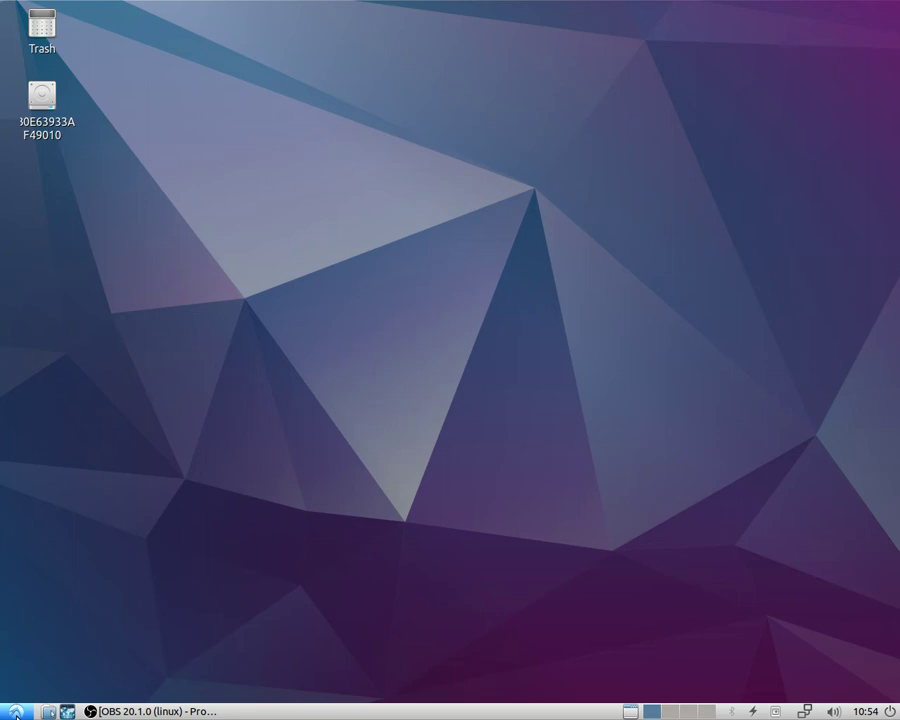
- Open System Profiler and Benchmark from the system tools and maximize its window
click(16, 713)
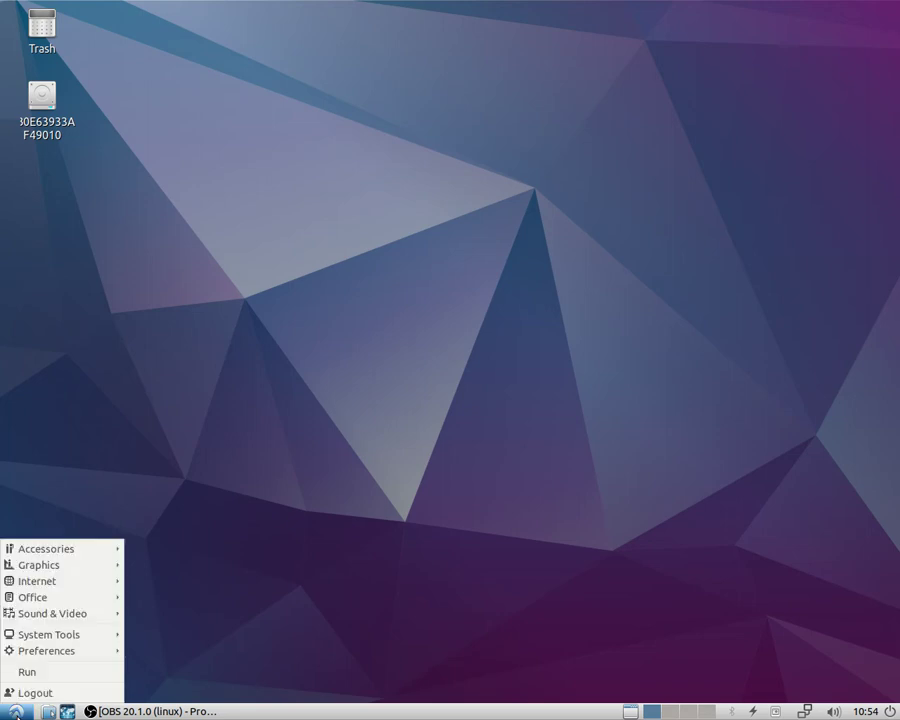
mouse_move(86, 643)
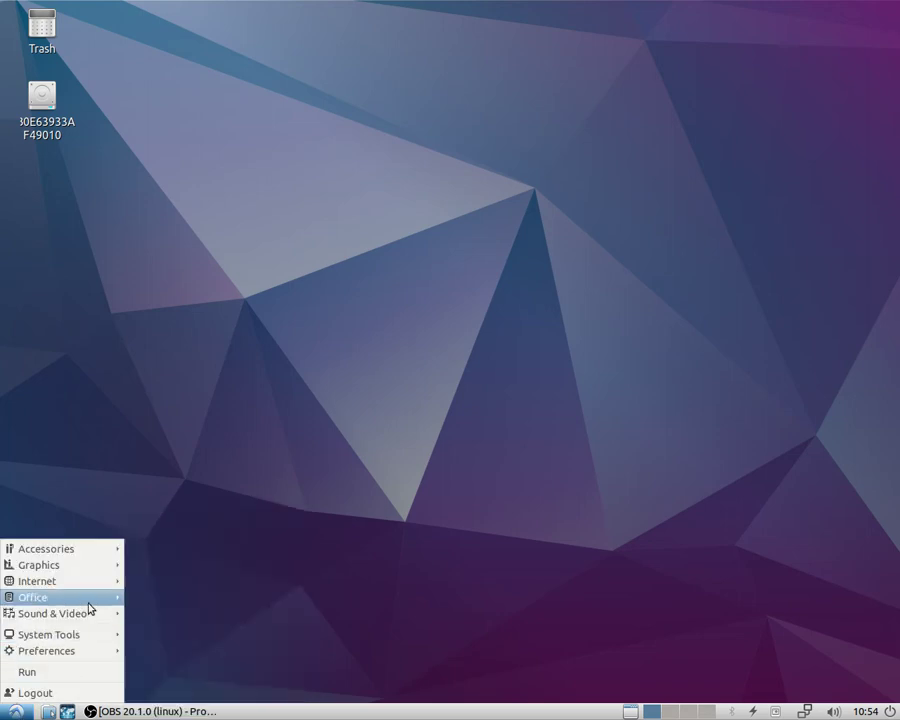
mouse_move(82, 551)
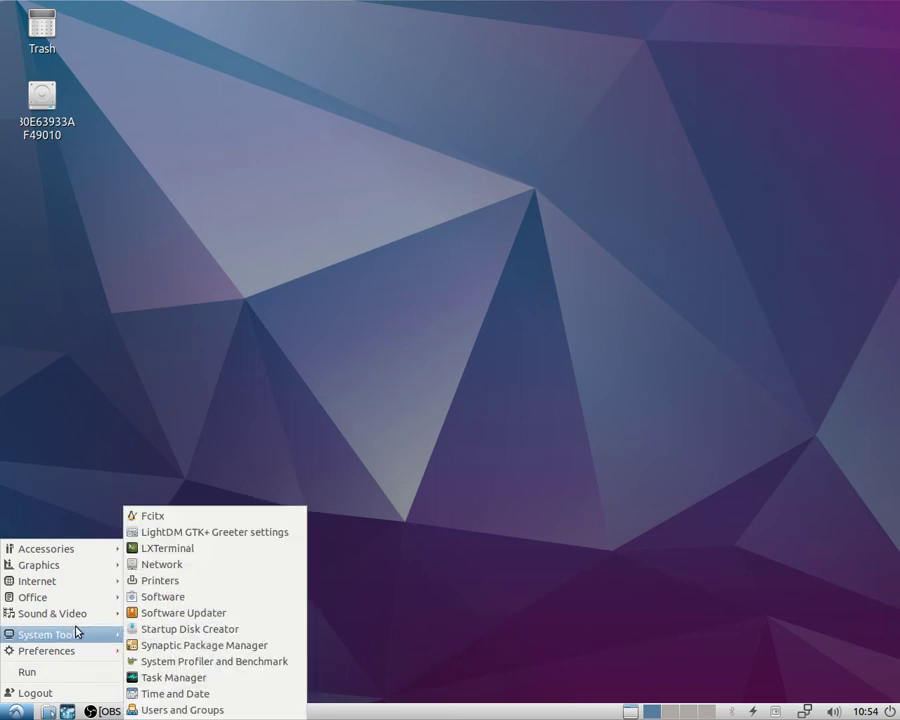
click(238, 672)
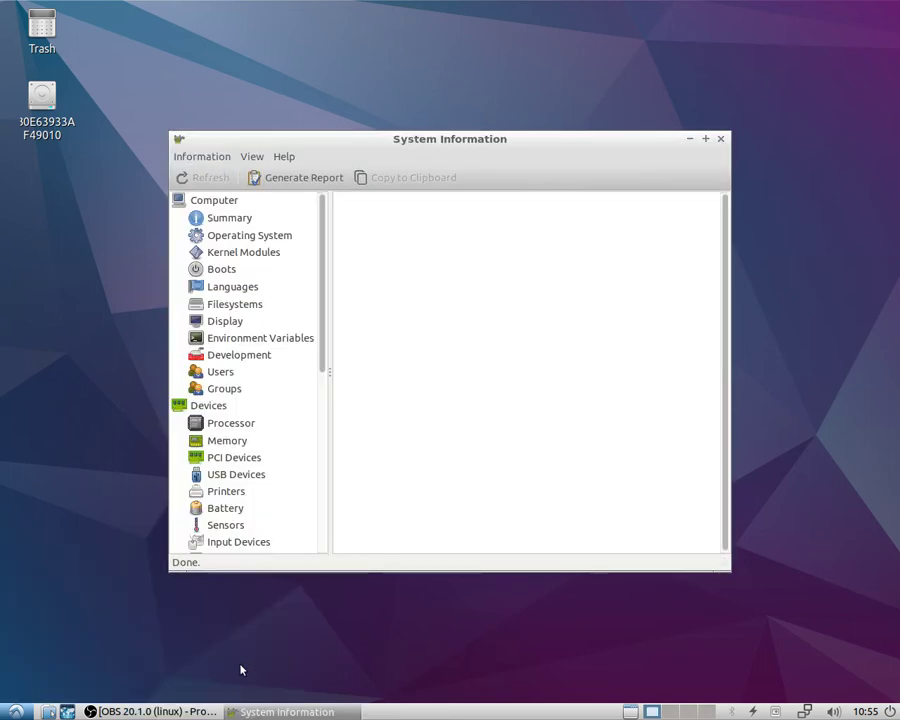
click(705, 141)
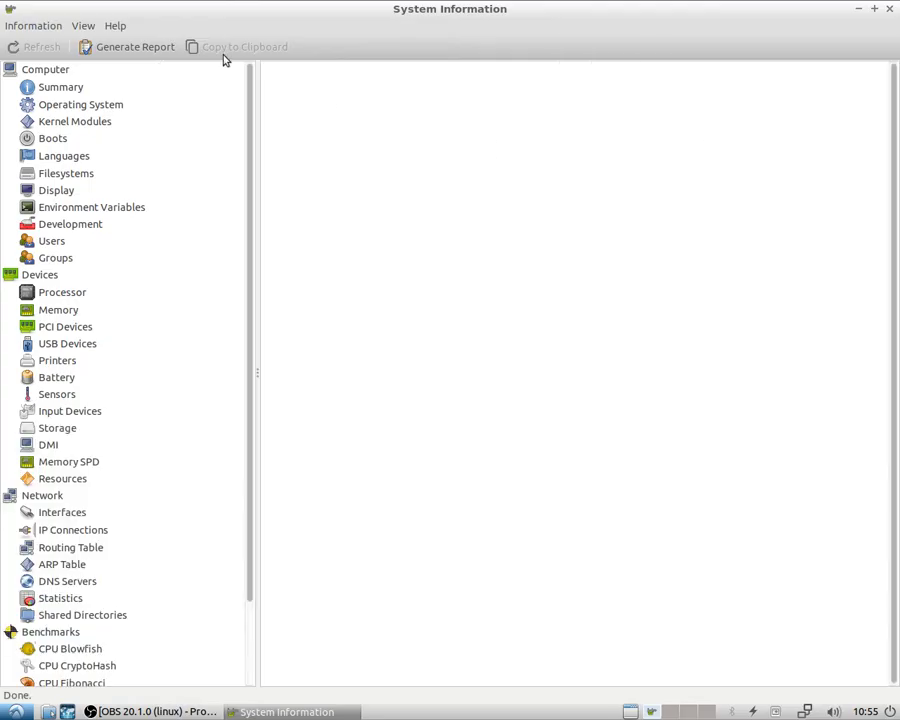
- Examine the computer's summary, operating system details and the list of kernel modules down to its end
click(62, 88)
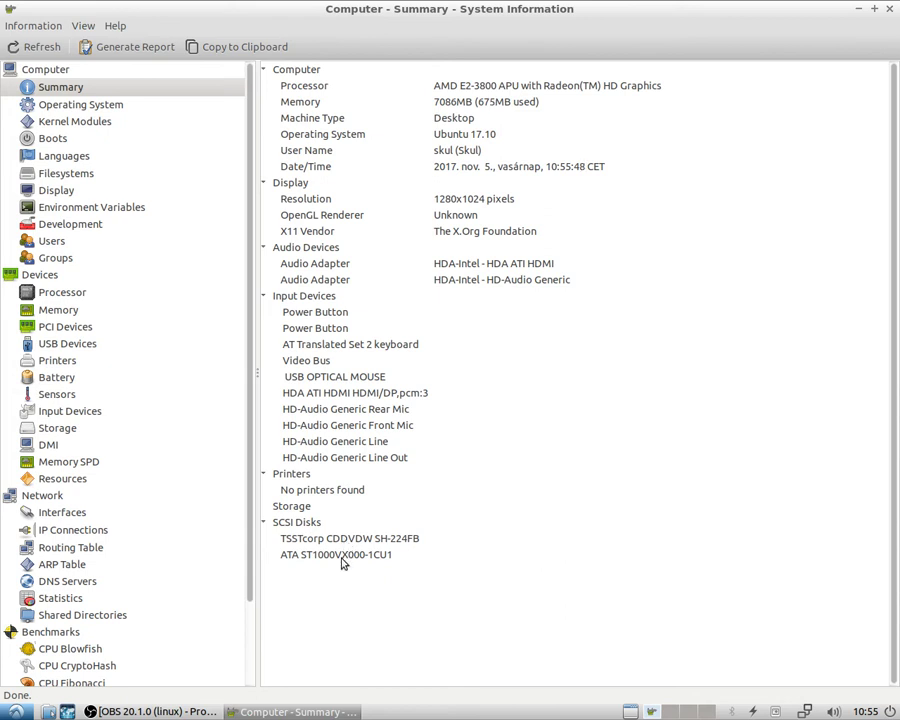
click(94, 106)
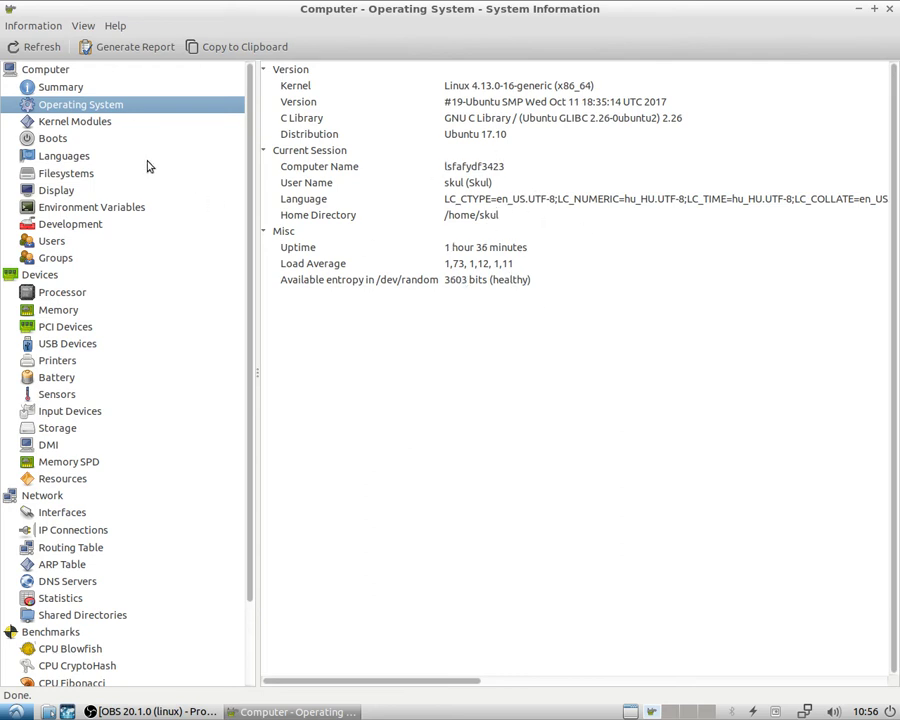
click(86, 122)
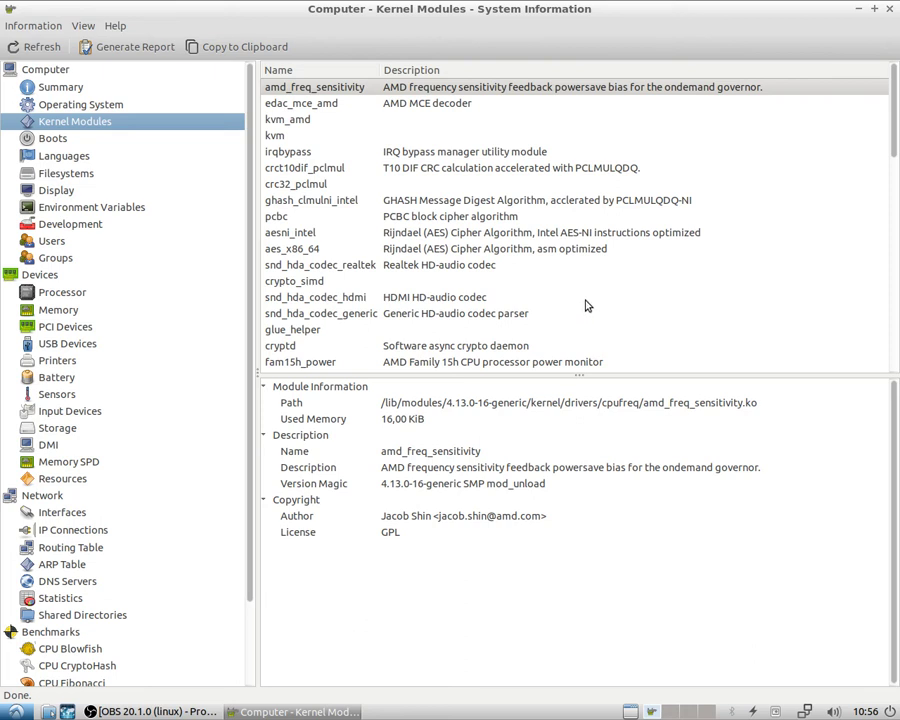
scroll(580, 269, down, 3)
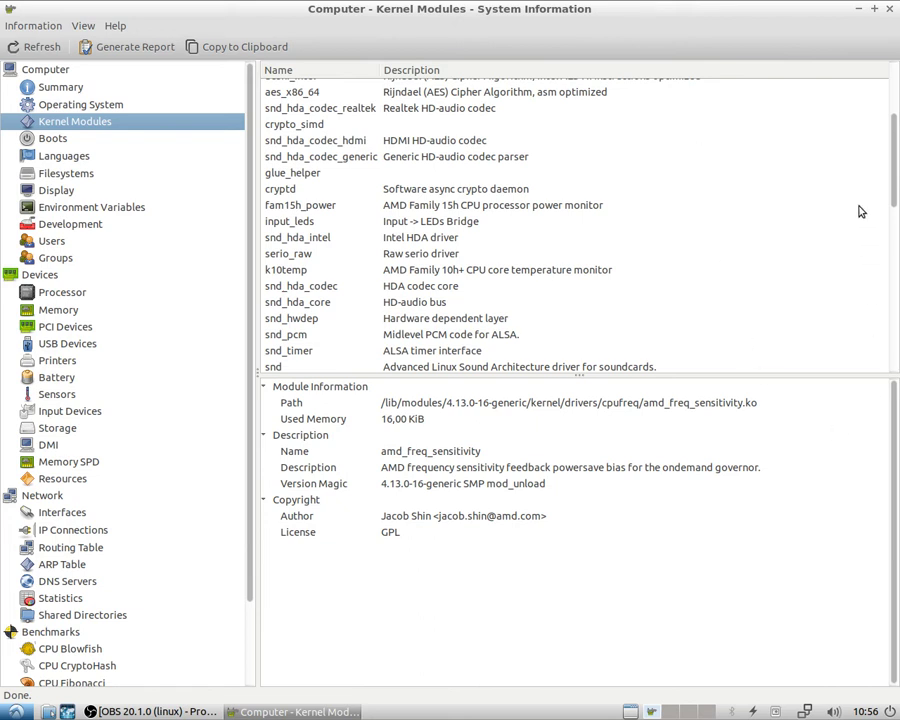
scroll(863, 291, down, 3)
scroll(860, 298, down, 4)
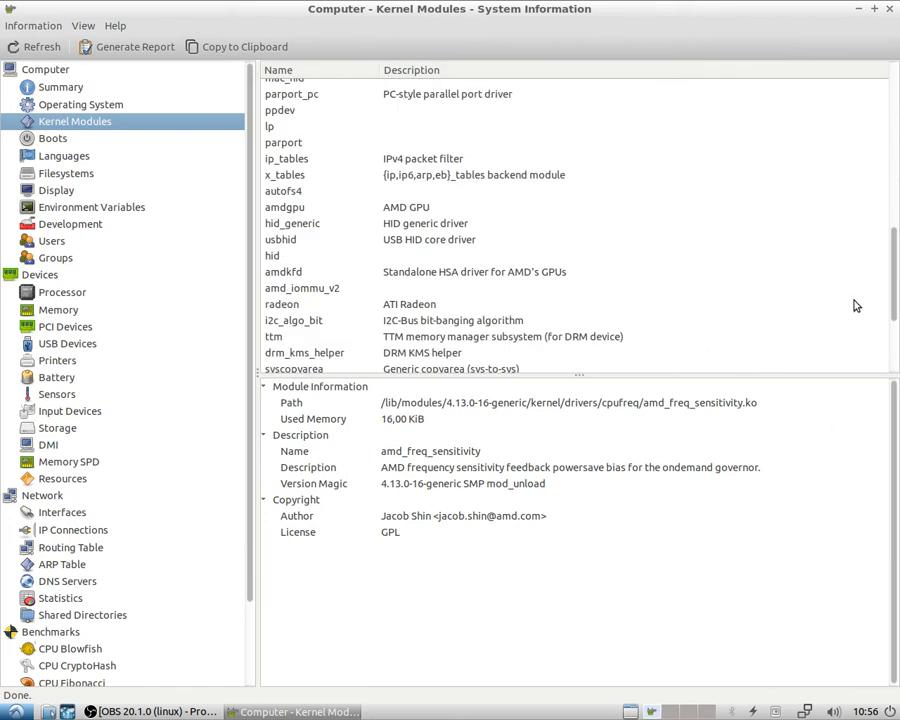
scroll(435, 321, down, 2)
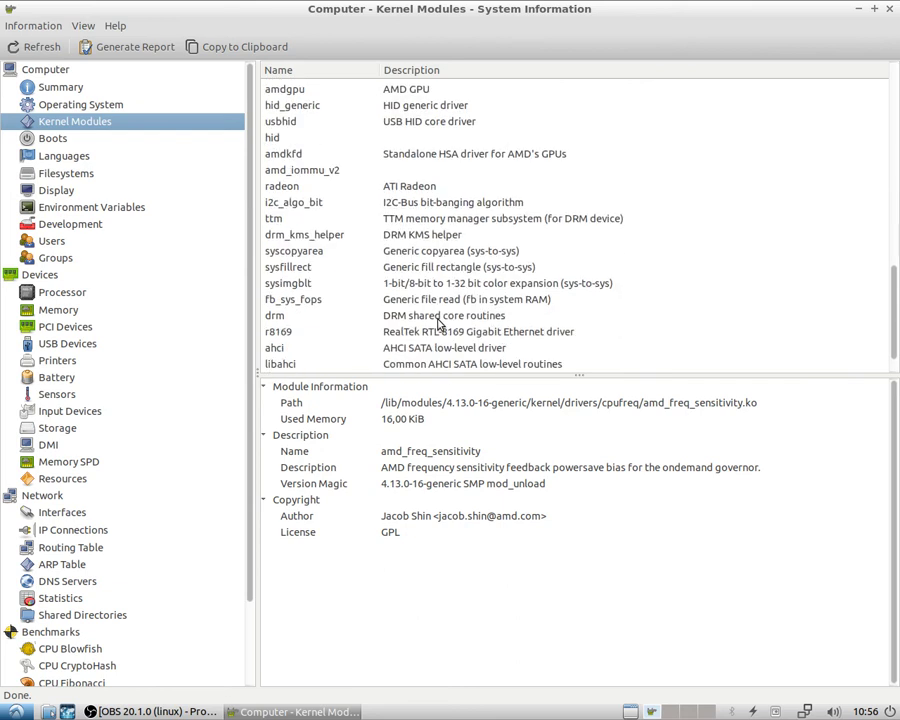
scroll(437, 322, down, 1)
- Look through the Boots, Languages, Filesystems, Display and Environment Variables pages, and minimize the window
click(48, 138)
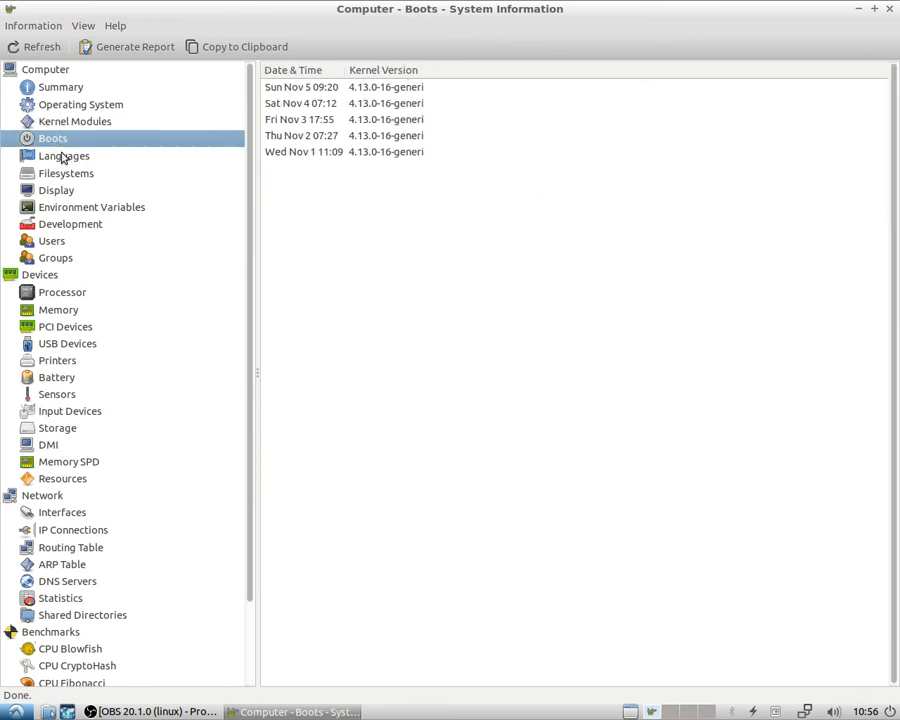
click(63, 157)
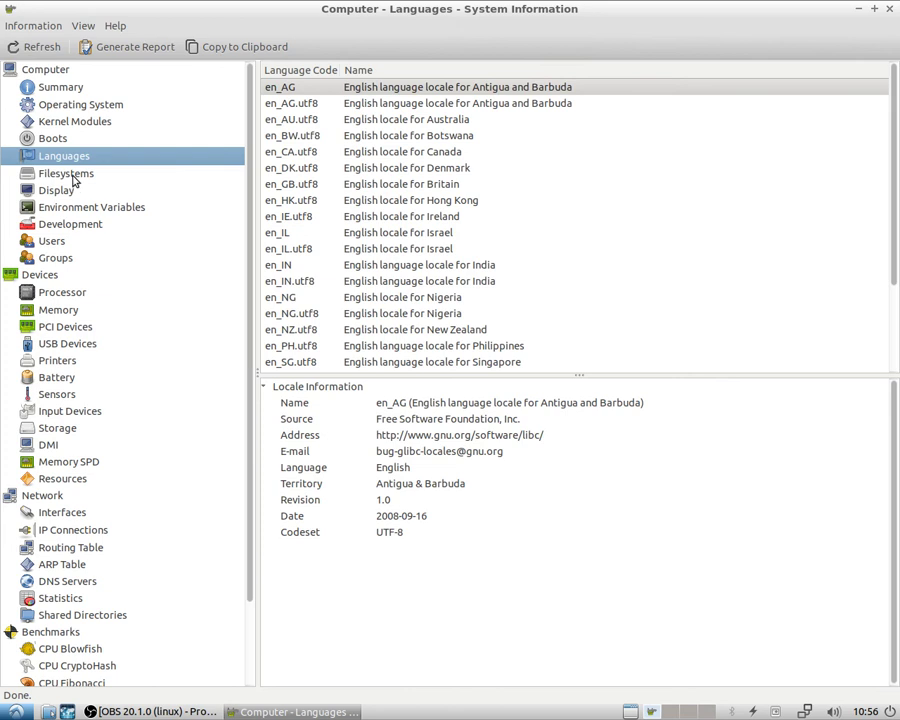
click(70, 175)
click(60, 192)
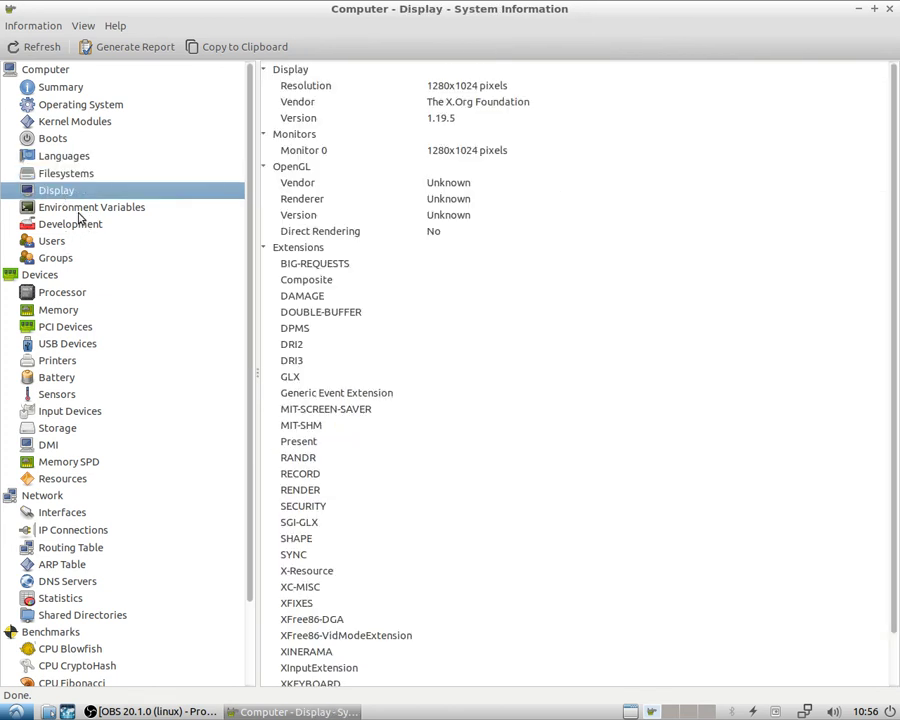
click(76, 210)
scroll(70, 230, down, 2)
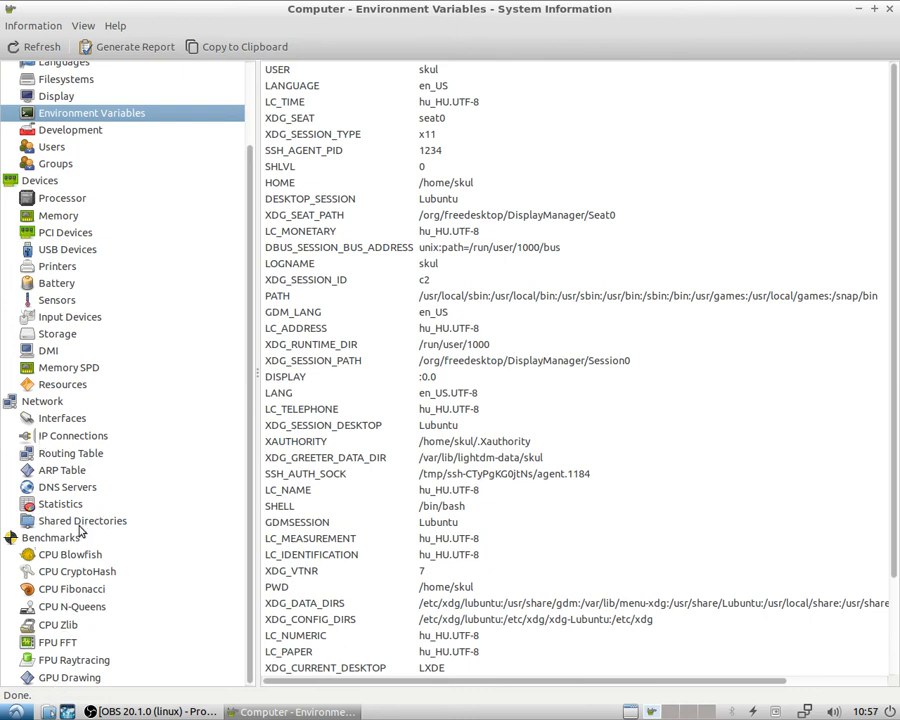
click(861, 10)
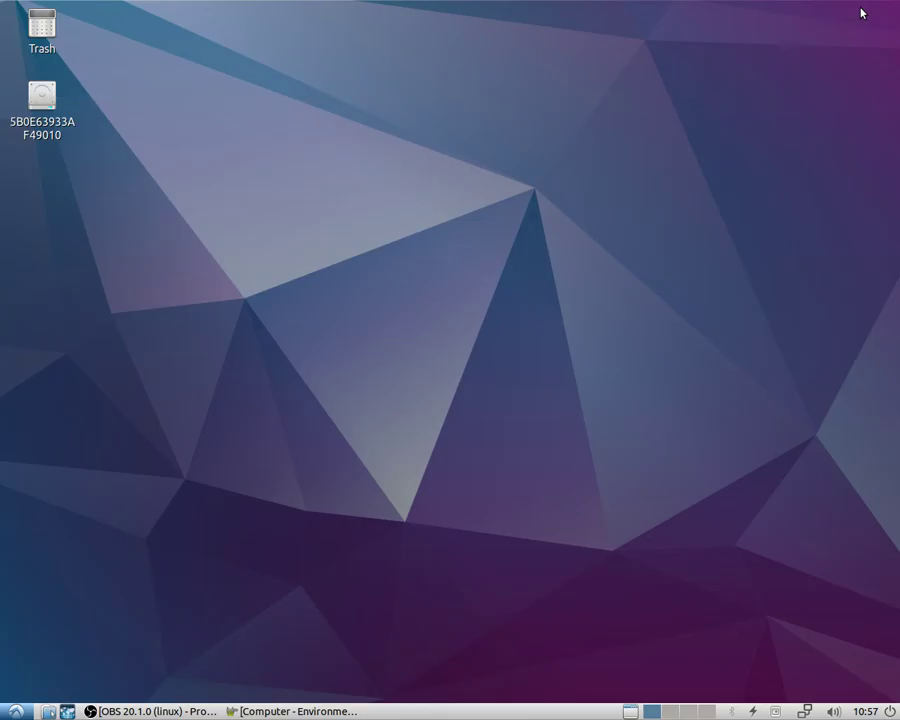
- Launch Synaptic Package Manager and authenticate with the account password
click(15, 711)
mouse_move(80, 634)
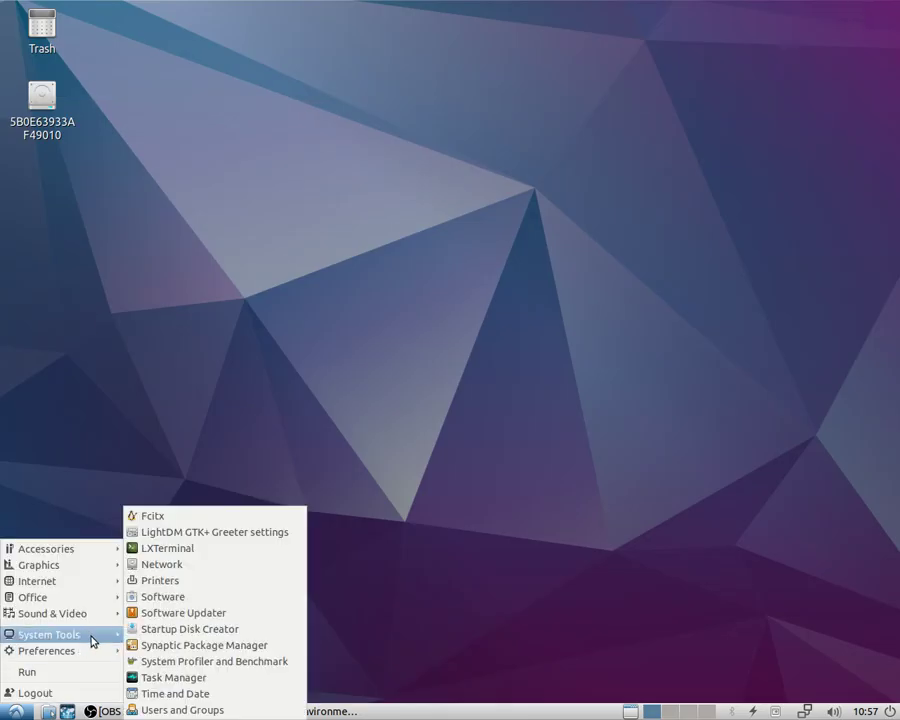
click(252, 650)
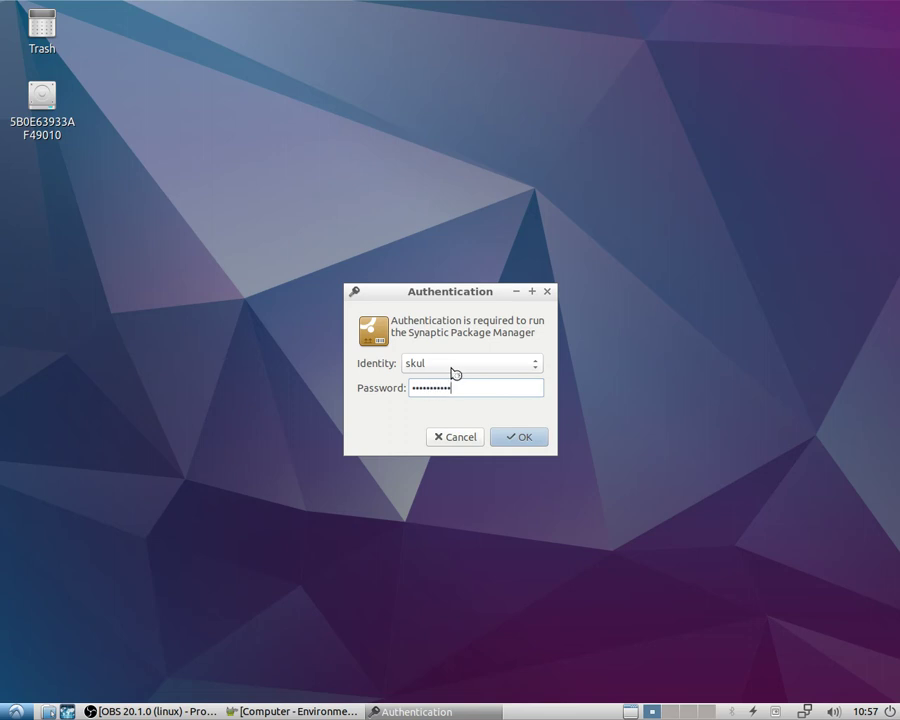
key(Return)
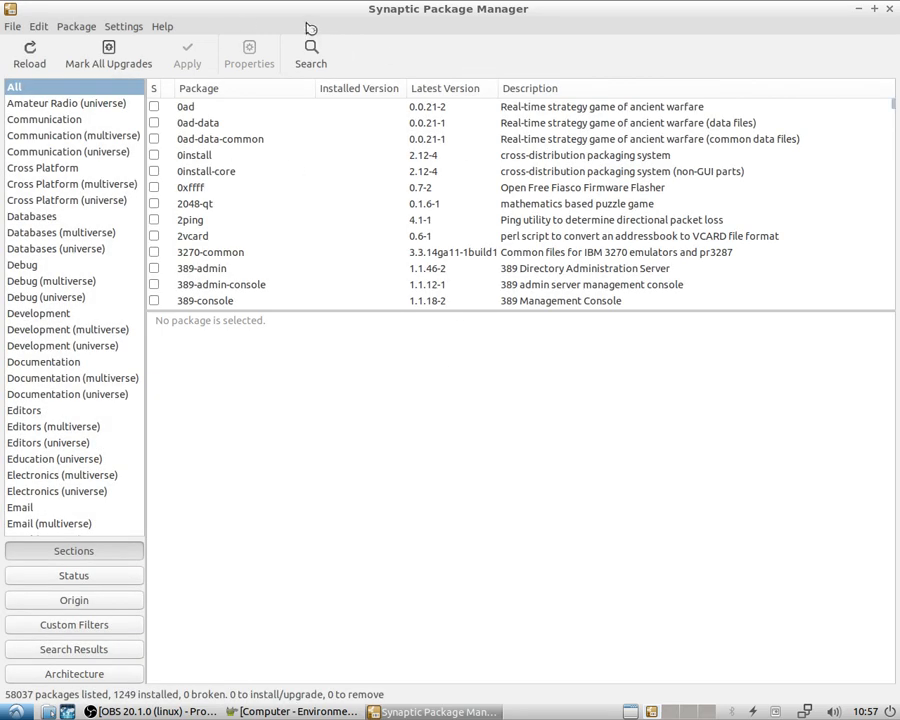
- Search package names and descriptions for "radeon", review the listed packages, and minimize the window
click(319, 55)
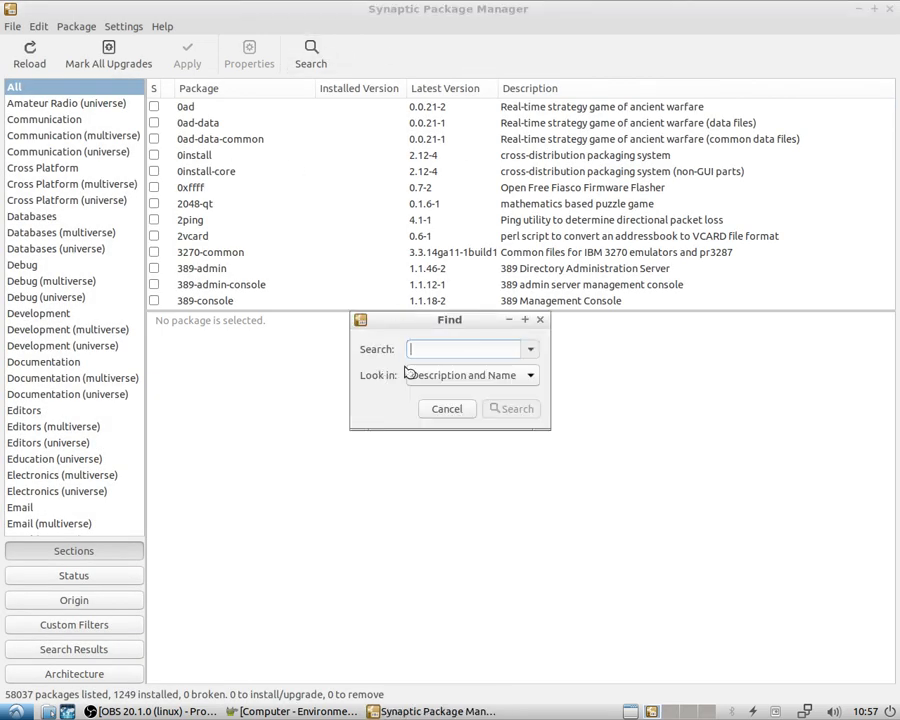
text(radeon)
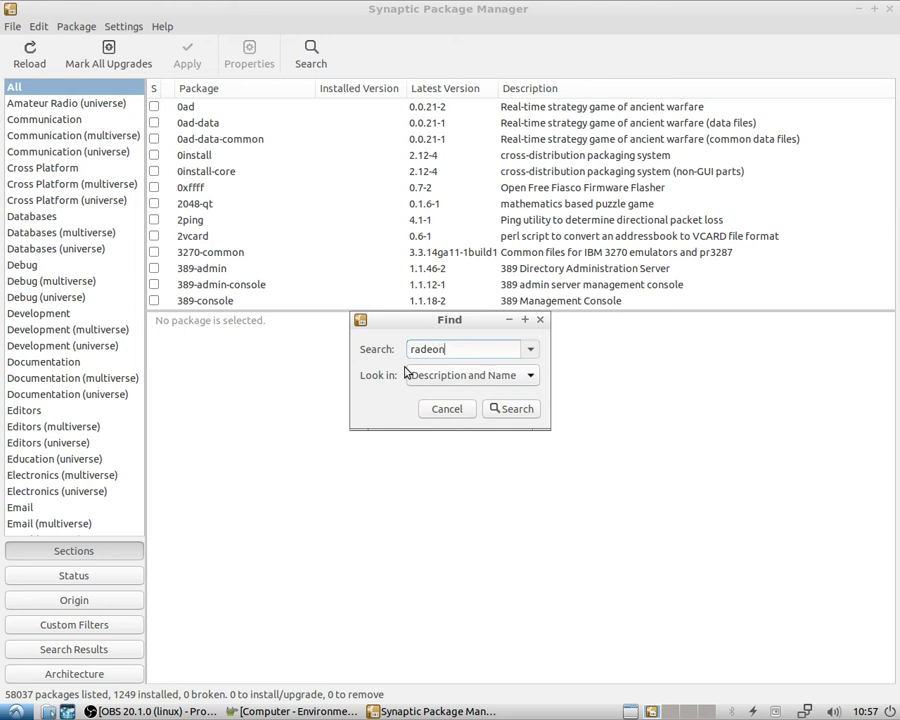
key(Return)
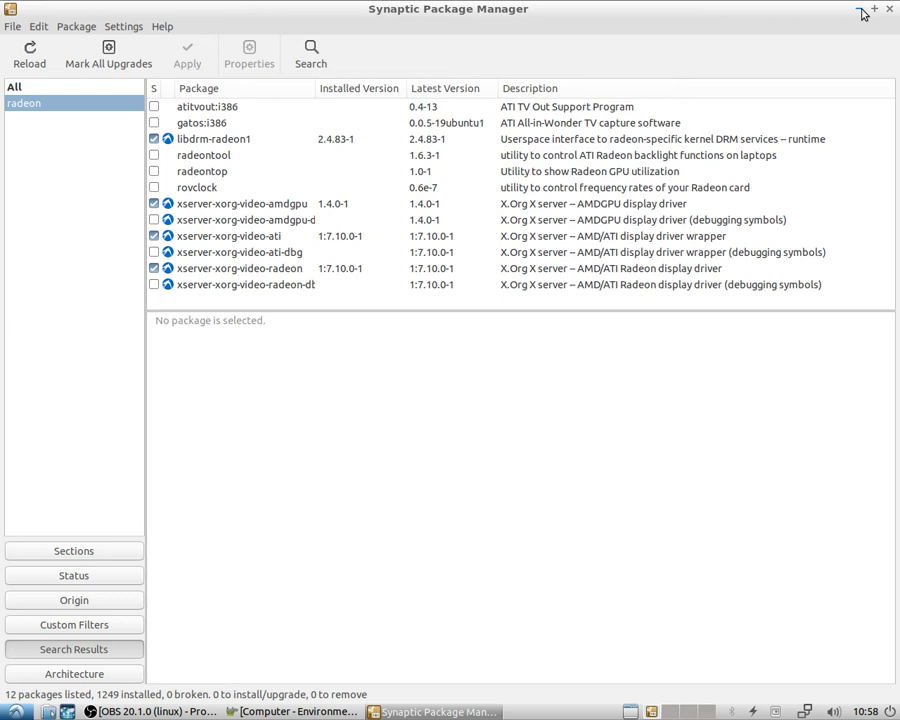
click(860, 11)
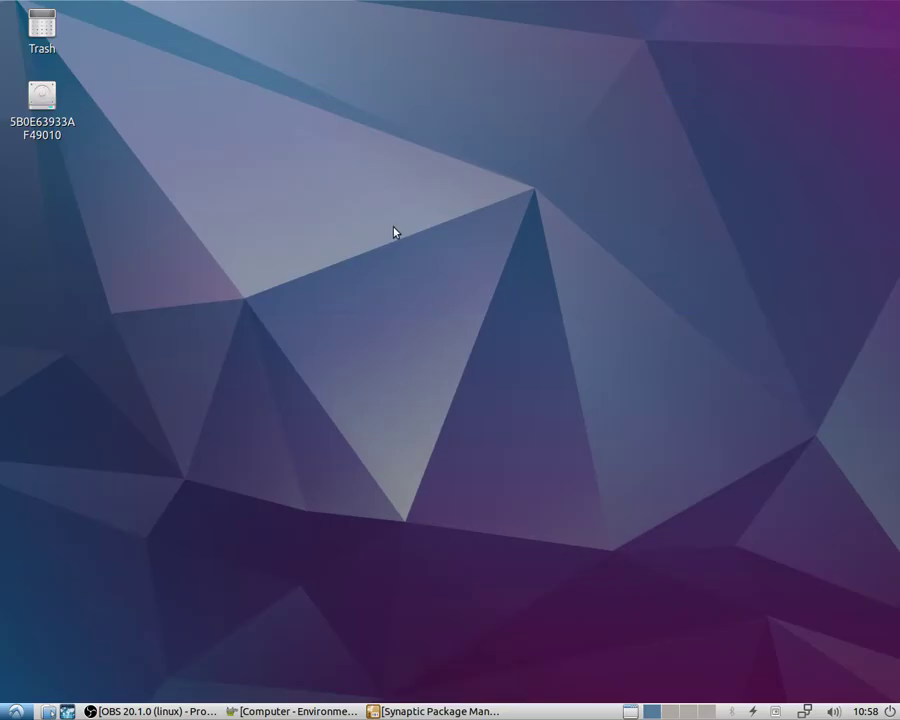
- Restore the minimized Synaptic Package Manager window and minimize it again
click(15, 711)
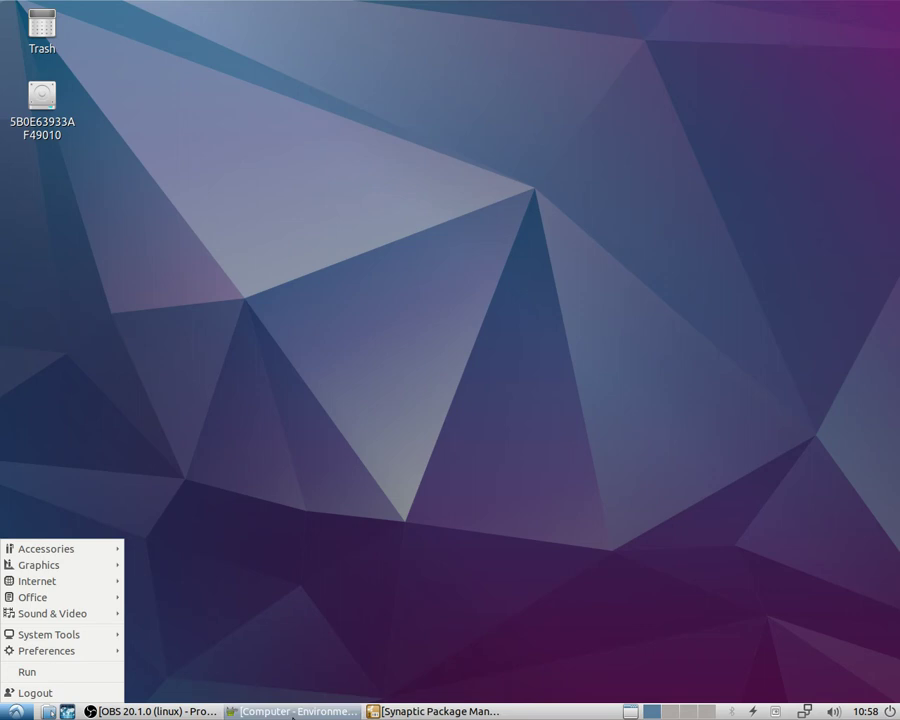
click(466, 708)
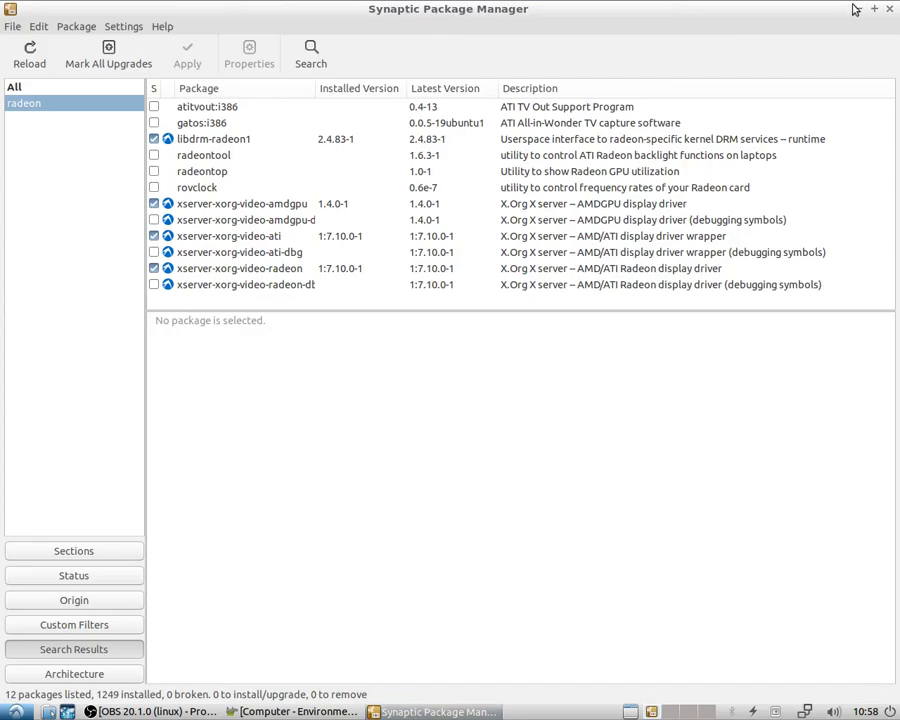
click(857, 9)
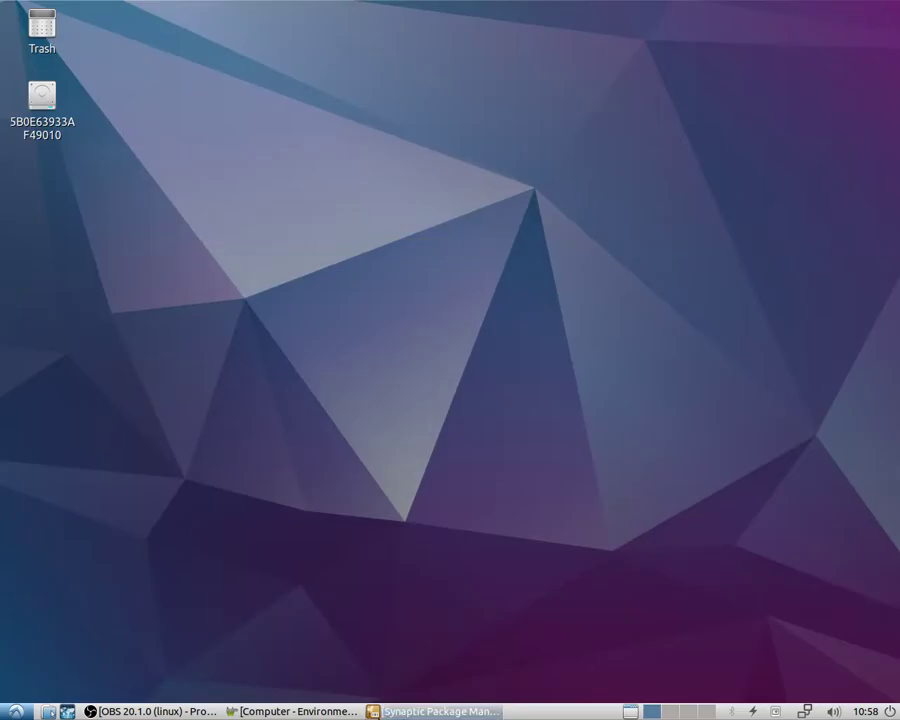
- Switch to the third workspace, bring the Synaptic Package Manager window back up and close it
click(684, 713)
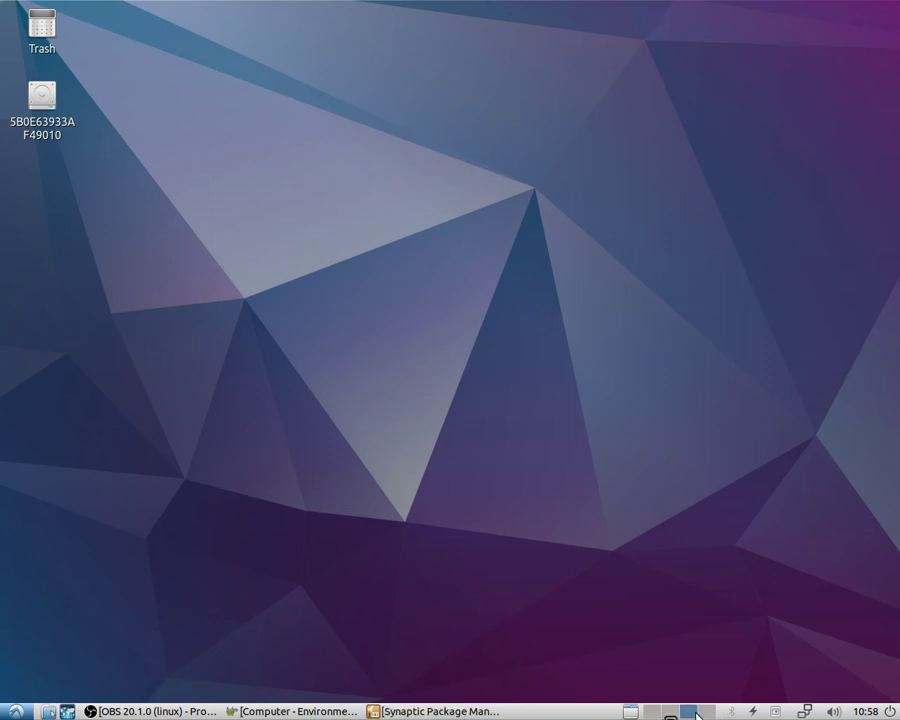
click(435, 711)
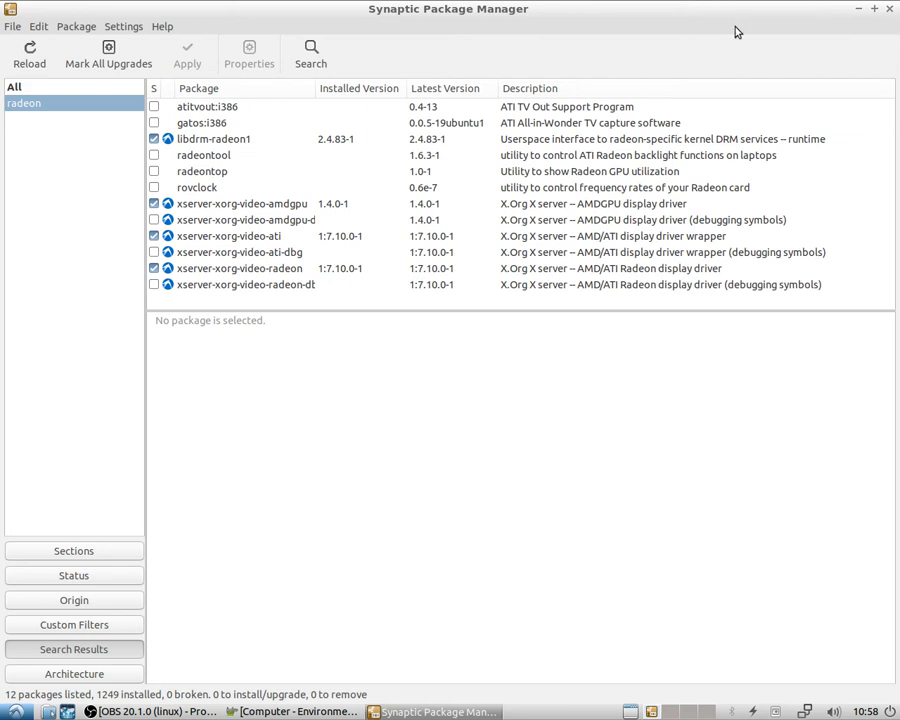
key(ctrl+alt+Right)
- Bring up the System Information window, unmaximize it and move it down to the lower edge of the desktop
click(375, 712)
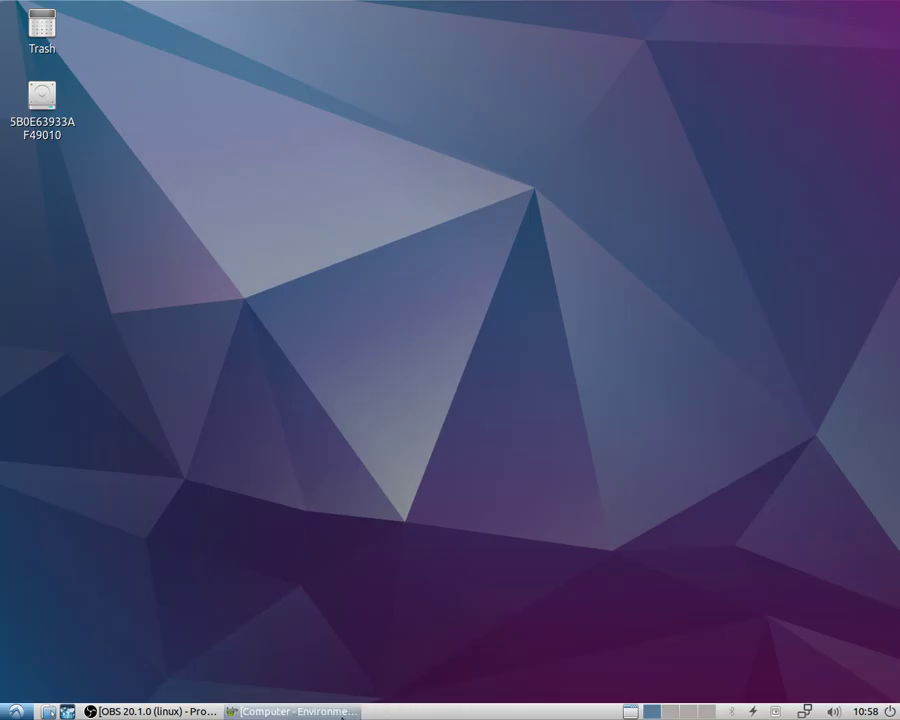
click(876, 18)
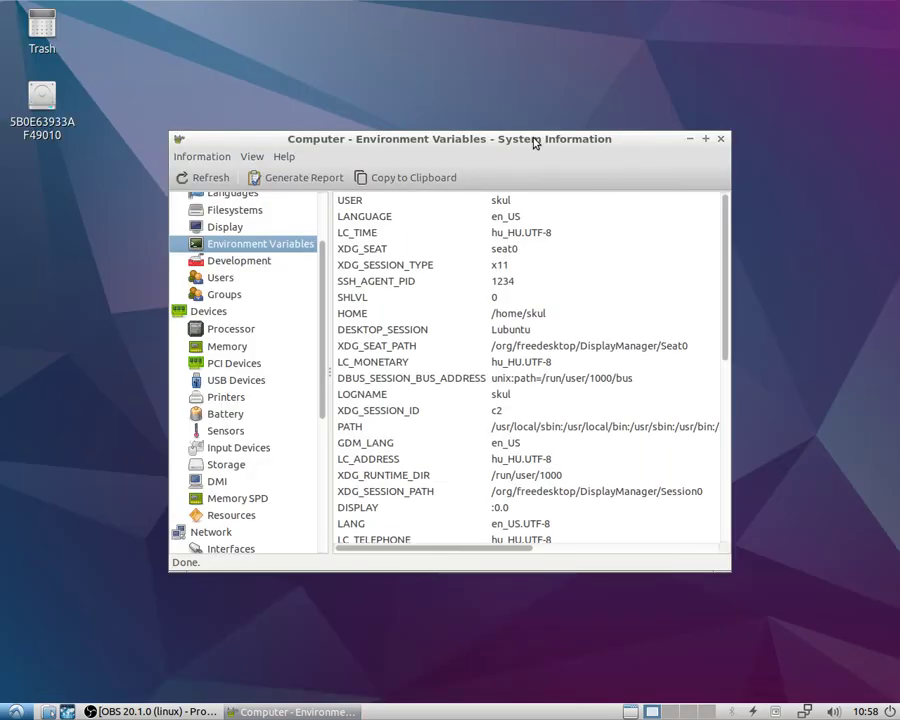
drag(534, 139, 701, 705)
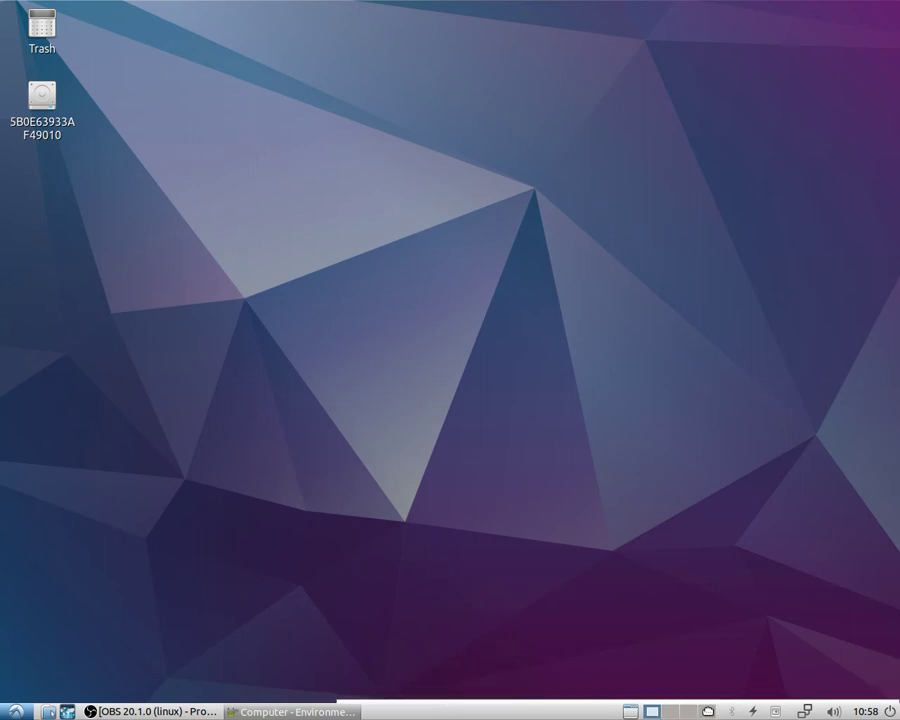
- Switch to the fourth workspace and back, and close the System Information window
click(707, 712)
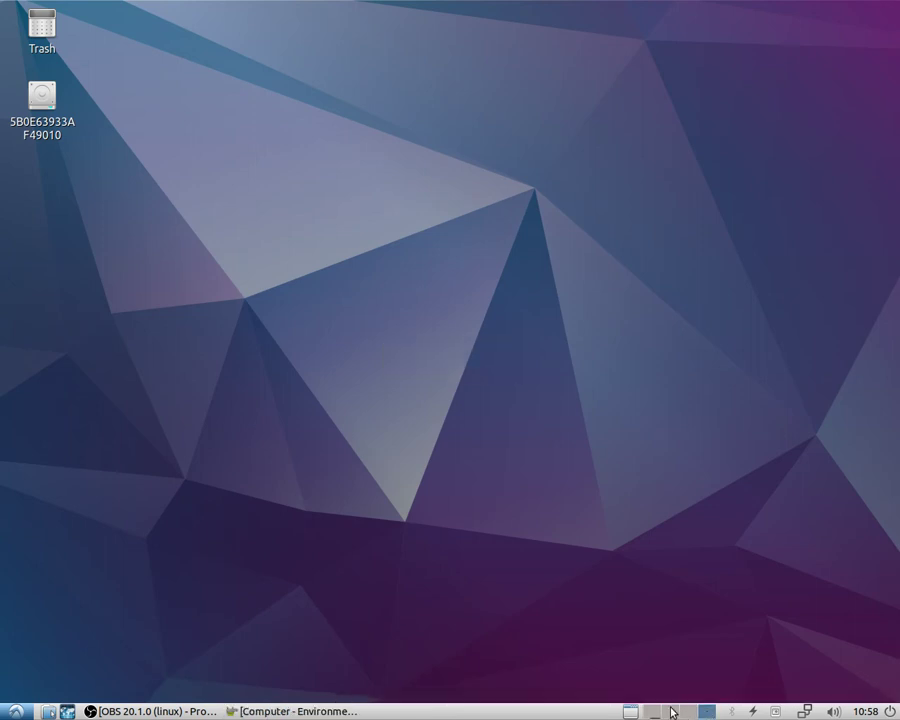
click(338, 704)
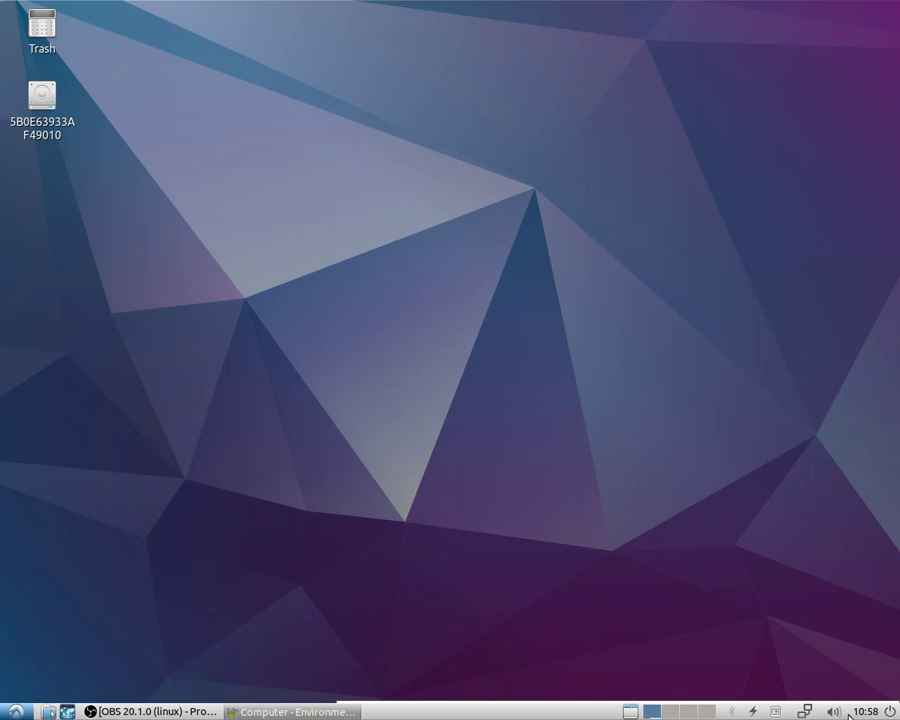
right_click(342, 714)
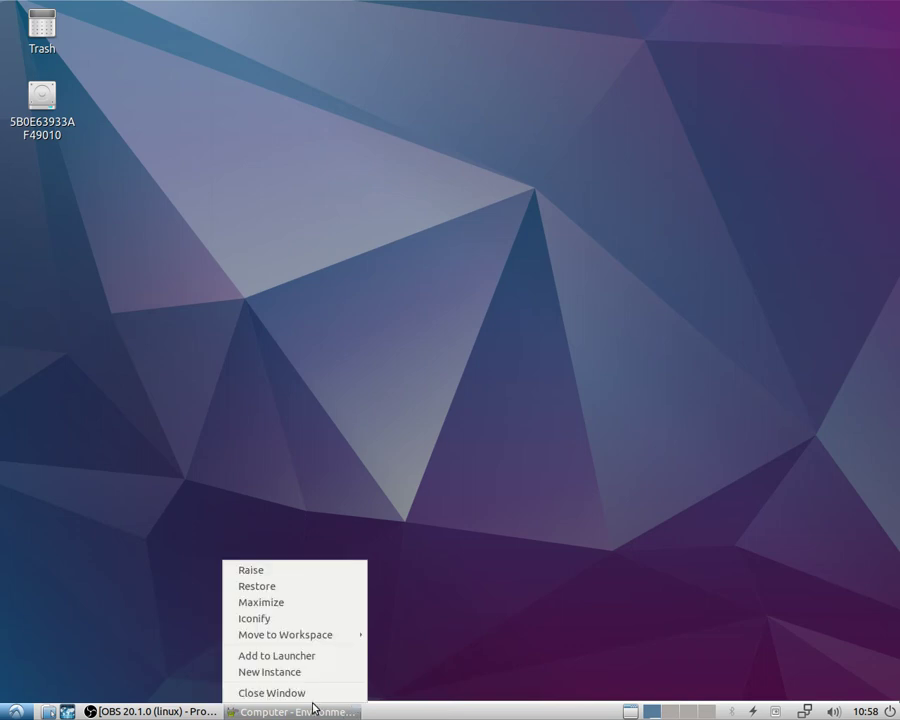
click(311, 694)
- Launch the Firefox Web Browser from the installed Internet applications
click(15, 711)
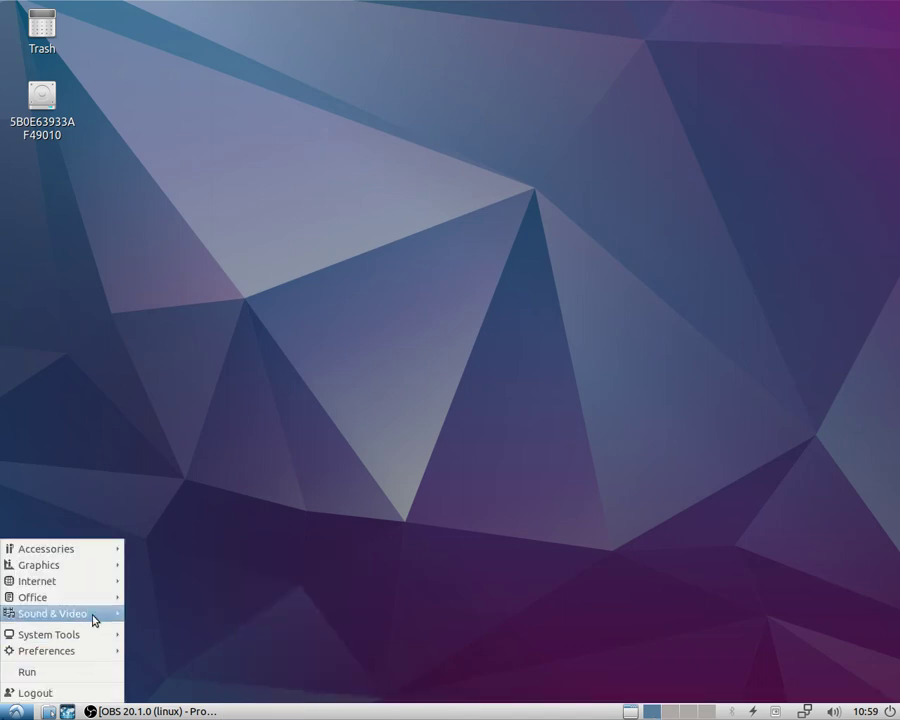
mouse_move(99, 601)
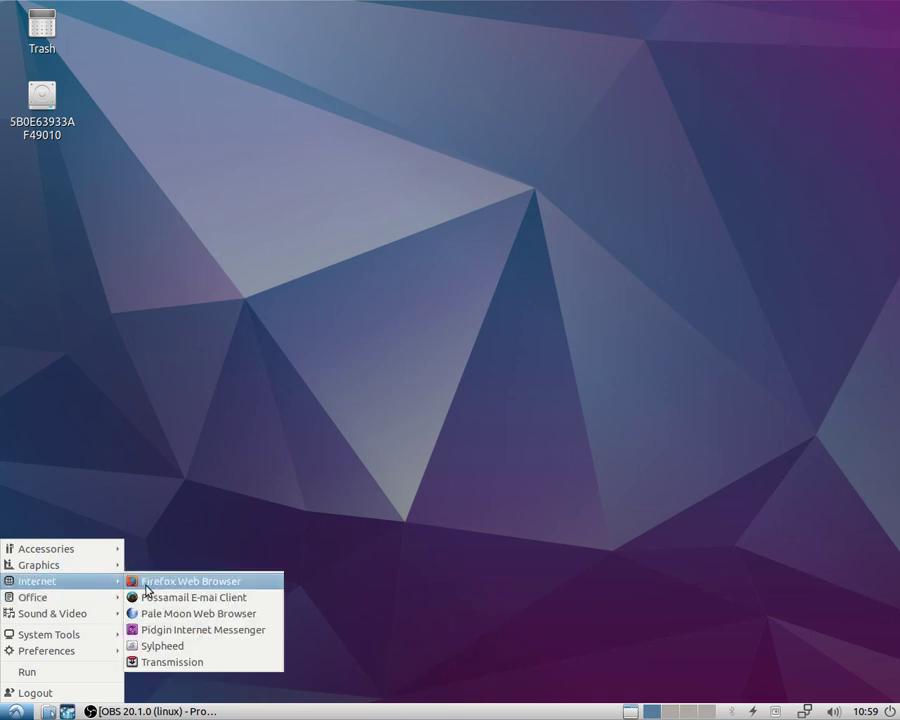
click(150, 586)
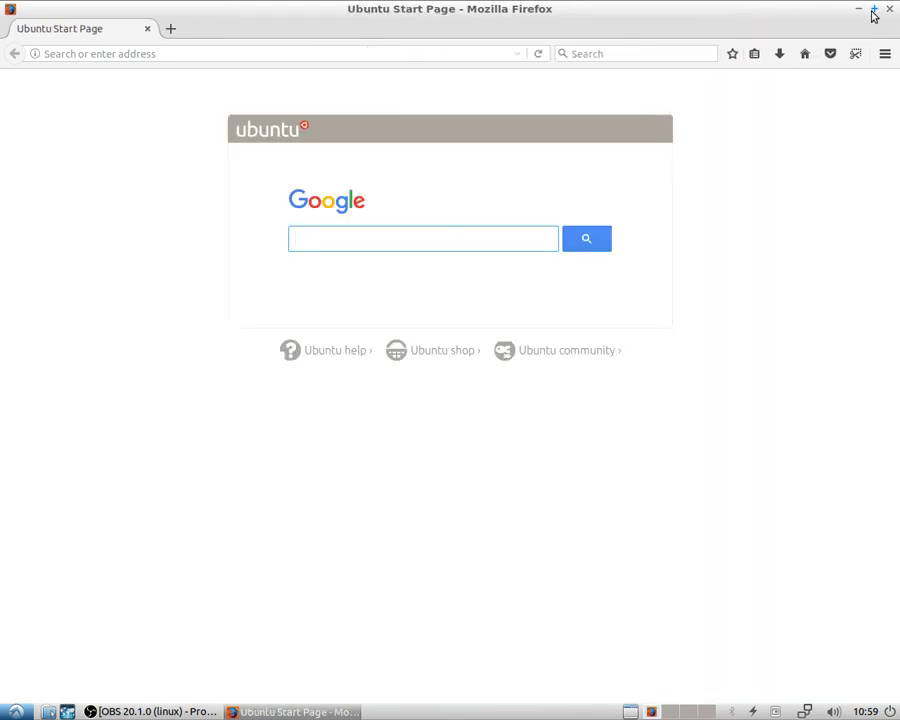
- Unmaximize the Firefox window, move it lower on the desktop and minimize it, ending on the first workspace
click(875, 9)
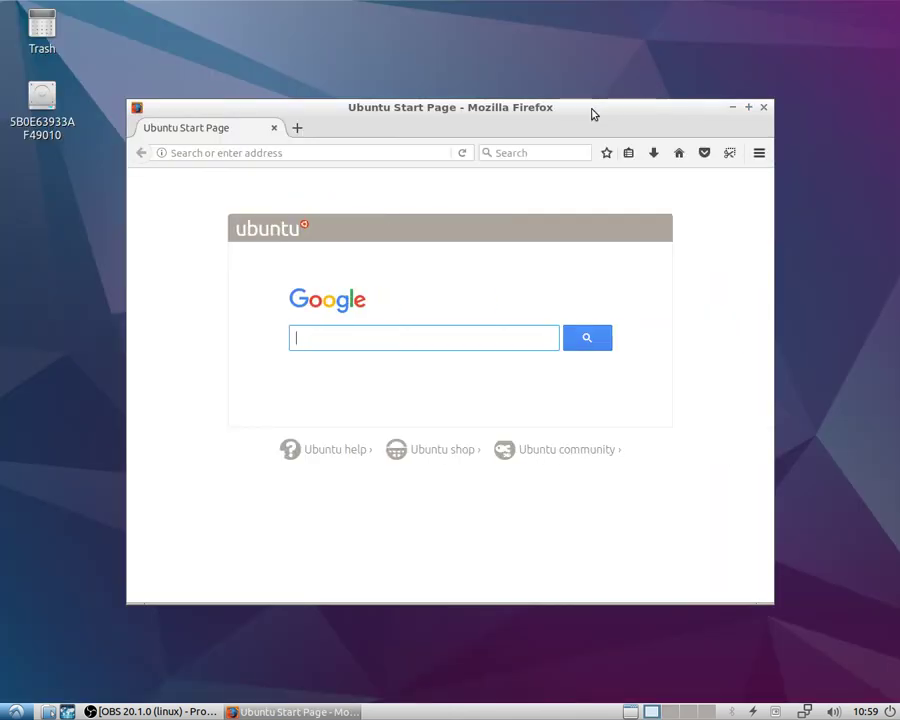
drag(592, 114, 651, 337)
click(784, 336)
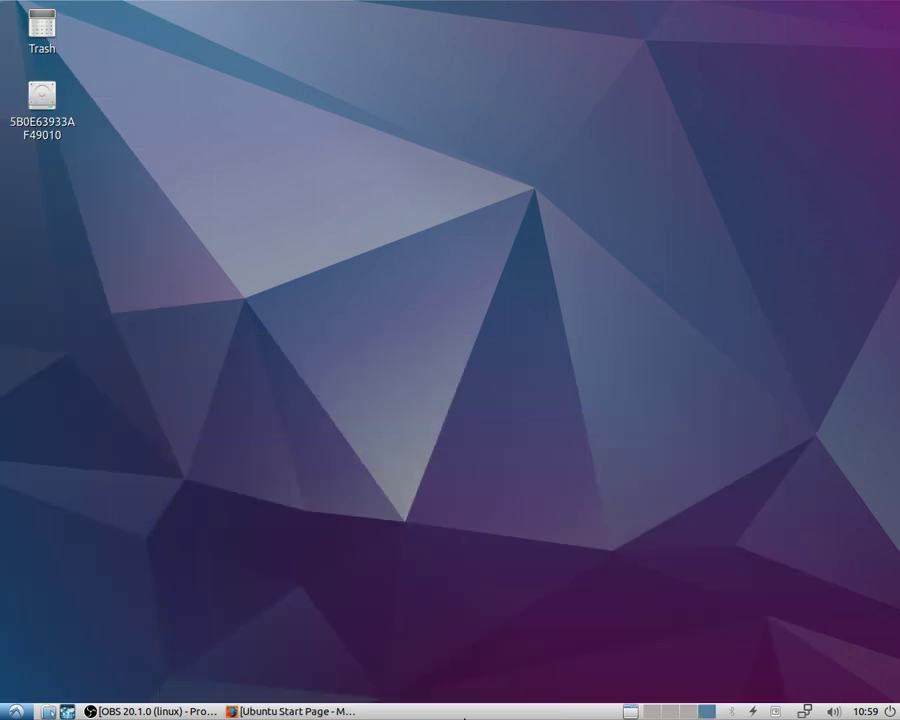
click(651, 711)
- Open the panel settings and look through the Appearance, Panel Applets and Advanced options
right_click(445, 716)
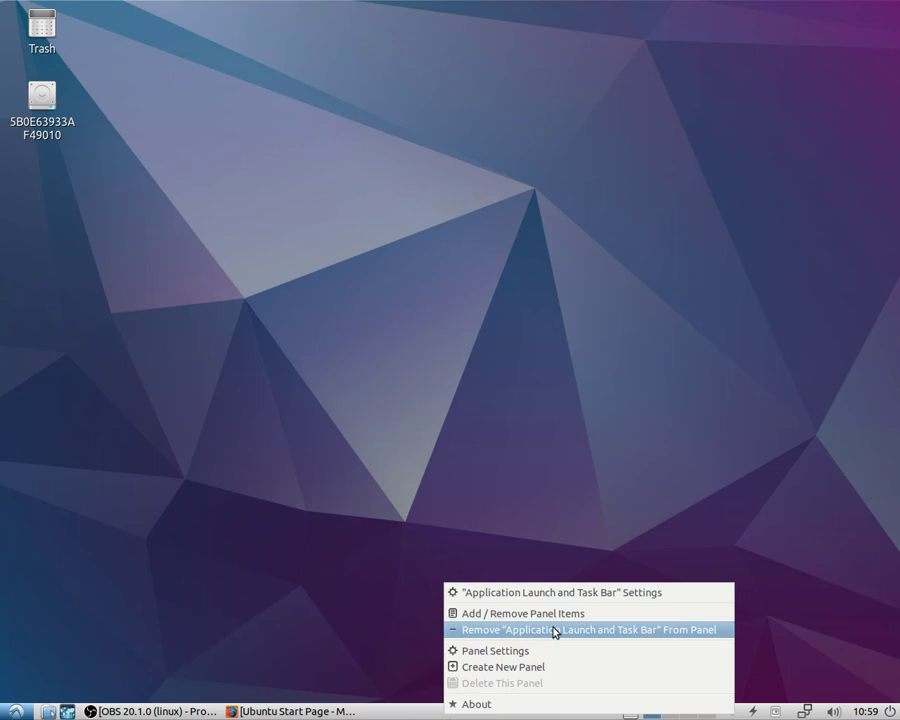
click(566, 654)
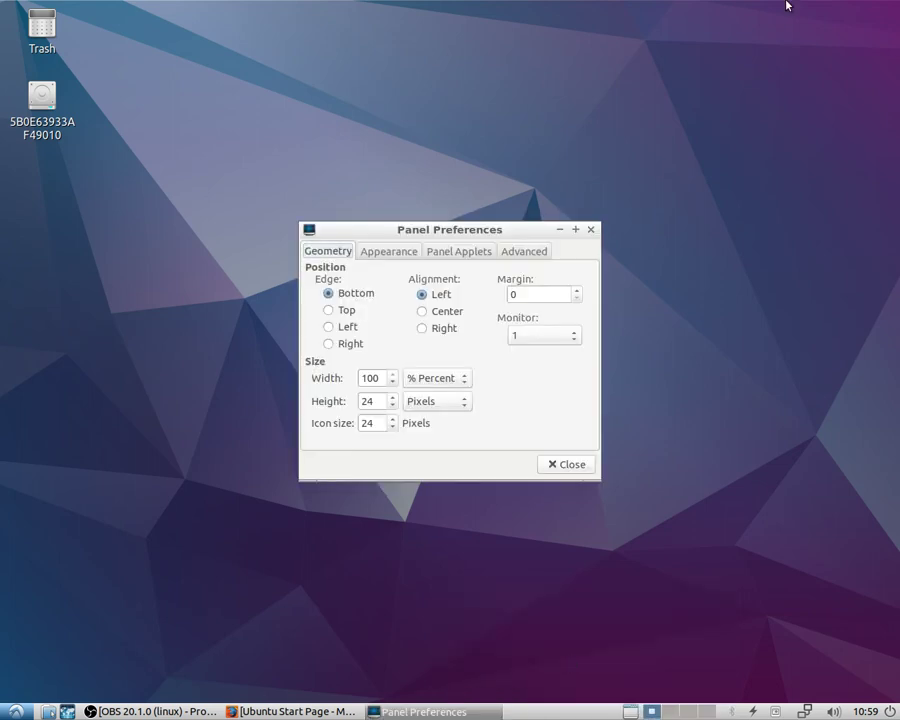
click(410, 253)
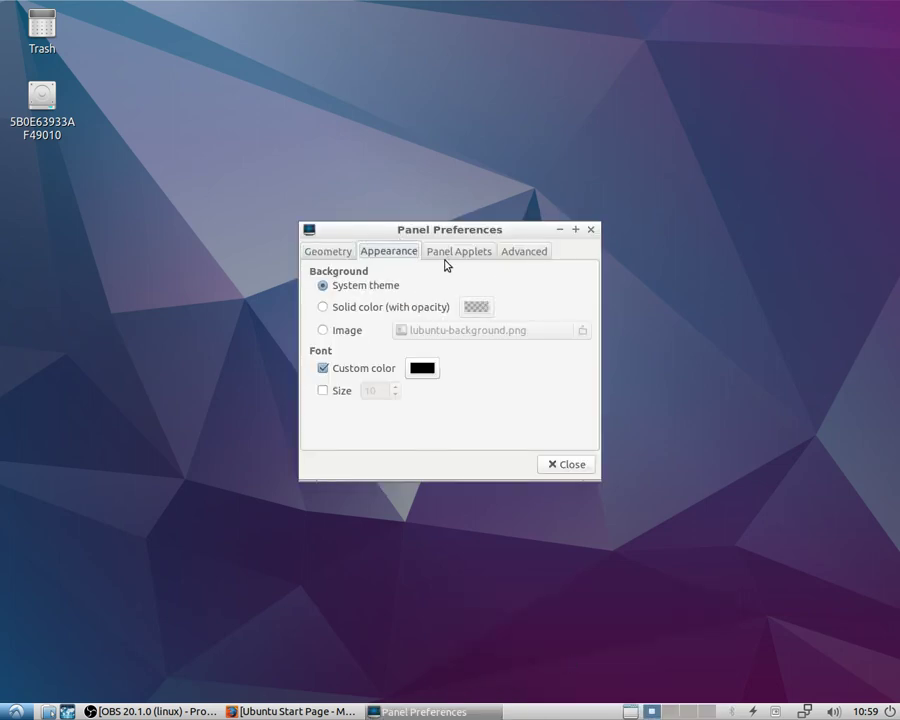
click(455, 252)
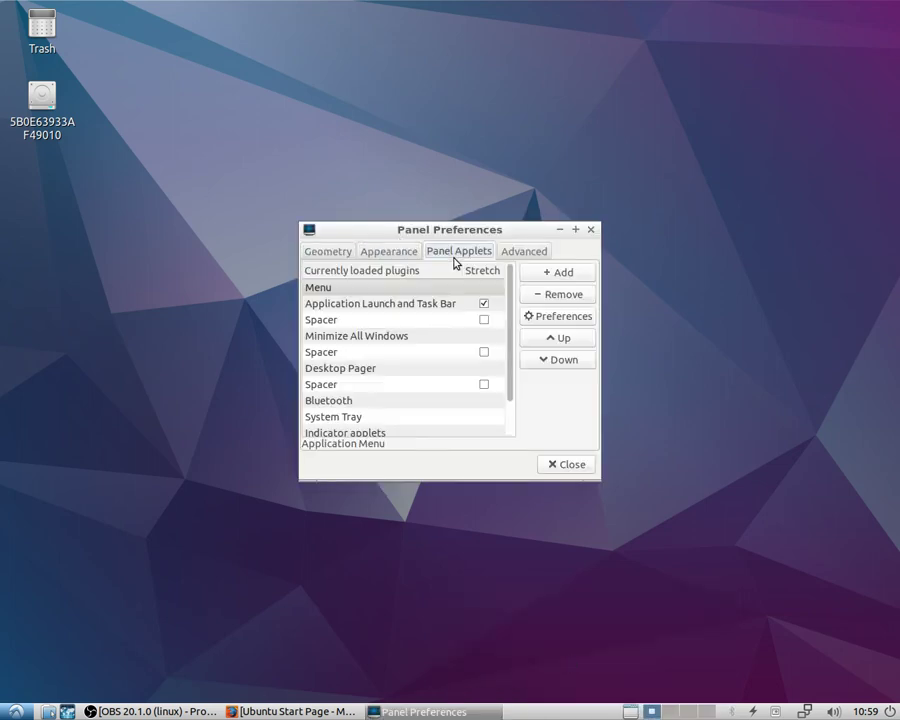
click(521, 254)
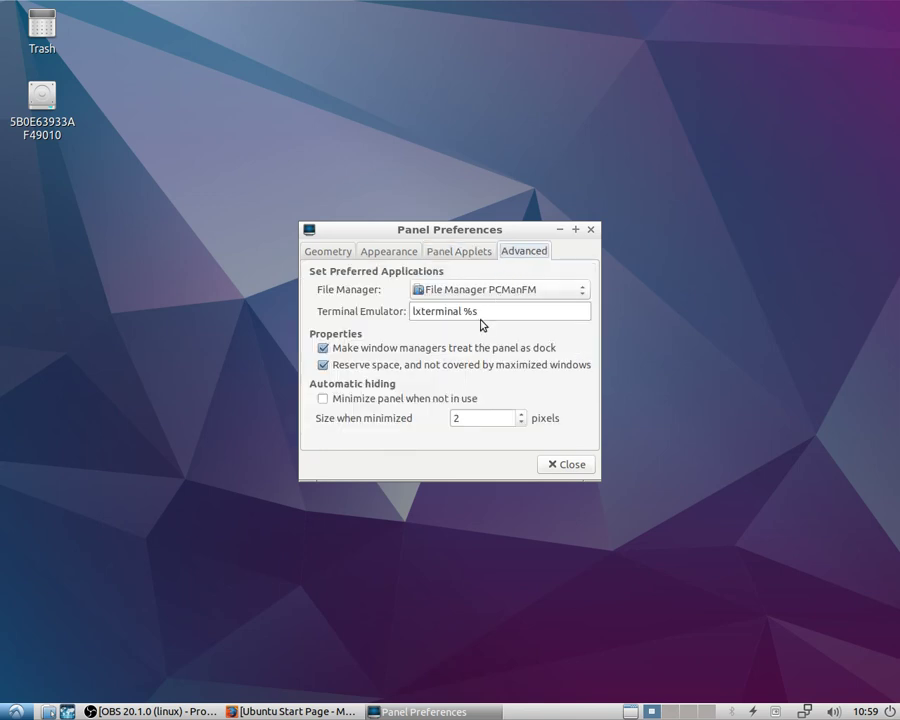
- Turn off treating the panel as a dock and reserving its space from maximized windows, and close the panel preferences
click(323, 366)
click(324, 350)
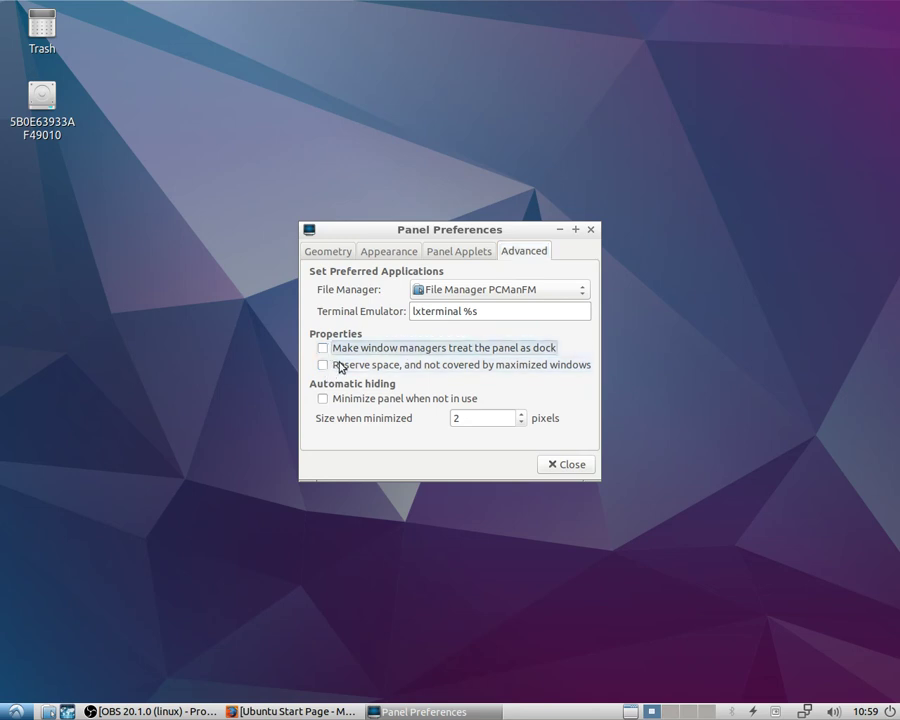
click(579, 463)
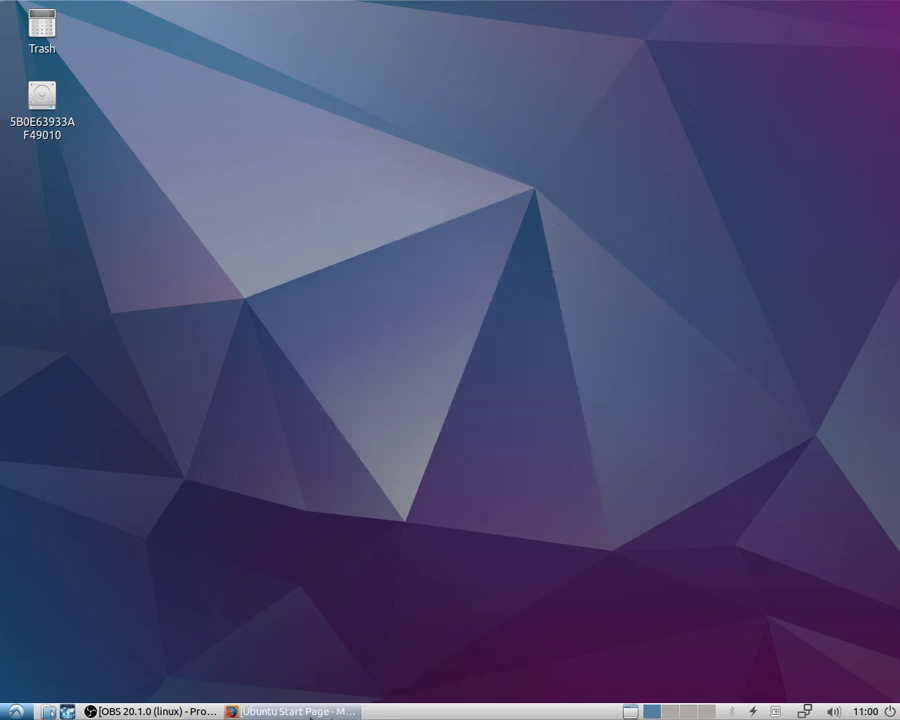
- Switch to the fourth workspace and set the display brightness to maximum
click(707, 716)
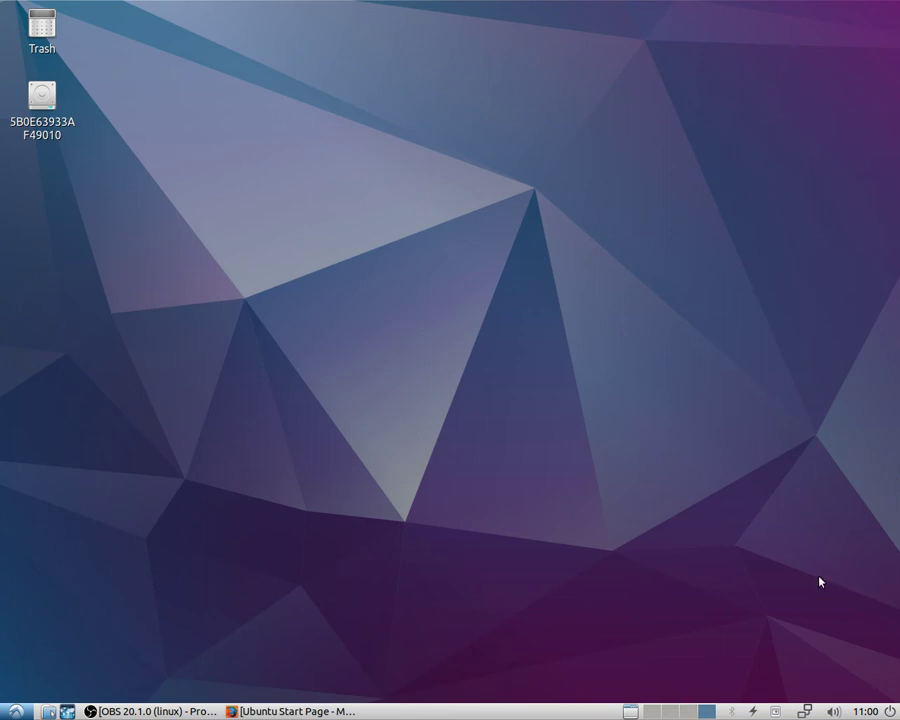
click(756, 712)
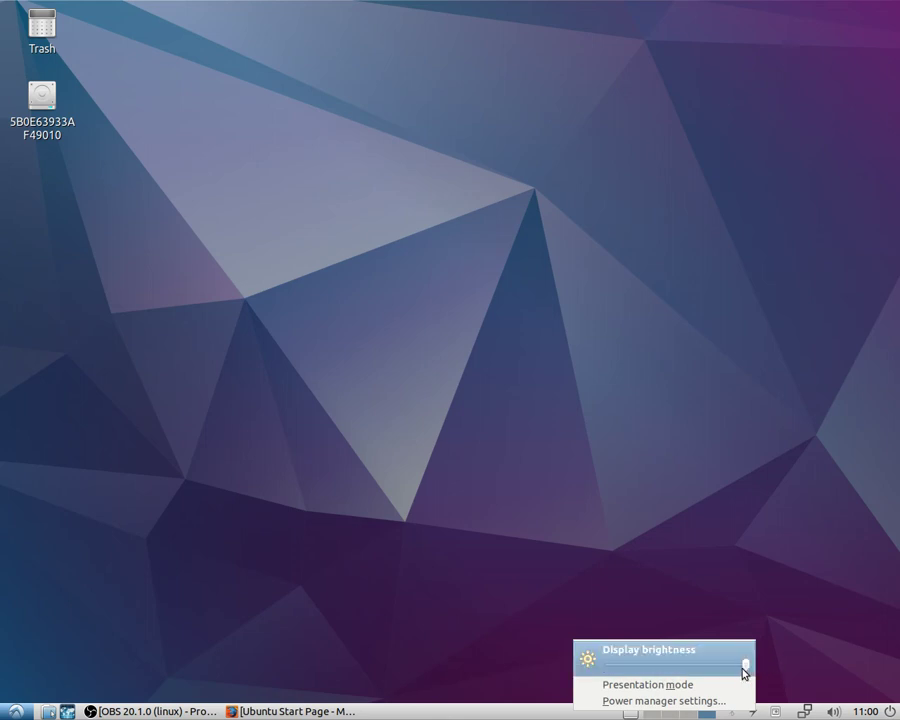
drag(743, 669, 834, 679)
click(829, 684)
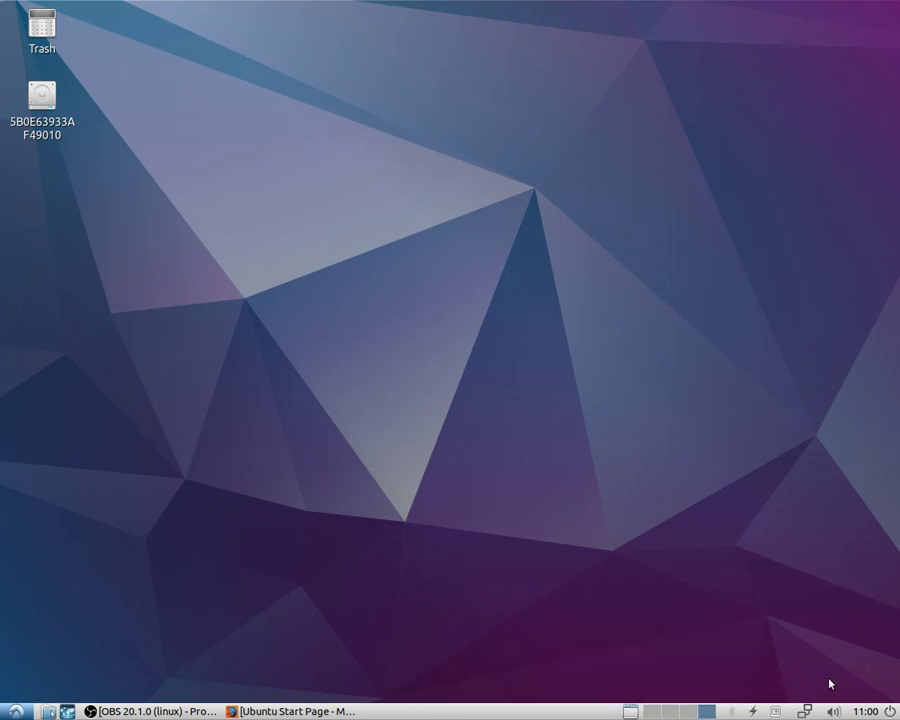
- In the power manager's display settings, set Blank after to 5 minutes and Put to sleep after to 6 minutes, and close the settings
click(754, 714)
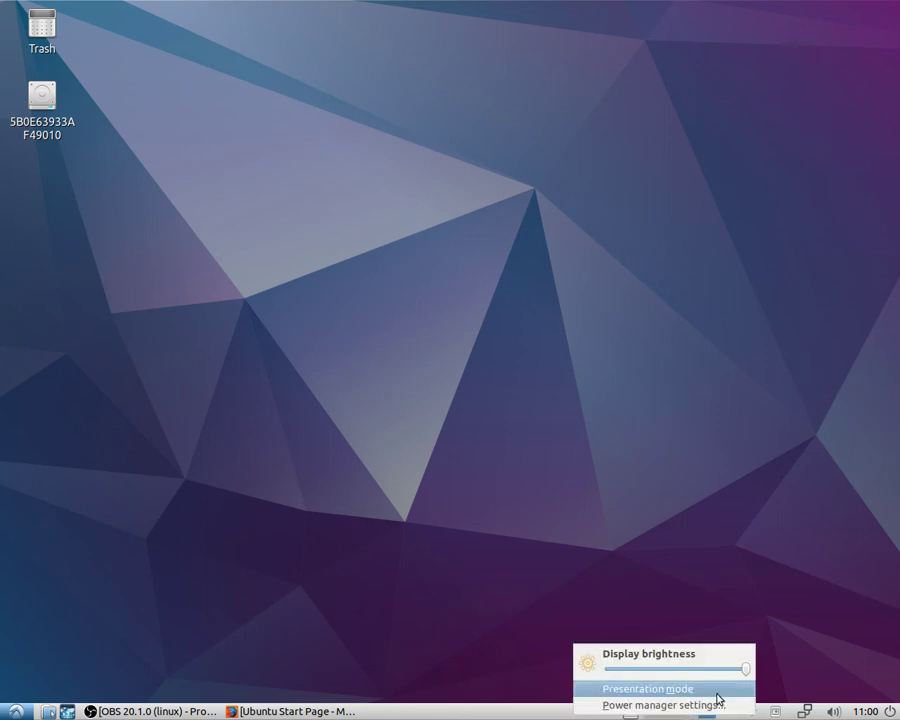
click(716, 705)
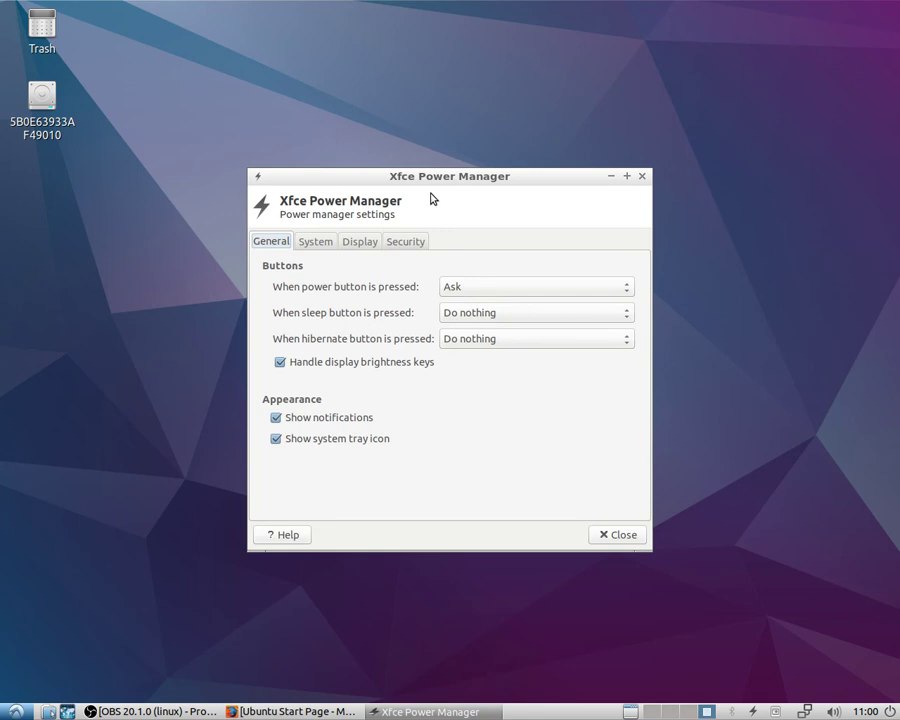
click(300, 244)
click(352, 246)
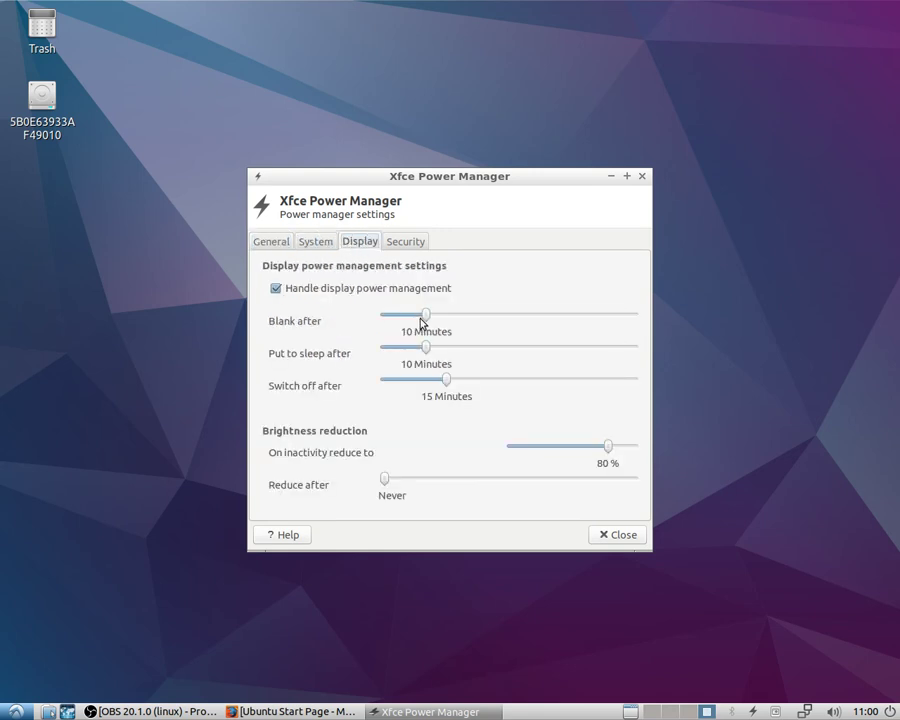
drag(428, 317, 413, 351)
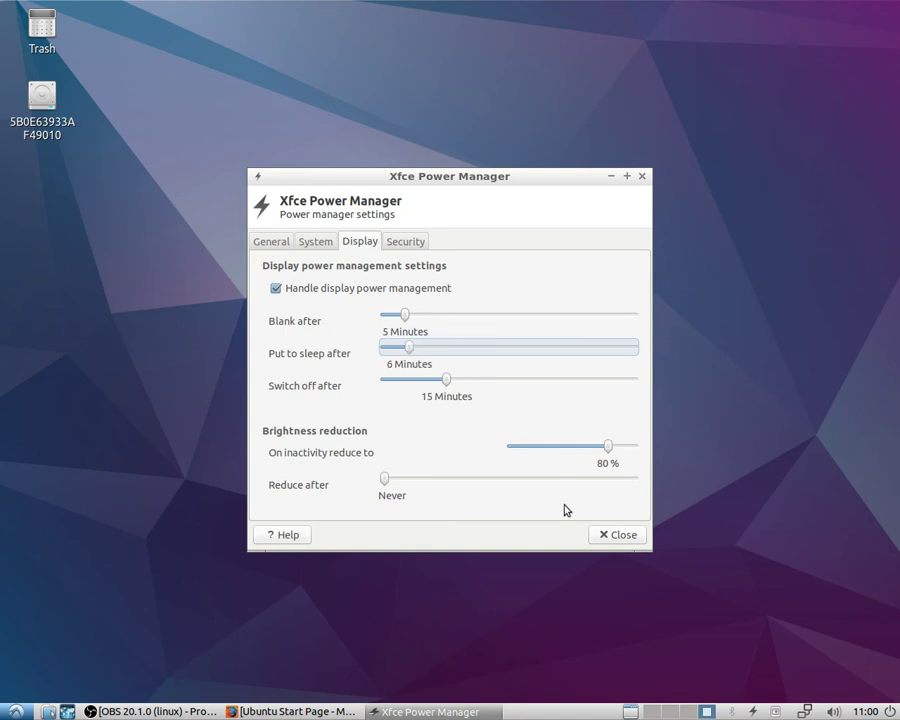
click(620, 535)
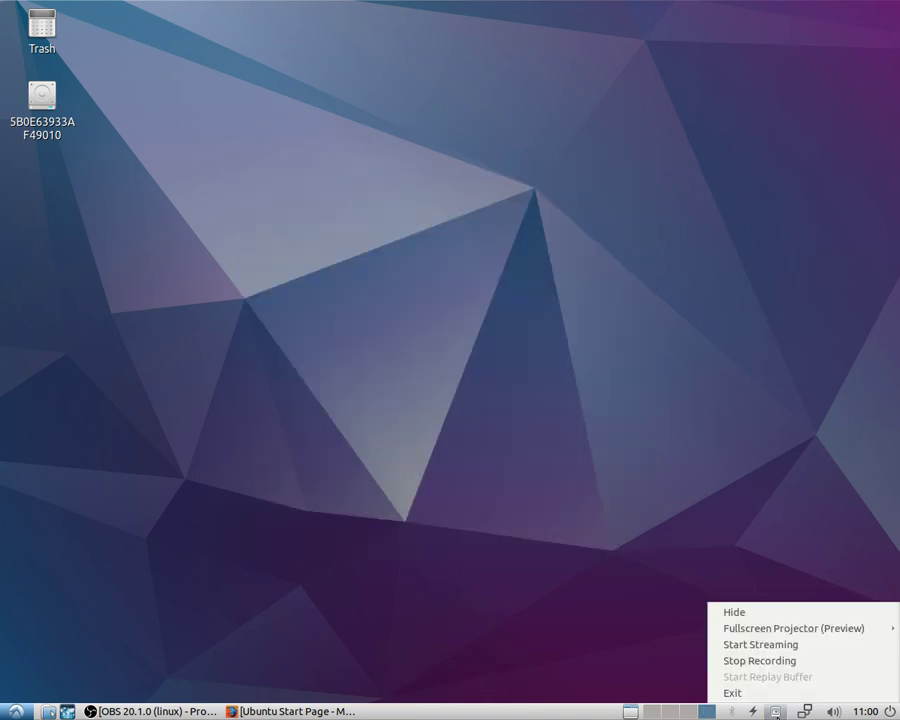
- Look through the options offered by the OBS and sound icons in the system tray
mouse_move(813, 628)
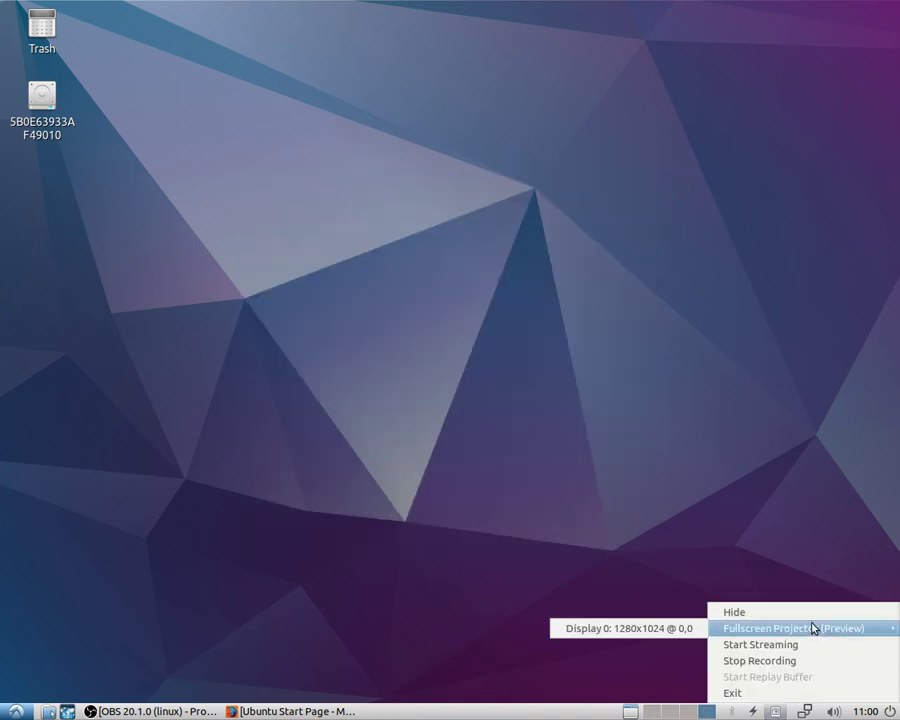
click(776, 646)
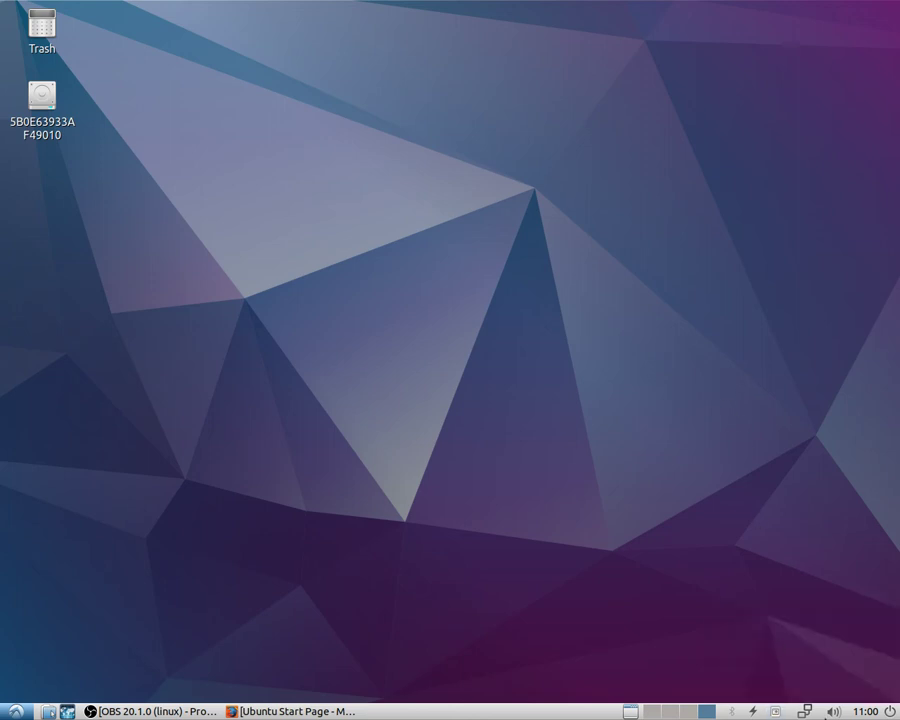
right_click(837, 714)
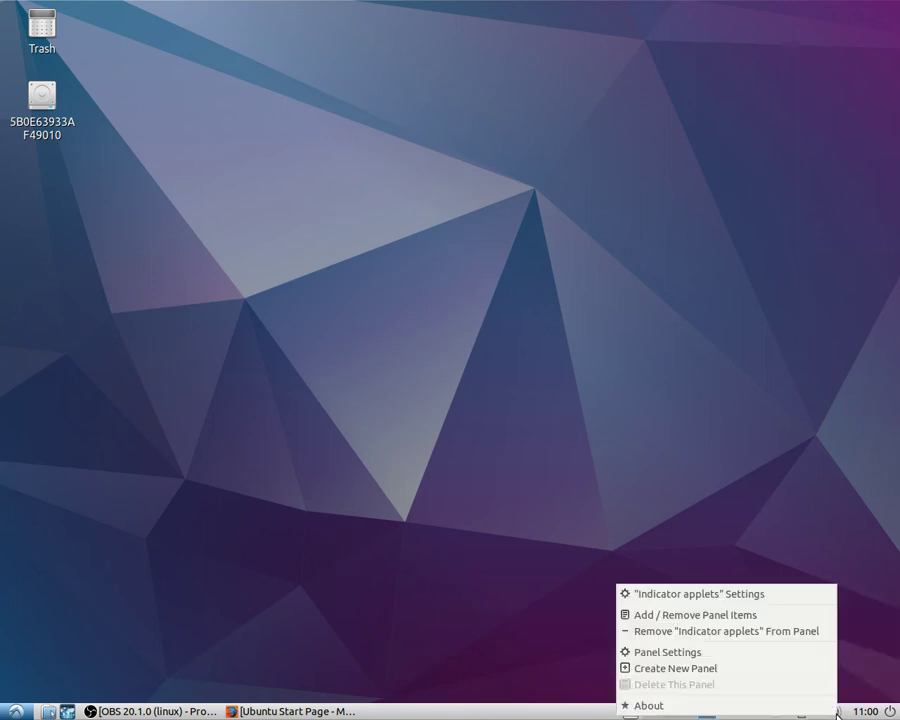
click(869, 634)
click(834, 712)
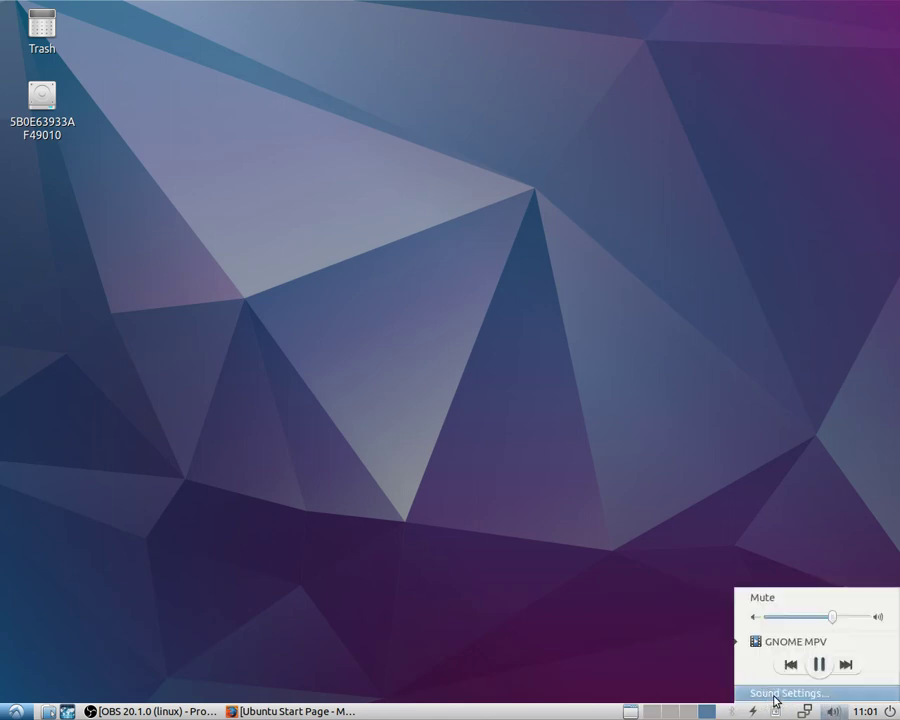
click(630, 472)
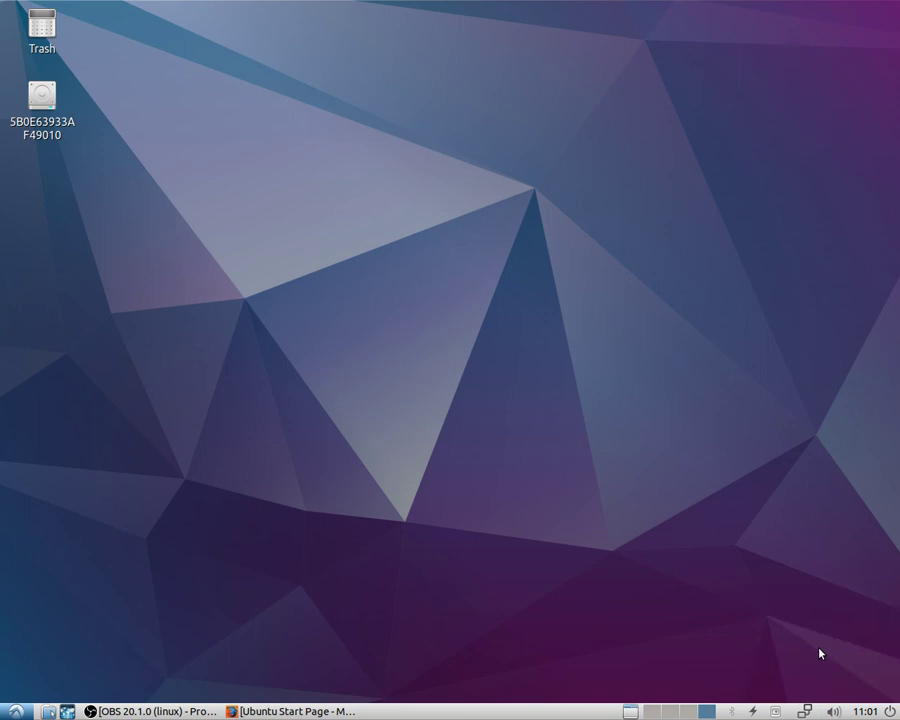
- Look through the options available for the taskbar and for the empty desktop
right_click(584, 696)
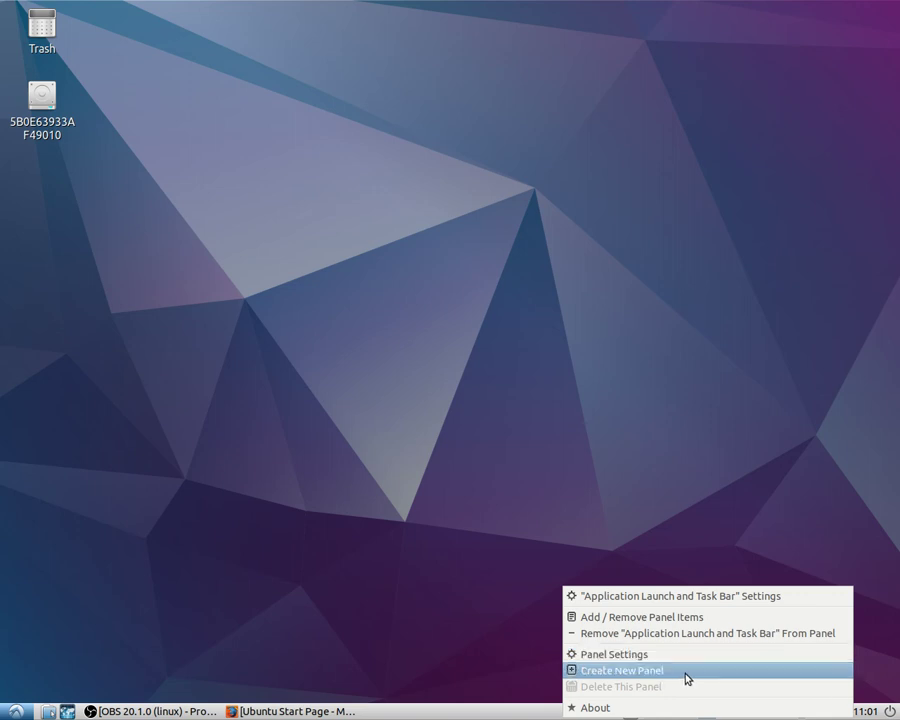
right_click(642, 4)
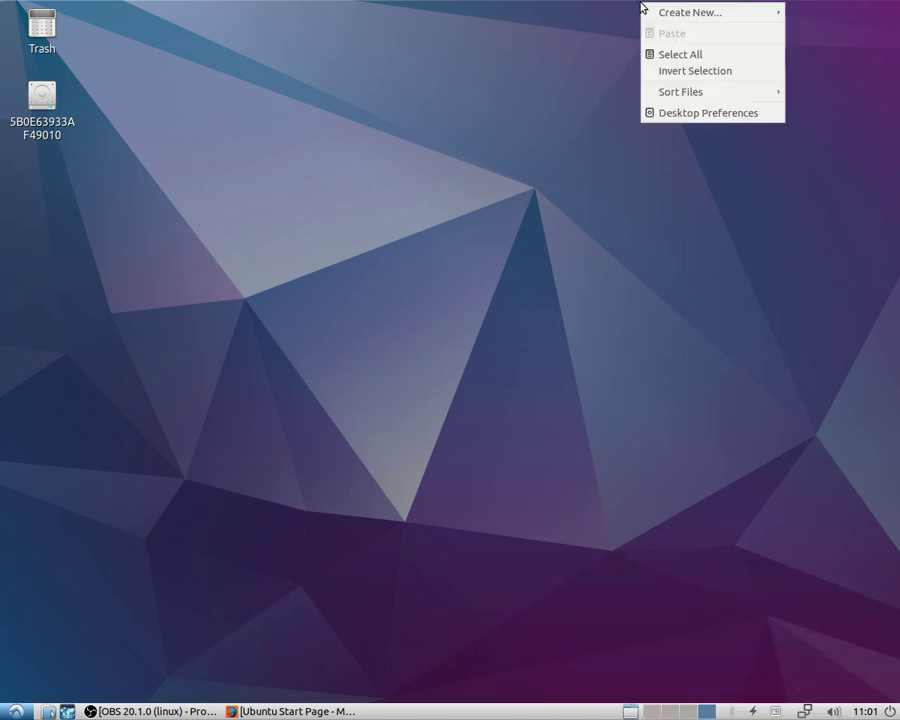
mouse_move(676, 20)
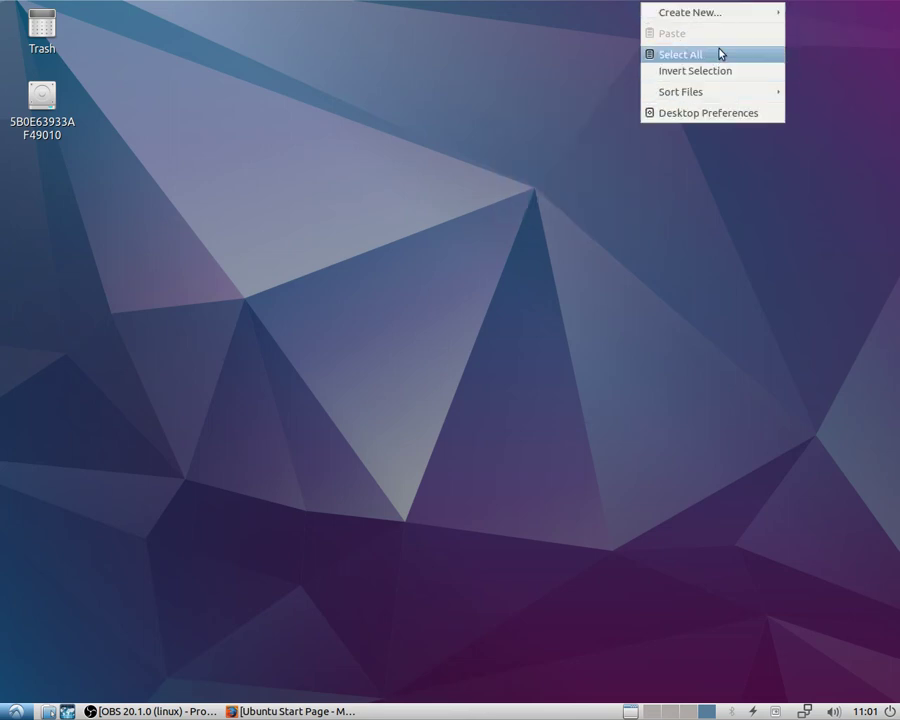
mouse_move(732, 21)
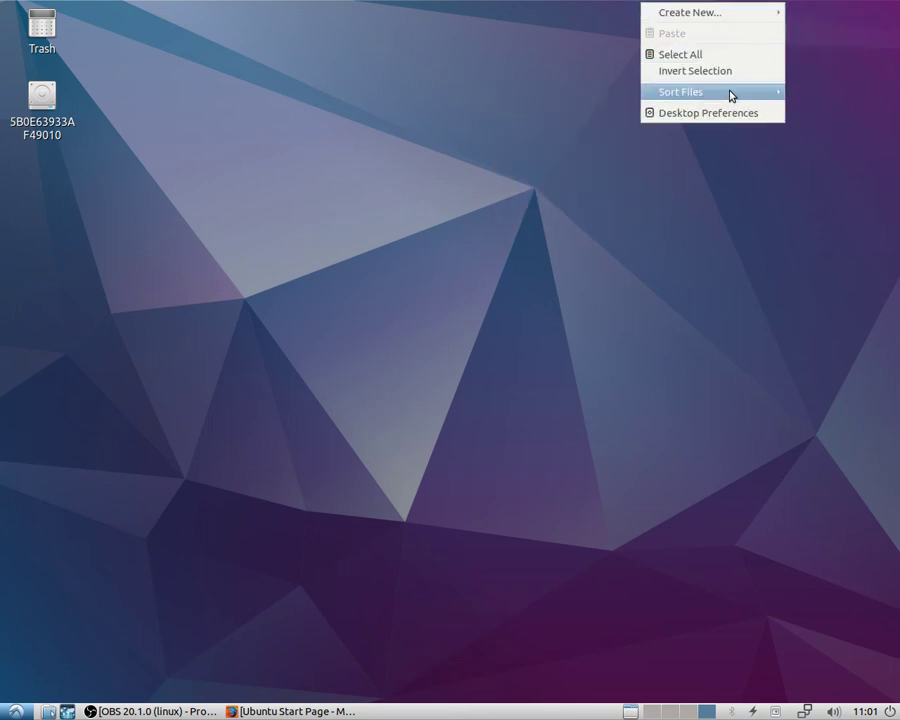
- Create a new desktop panel in addition to the existing taskbar
click(526, 708)
right_click(526, 708)
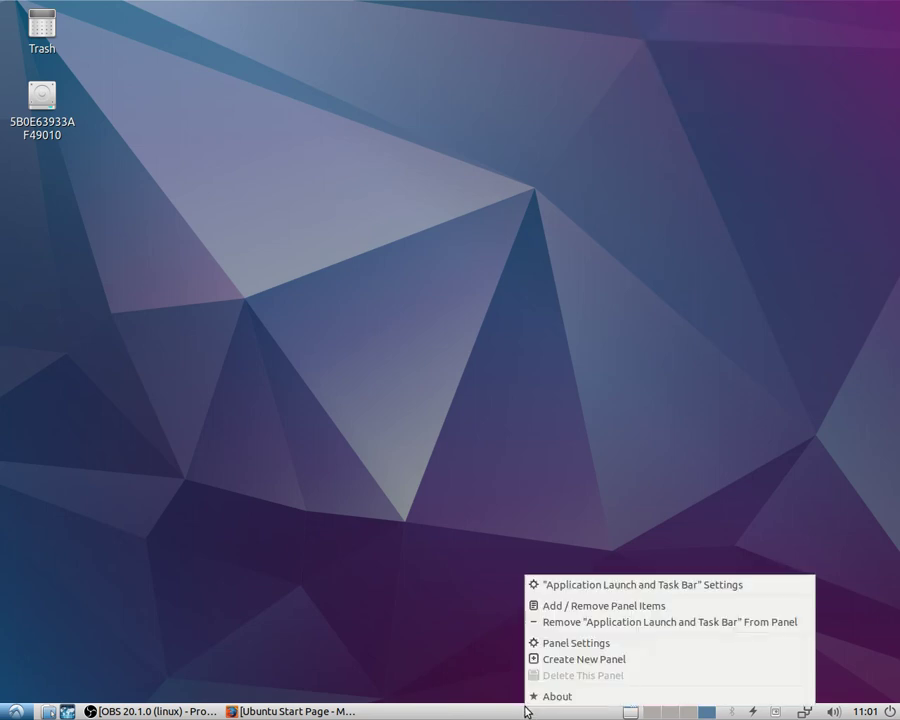
click(622, 658)
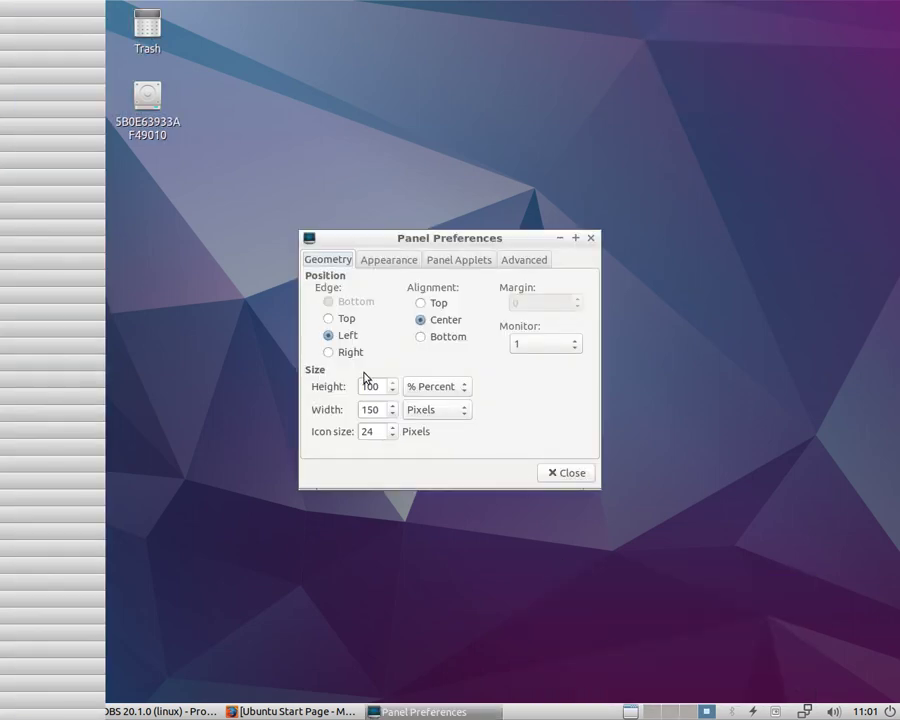
- Reduce the new panel to 9 percent height and 120 pixels width, and align it to the top
drag(390, 398, 392, 417)
click(392, 407)
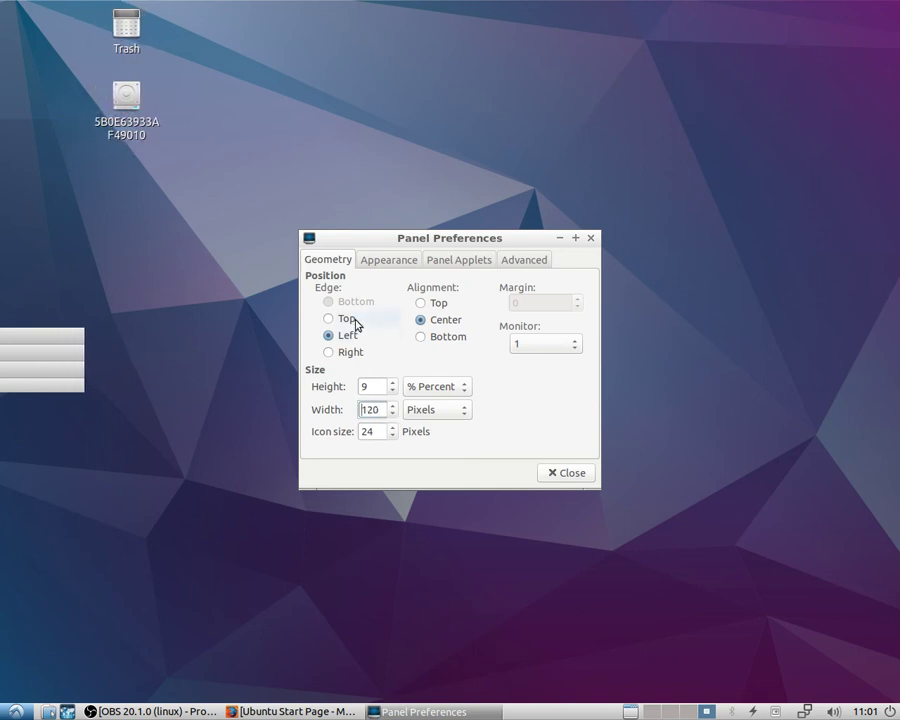
click(420, 304)
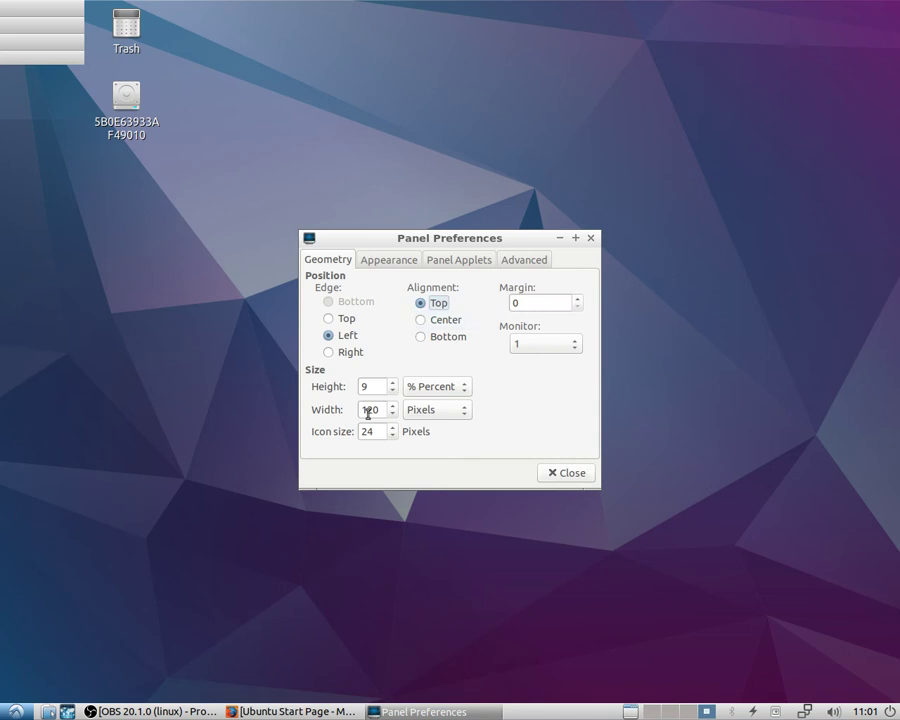
- Check the monitor choices for the new panel and change its height unit to Pixels
click(573, 352)
click(573, 353)
click(573, 353)
click(574, 354)
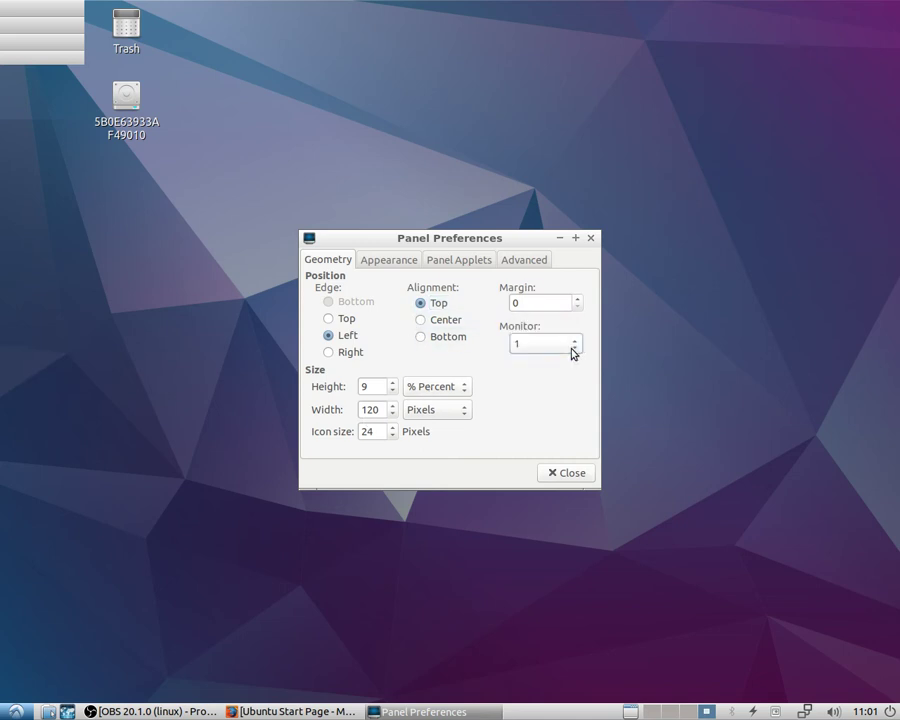
click(573, 352)
click(564, 324)
click(557, 355)
click(539, 368)
click(472, 391)
click(472, 372)
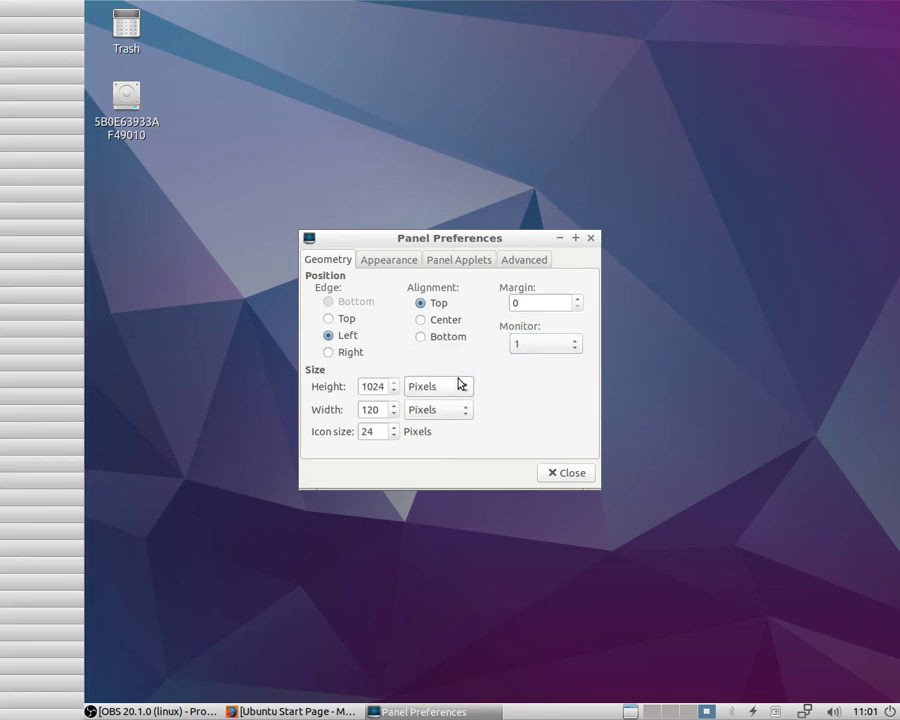
- Close the panel preferences and delete the extra panel along the left edge of the desktop
click(590, 238)
right_click(4, 478)
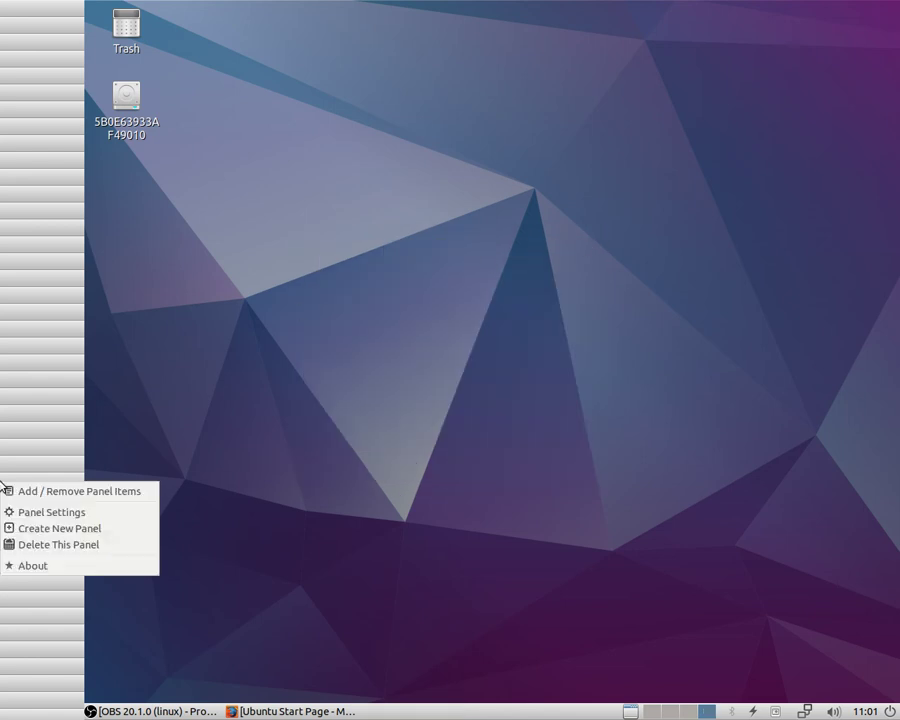
click(63, 546)
click(285, 405)
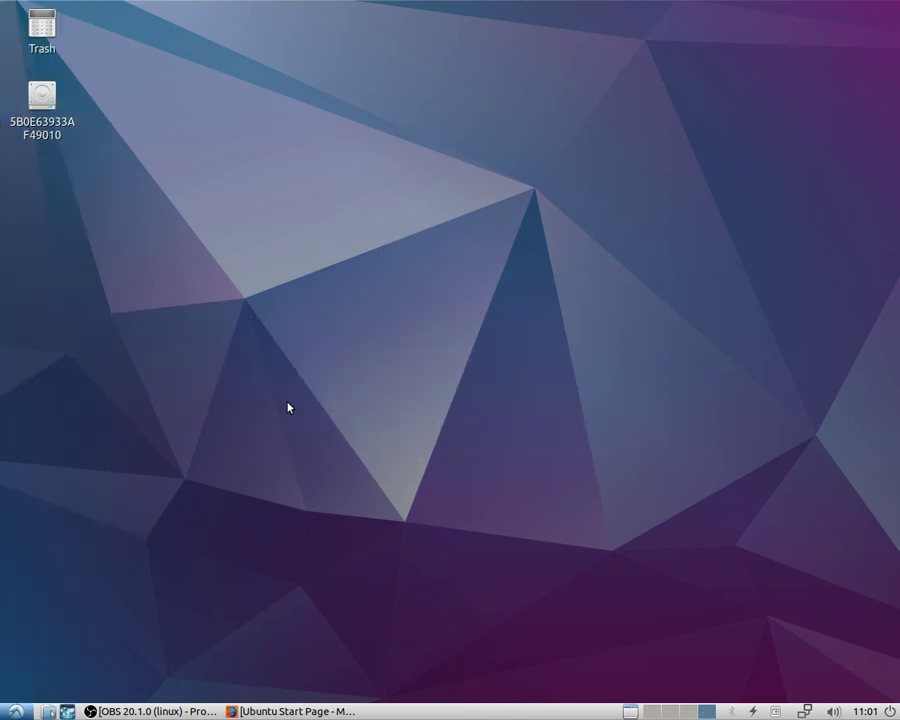
- Create another desktop panel and place it on the Top edge with Left alignment
right_click(420, 376)
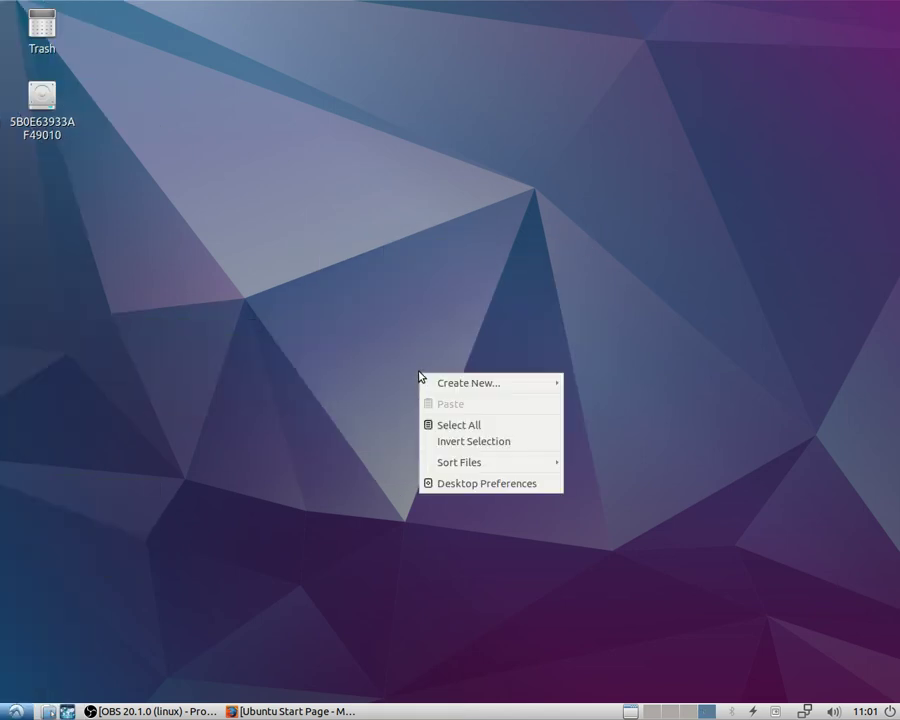
right_click(415, 714)
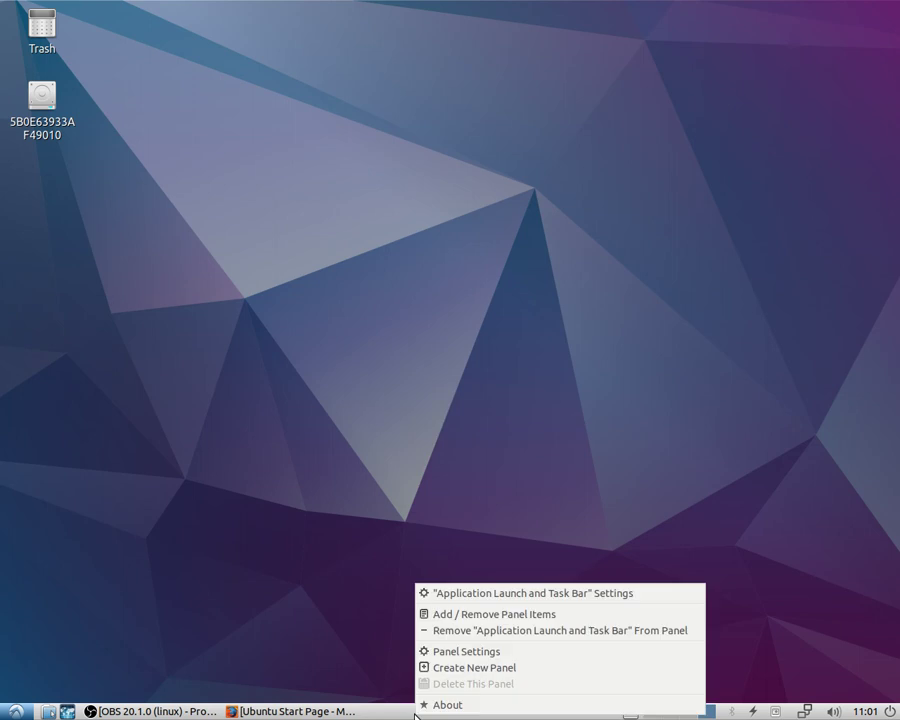
click(514, 667)
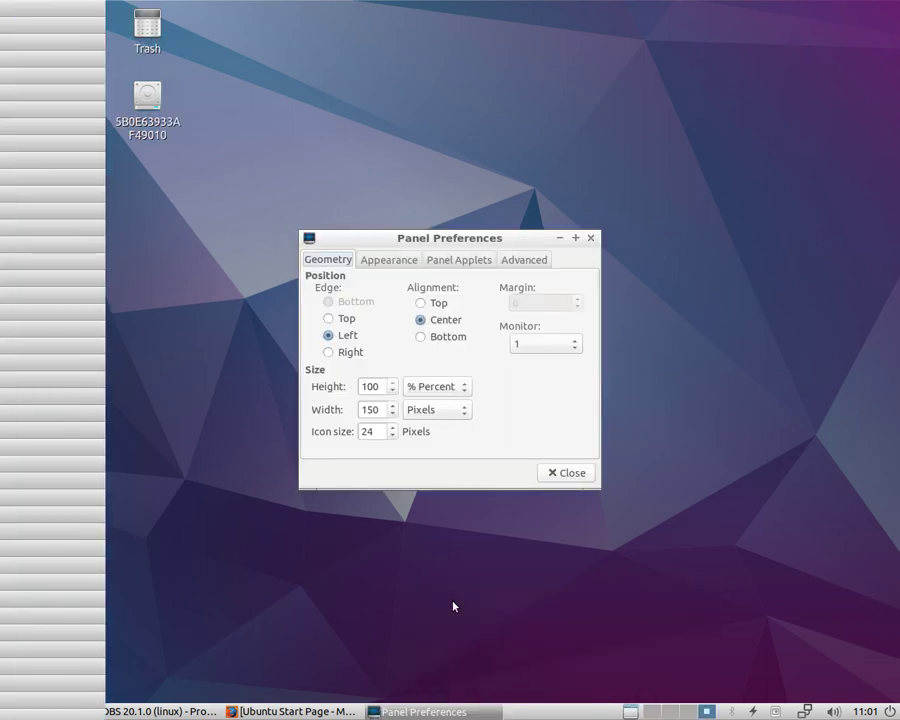
click(436, 308)
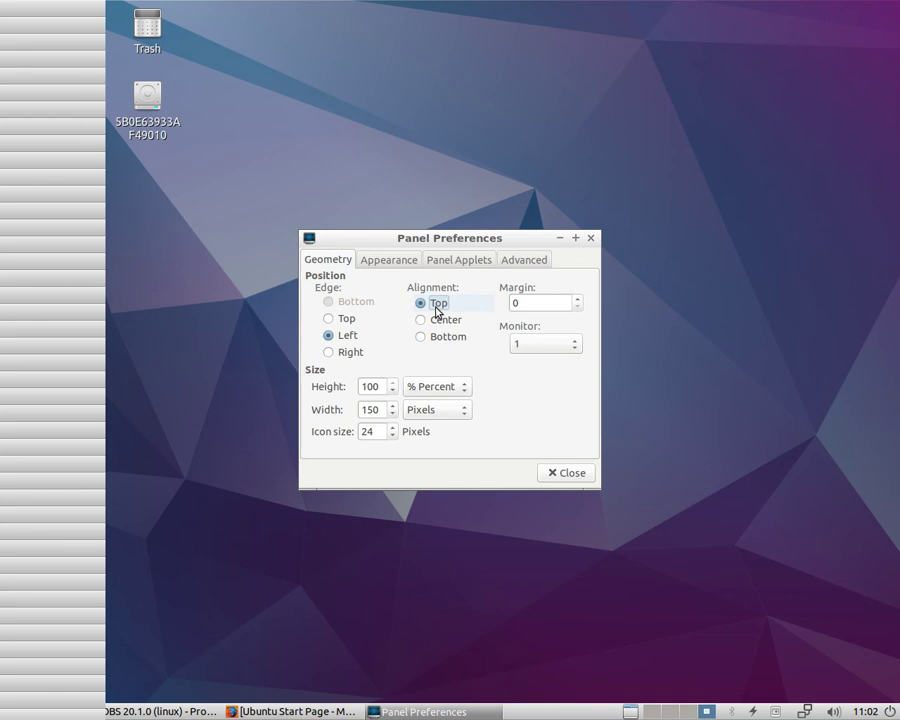
click(342, 320)
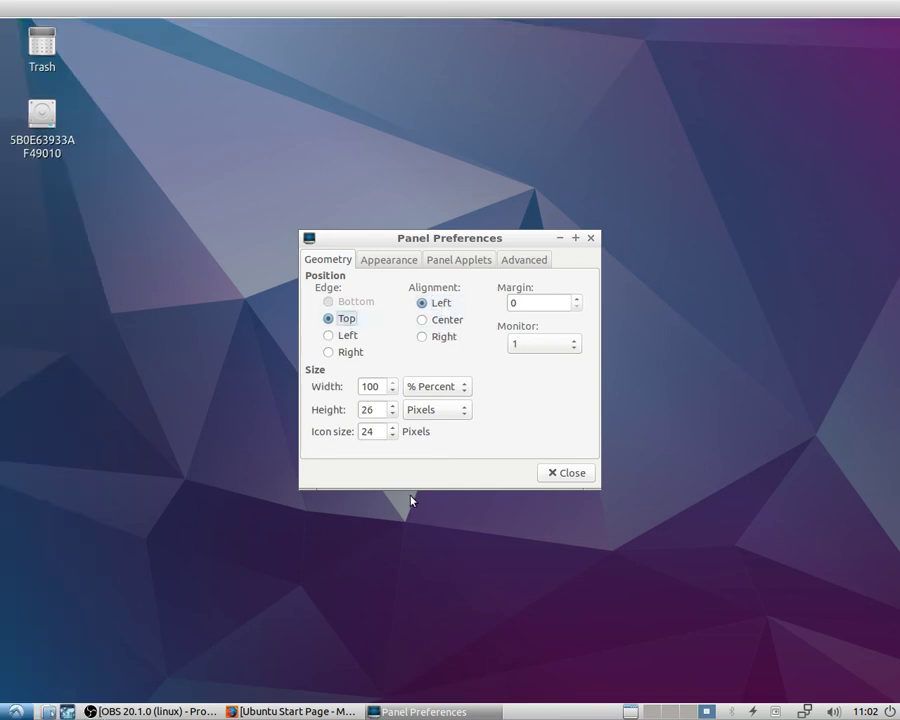
- Set the new panel's icon size to 16 pixels, width to 41 percent and height to 20 pixels, and align it to the center
click(393, 435)
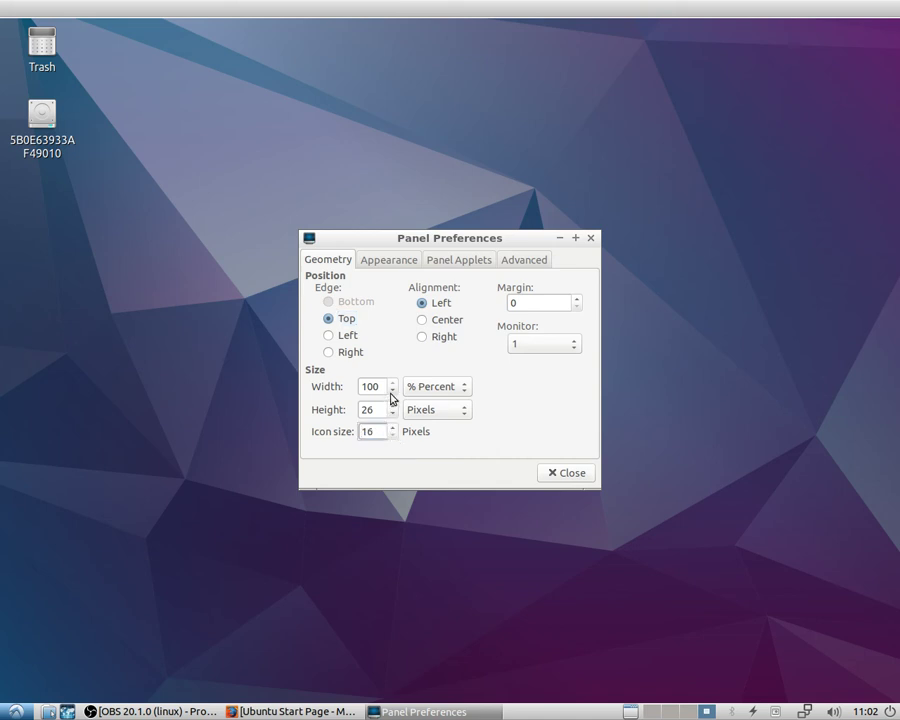
scroll(391, 394, down, 20)
scroll(391, 397, down, 1)
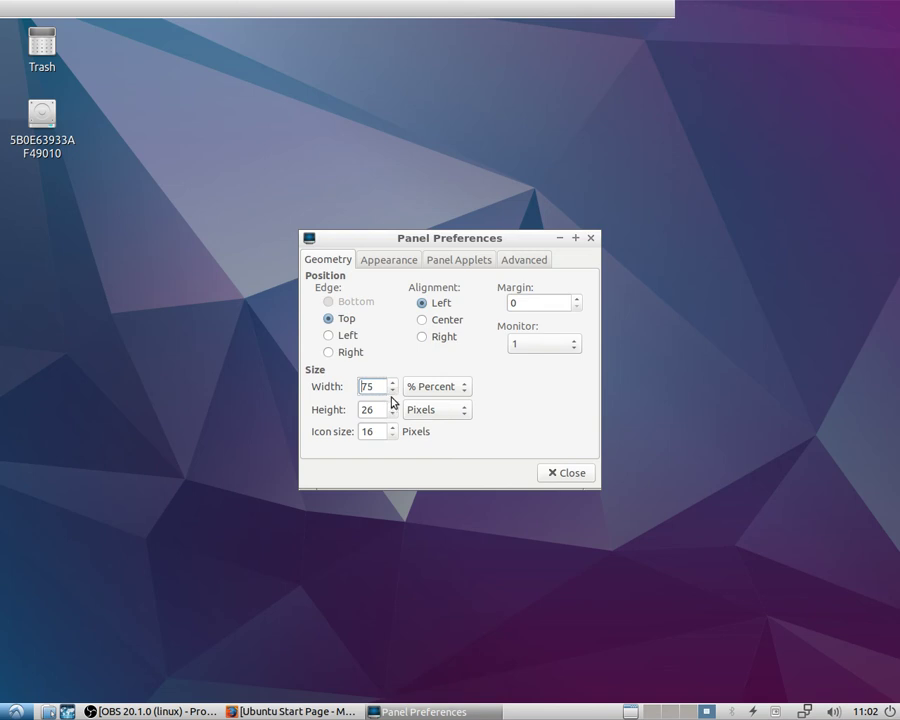
scroll(391, 410, up, 20)
scroll(391, 421, down, 20)
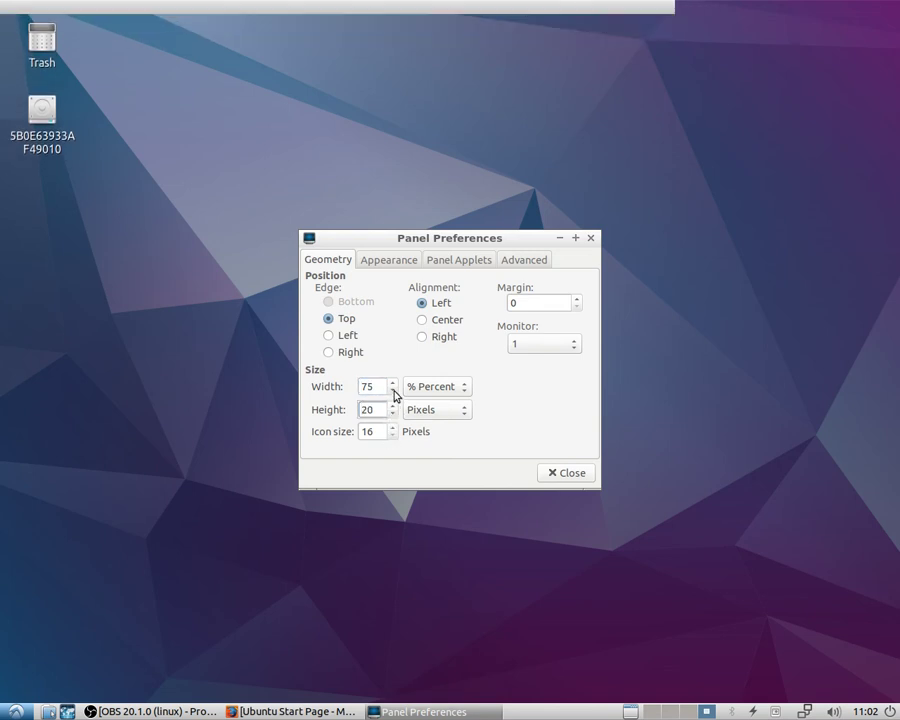
scroll(394, 395, down, 20)
scroll(394, 395, down, 10)
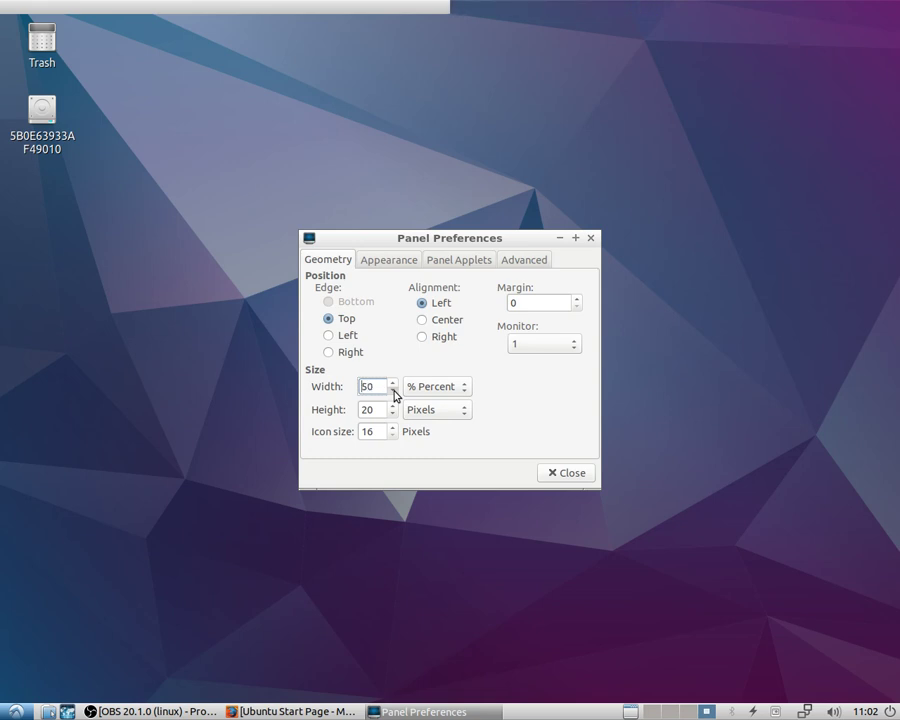
scroll(394, 395, down, 1)
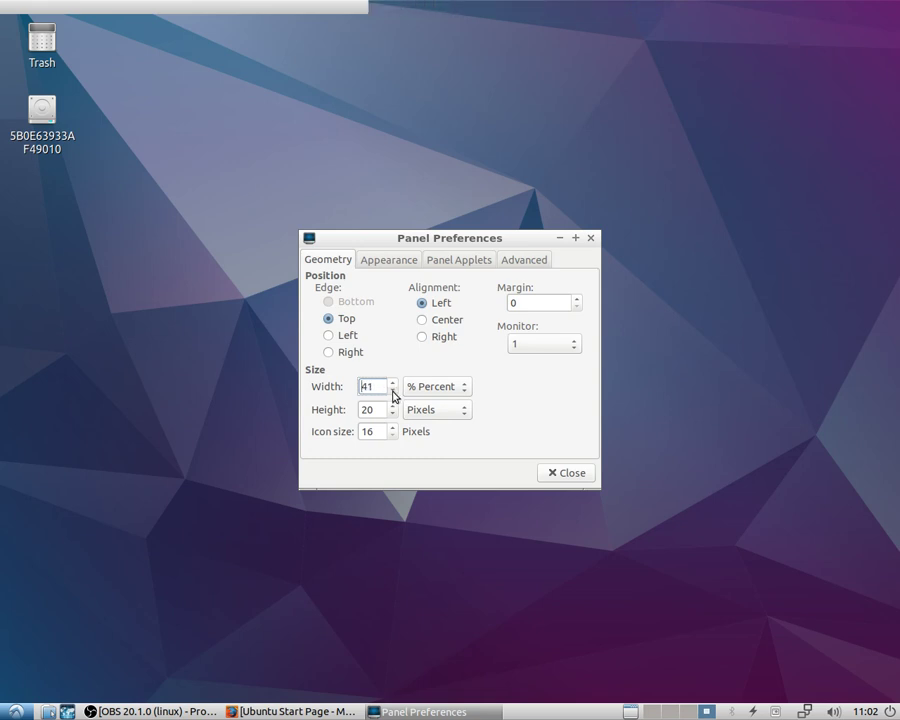
click(432, 320)
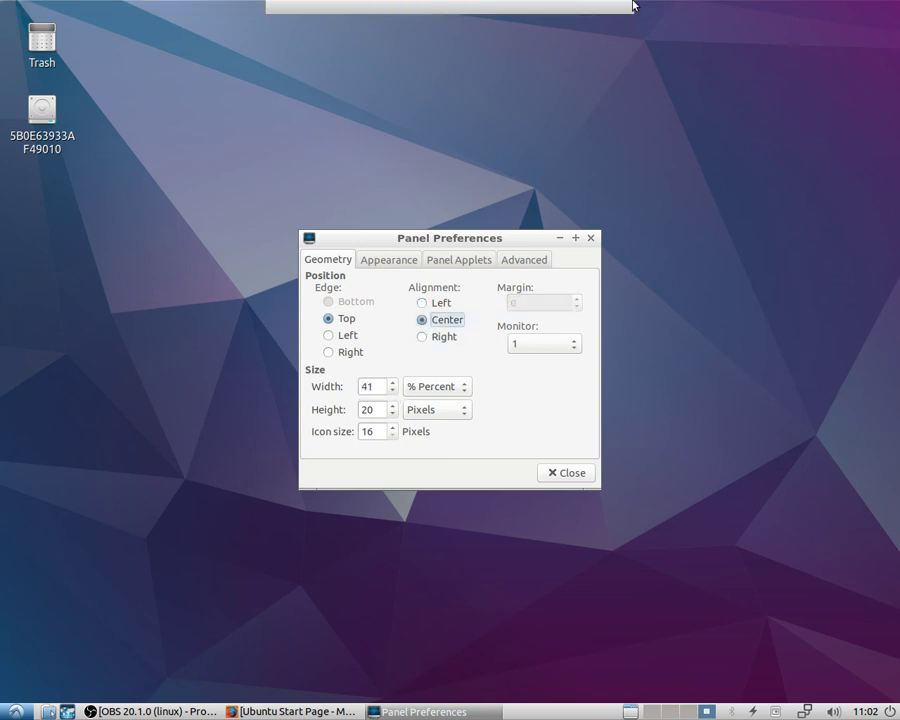
- Try a solid color as the new panel's background, and use the image SDC13545.JPG instead
click(389, 261)
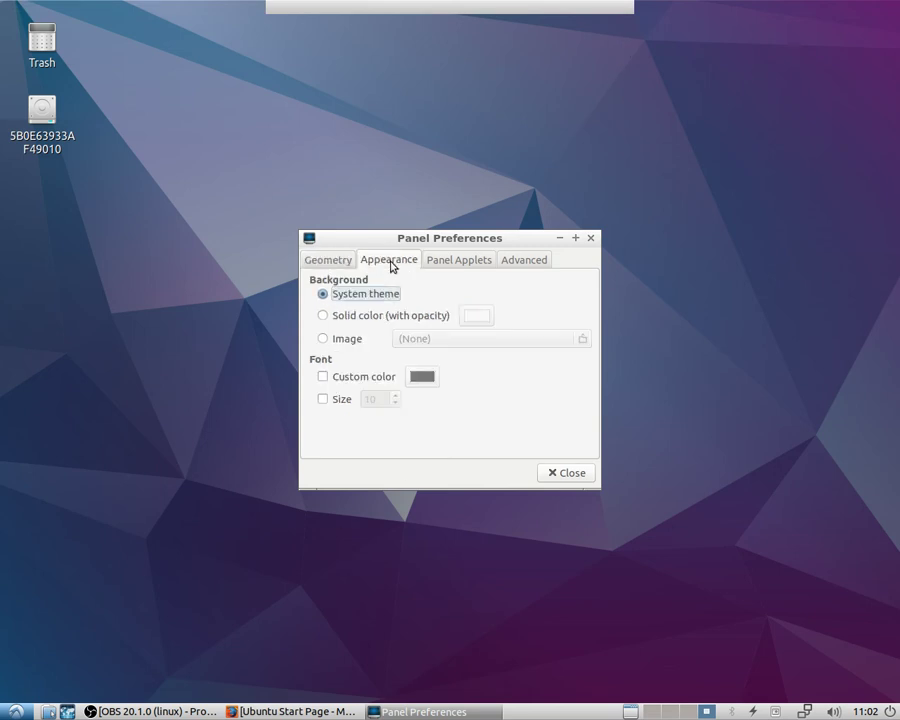
click(354, 316)
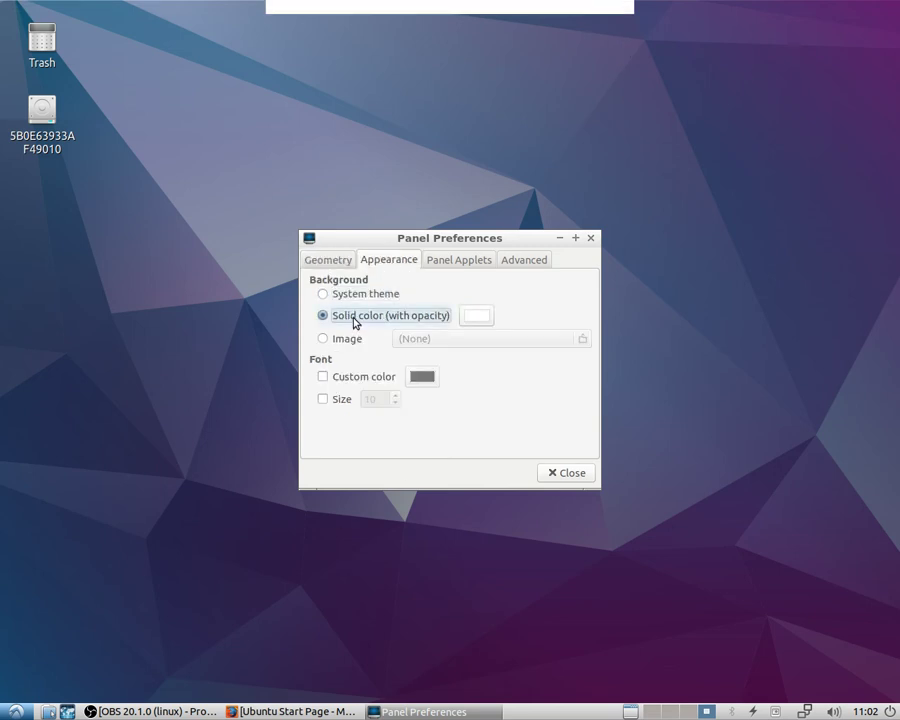
click(334, 341)
click(536, 341)
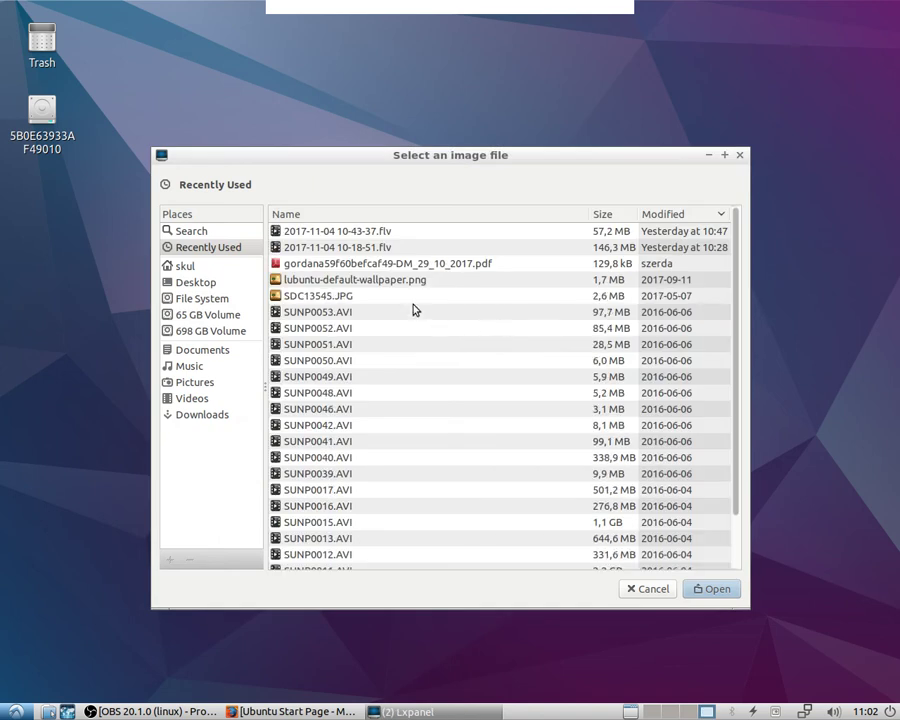
click(362, 296)
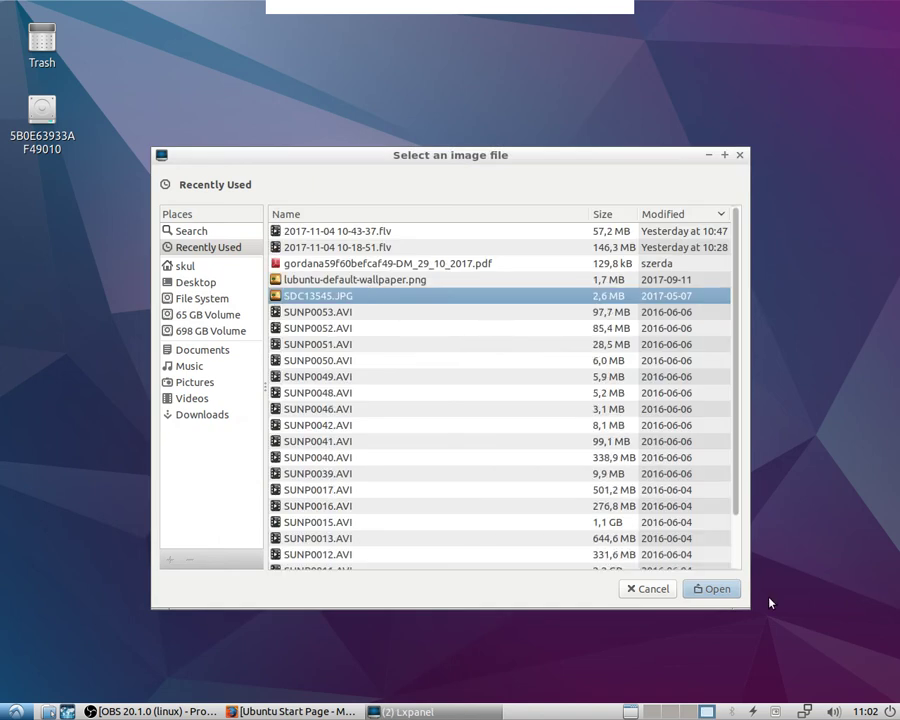
click(706, 592)
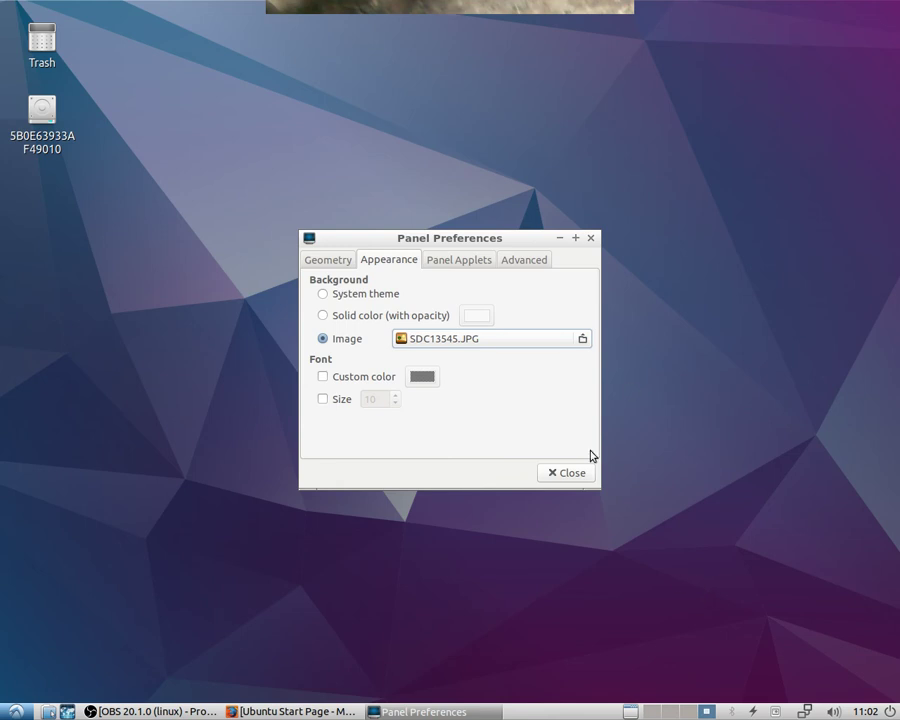
- Enable a custom font color for the new panel, pick light grey, and close the panel preferences
click(346, 379)
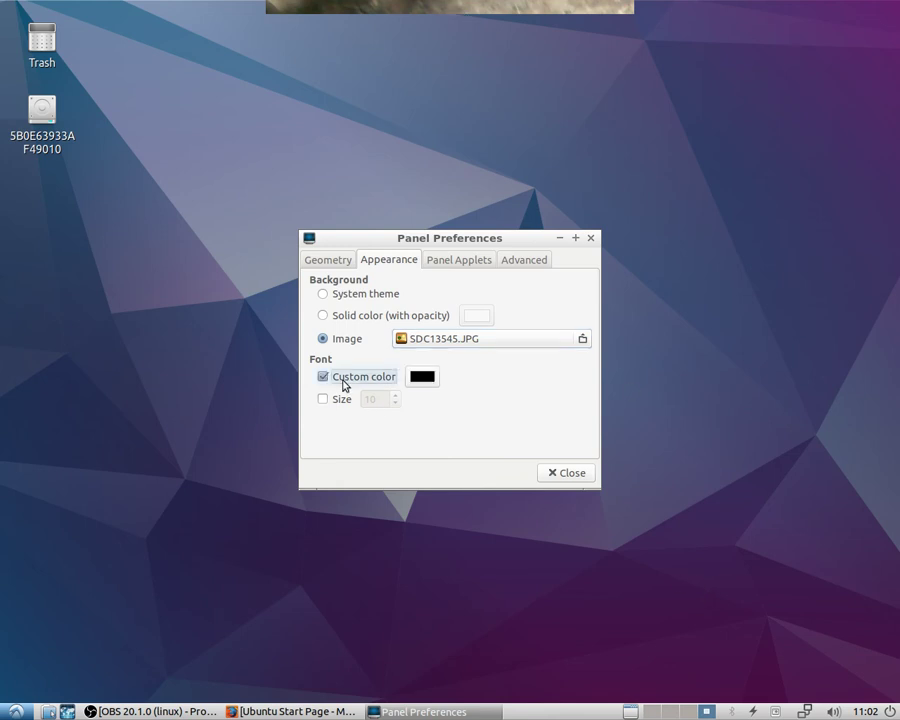
click(422, 377)
mouse_move(337, 378)
mouse_down()
mouse_move(309, 336)
mouse_move(302, 404)
mouse_move(277, 348)
mouse_move(296, 400)
mouse_up()
click(617, 466)
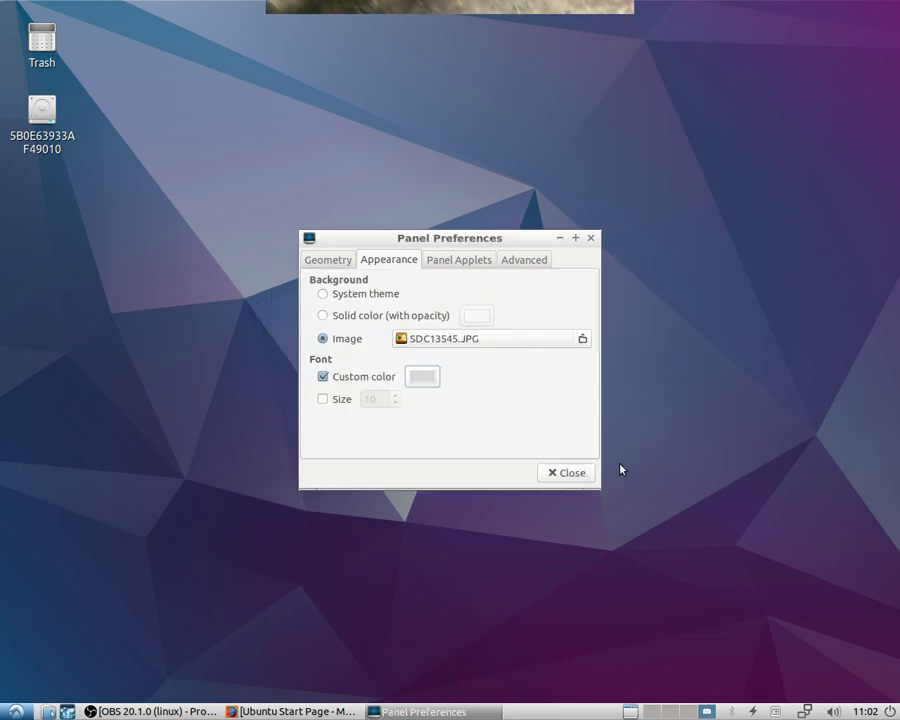
click(566, 472)
- Add the Keyboard Layout Handler plugin to the new top panel and close the preferences
right_click(460, 6)
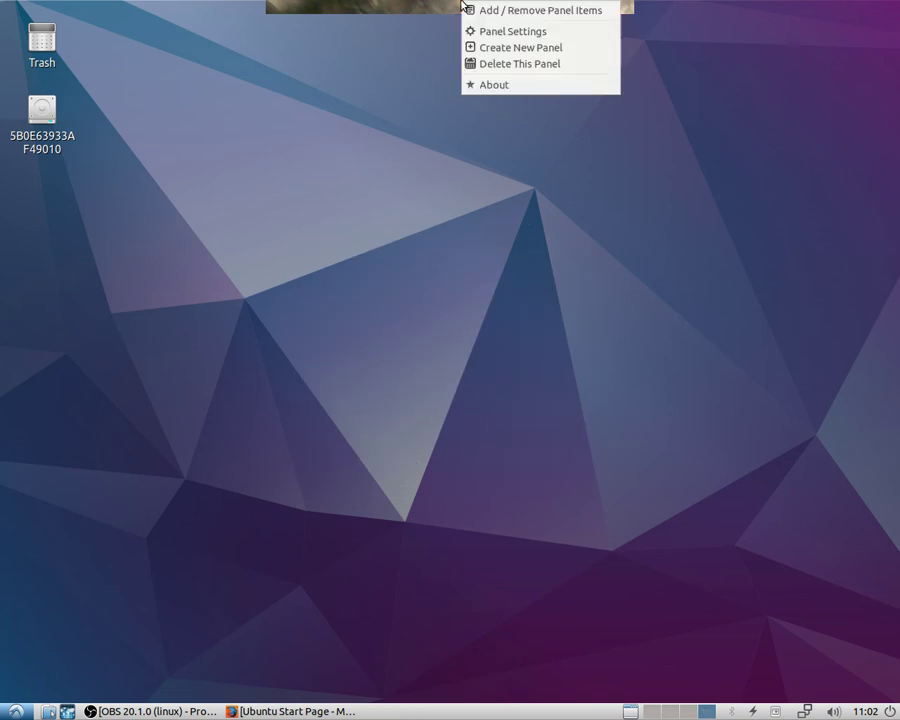
click(581, 13)
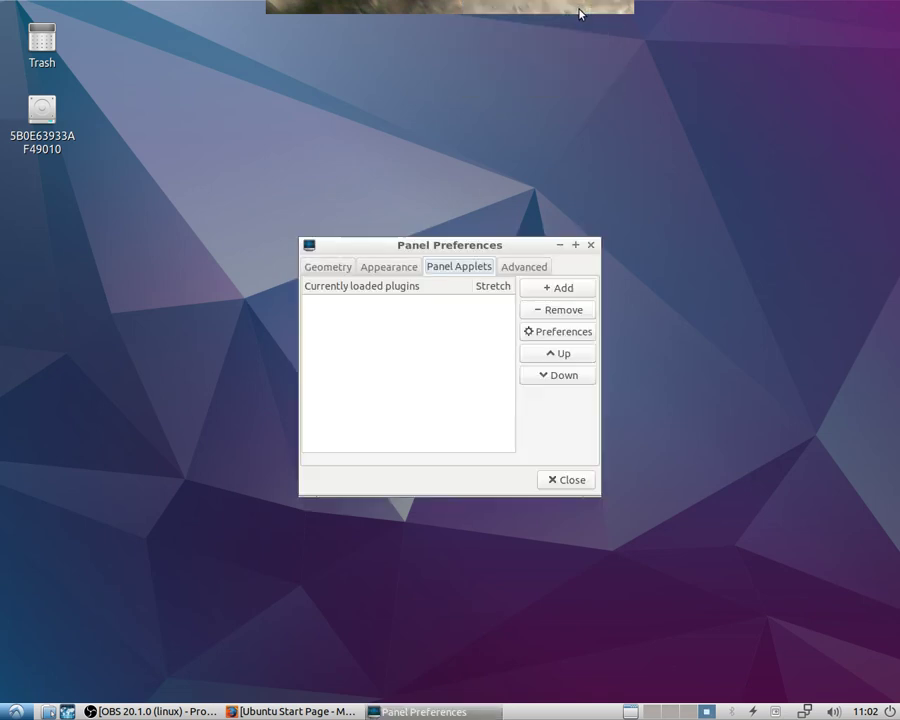
click(560, 289)
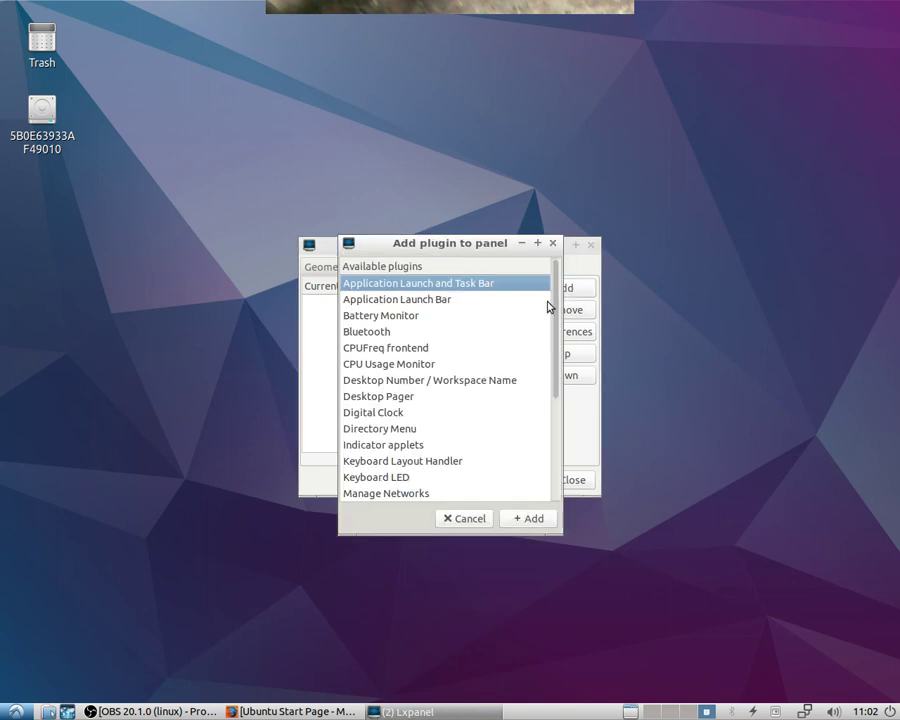
scroll(509, 372, down, 3)
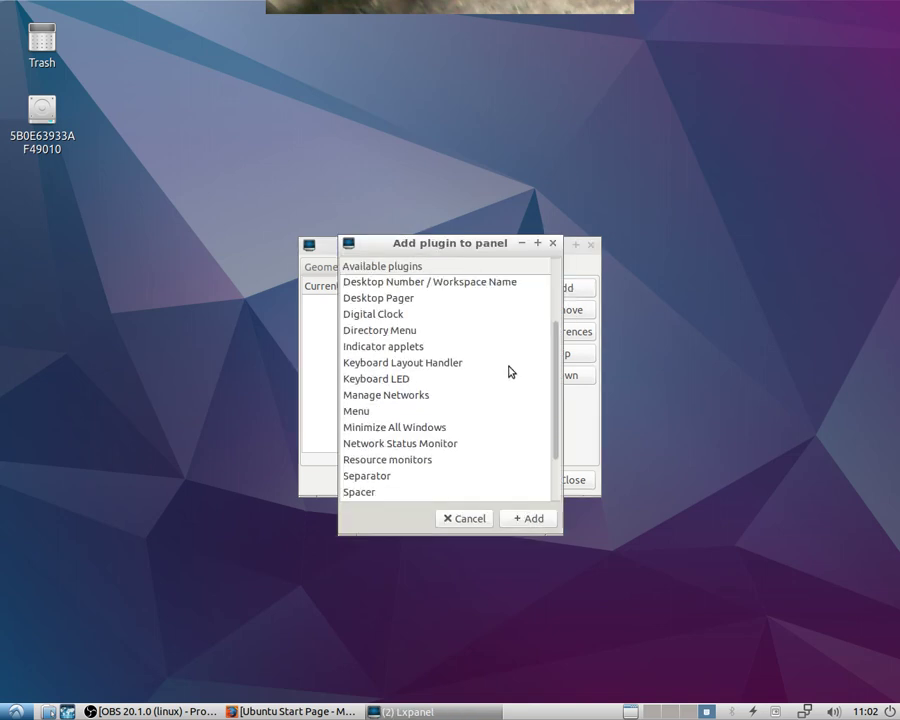
click(427, 365)
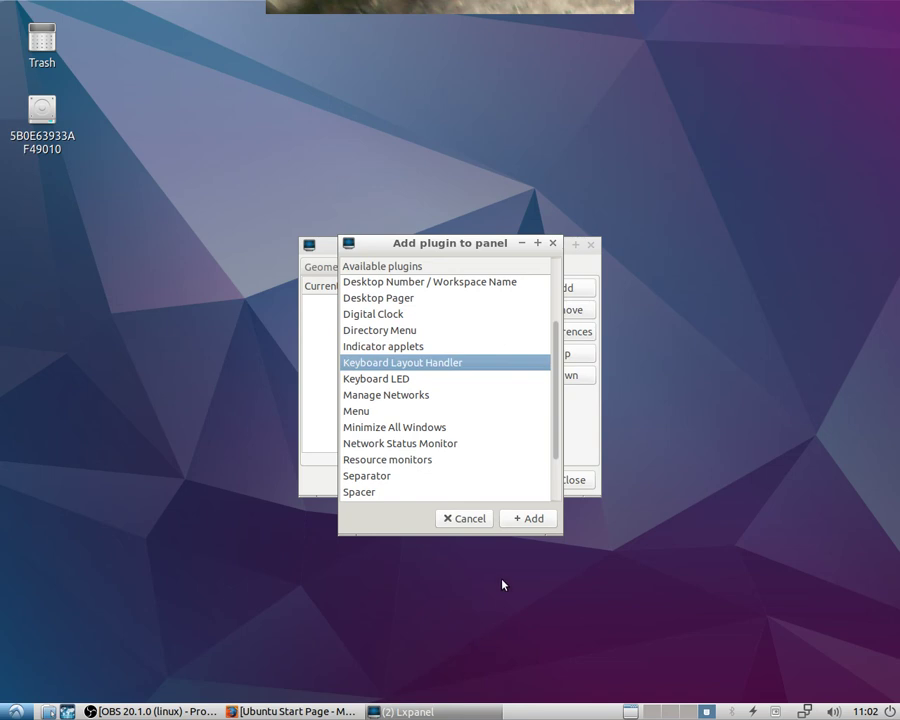
click(528, 521)
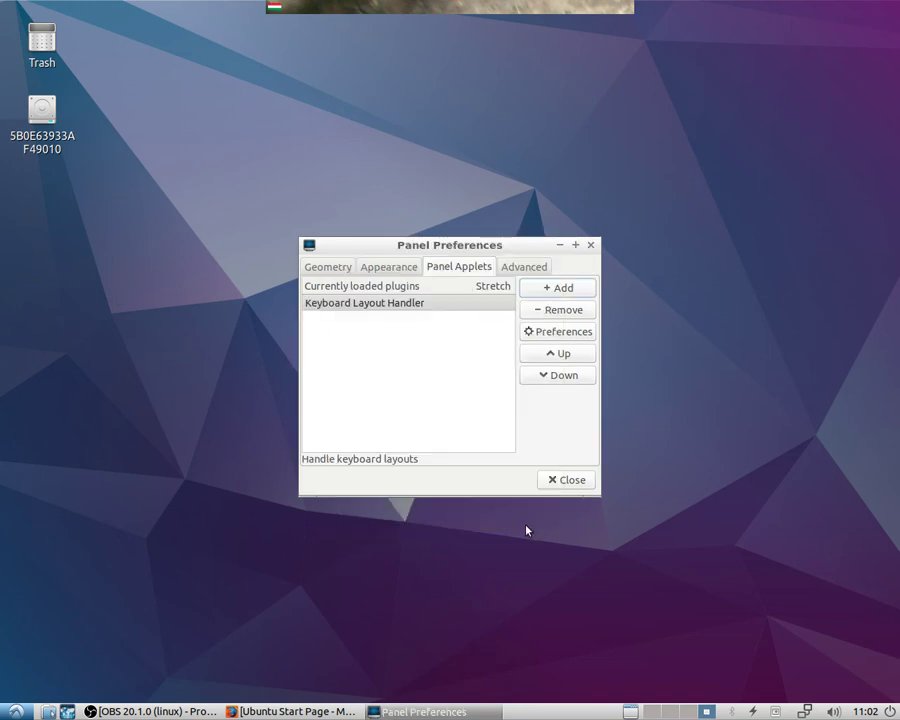
click(566, 482)
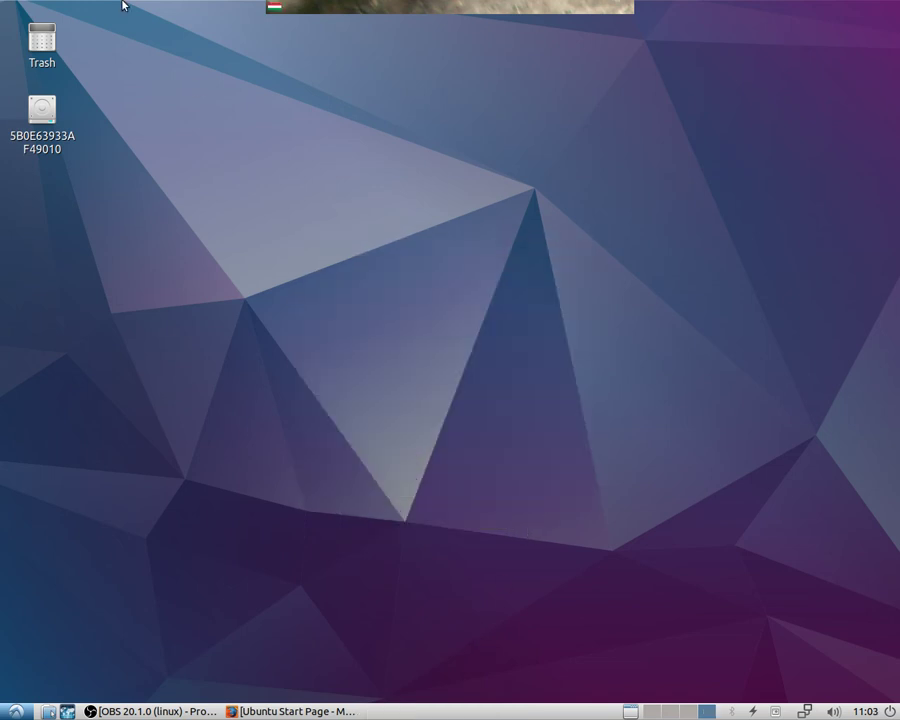
- Open the settings of the top panel's keyboard layout applet and turn off Keep system layouts
right_click(279, 9)
click(296, 15)
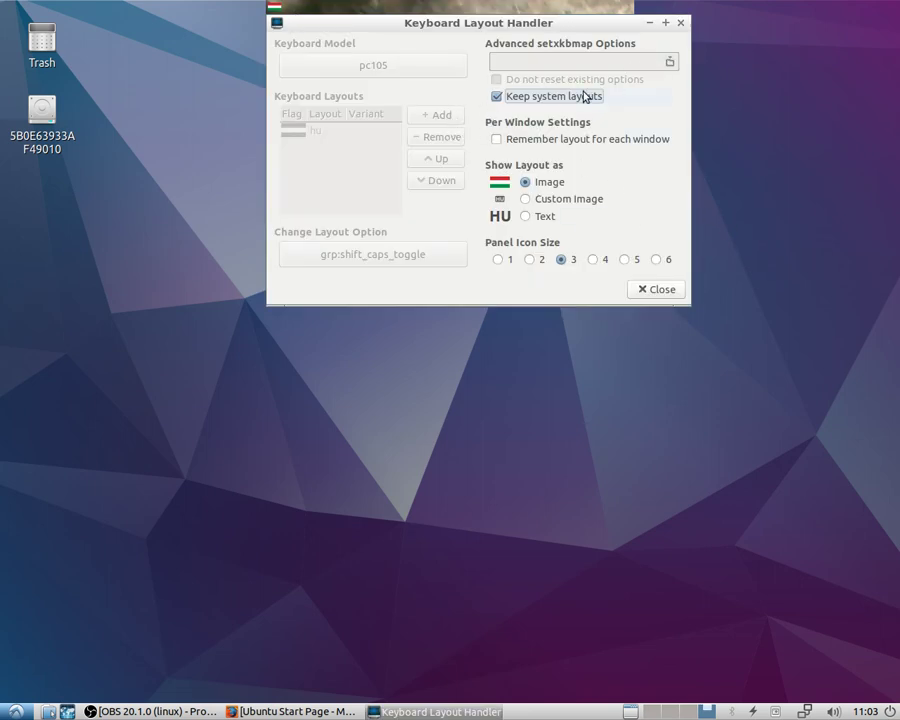
click(511, 99)
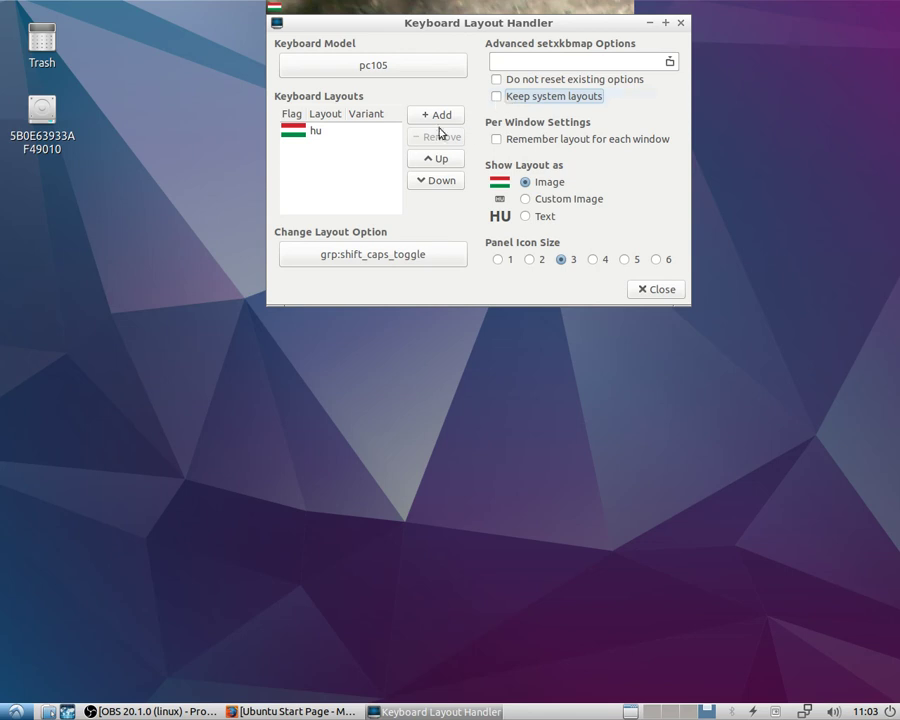
- Browse the full list of keyboard layouts available to add, and close it and the keyboard layout settings without adding one
click(448, 118)
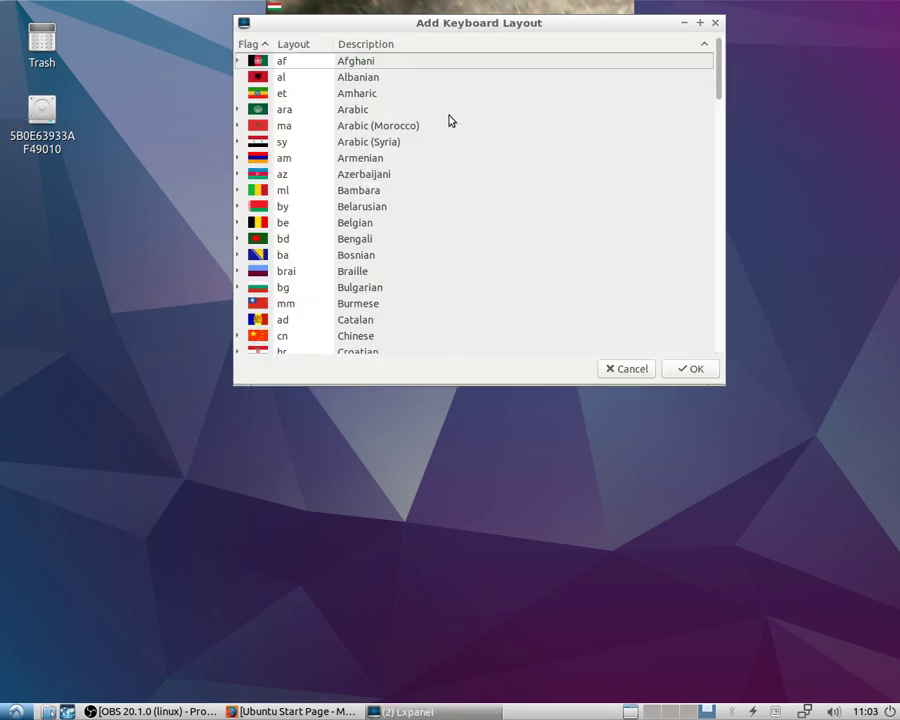
drag(564, 20, 558, 237)
click(684, 231)
scroll(226, 277, down, 10)
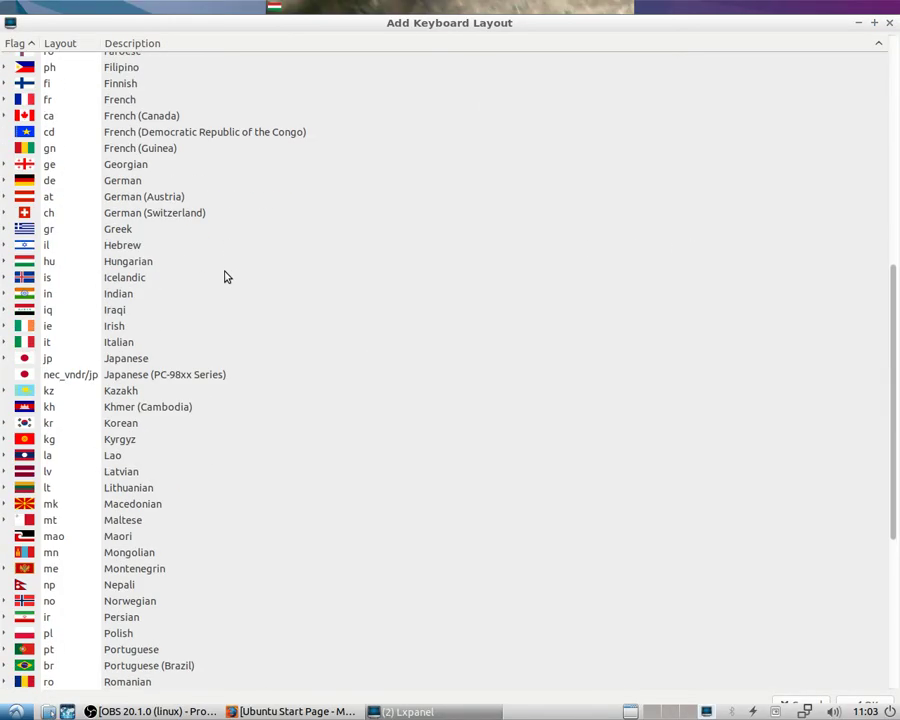
scroll(226, 277, up, 10)
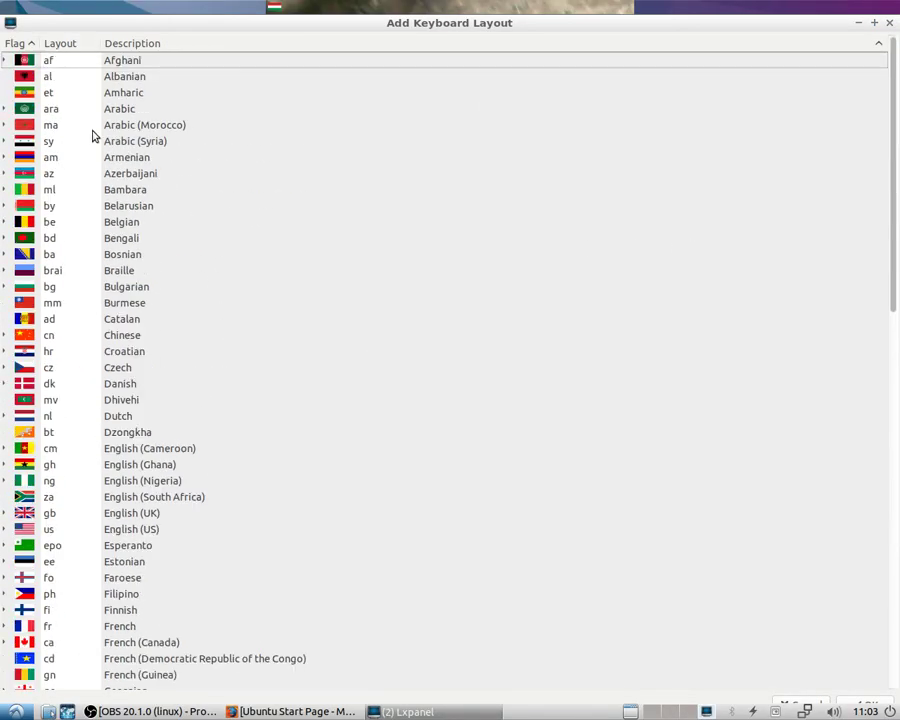
scroll(76, 428, down, 15)
scroll(130, 580, up, 10)
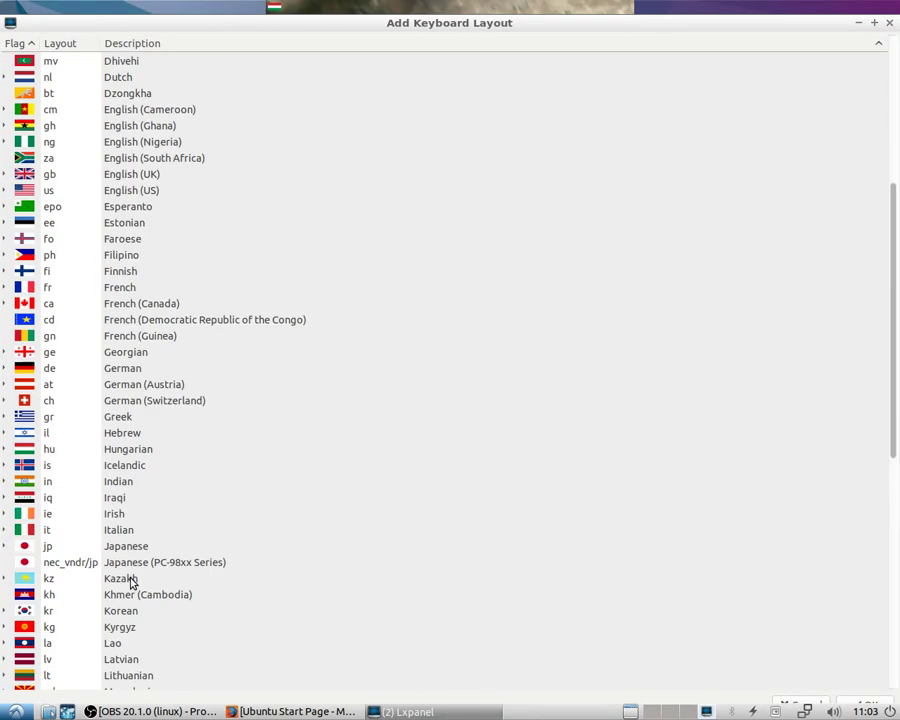
scroll(130, 580, up, 7)
scroll(140, 570, down, 4)
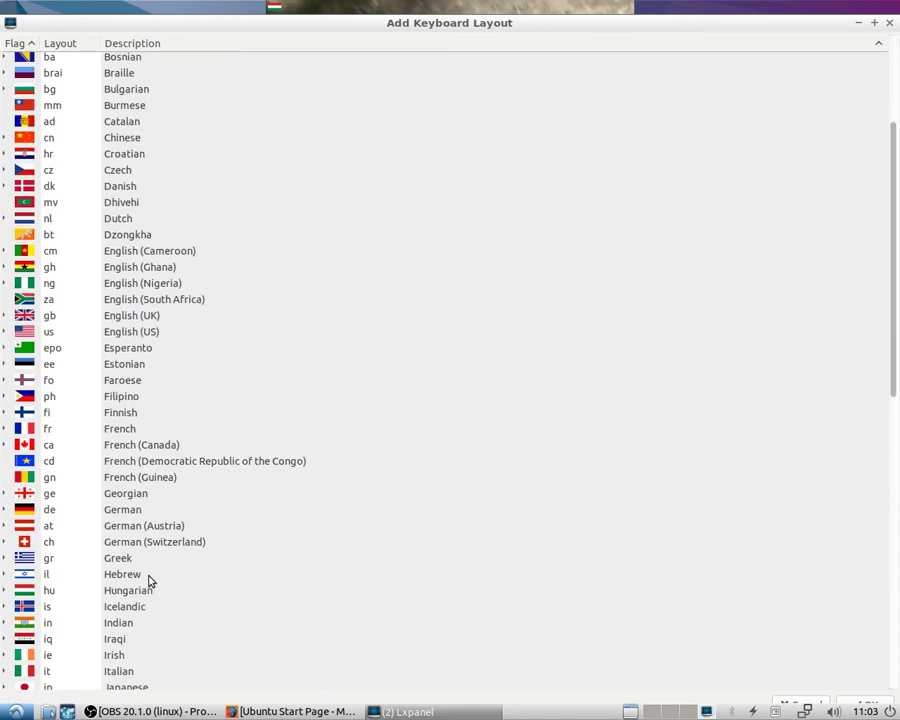
scroll(149, 581, down, 12)
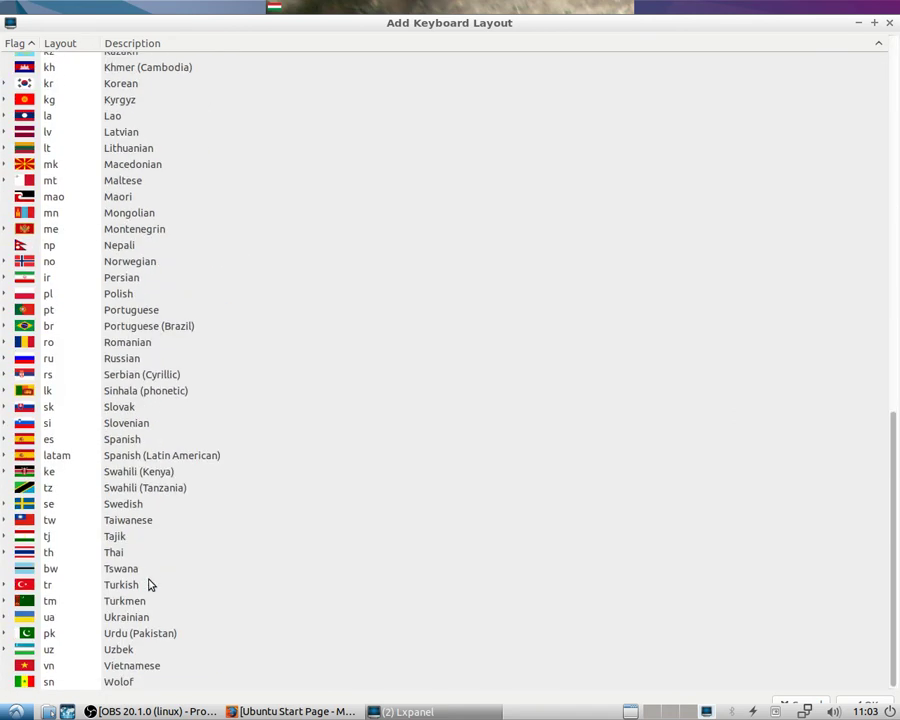
scroll(146, 574, up, 16)
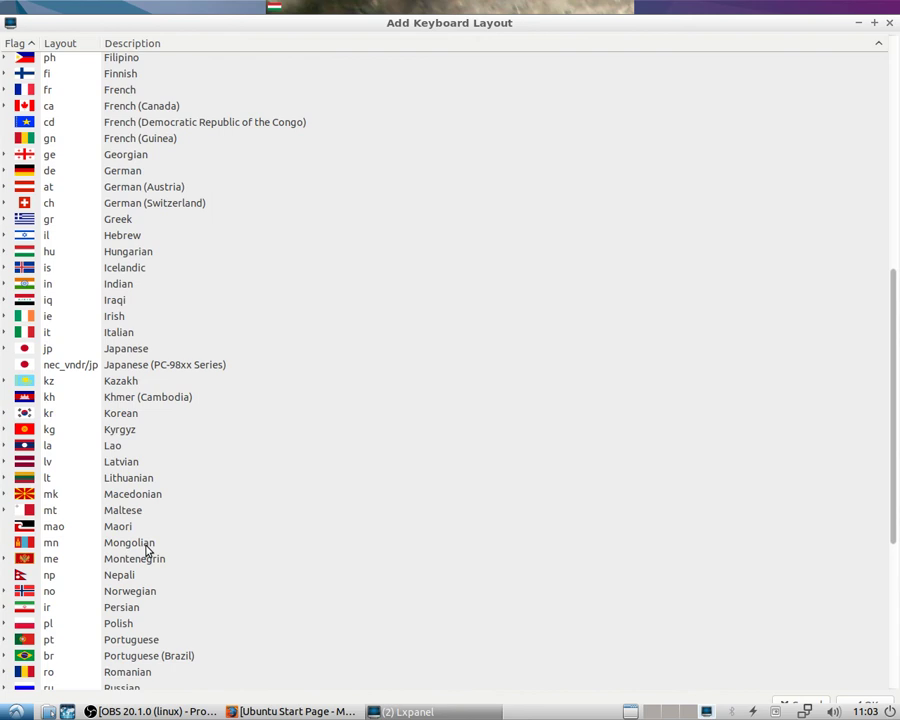
scroll(756, 180, up, 2)
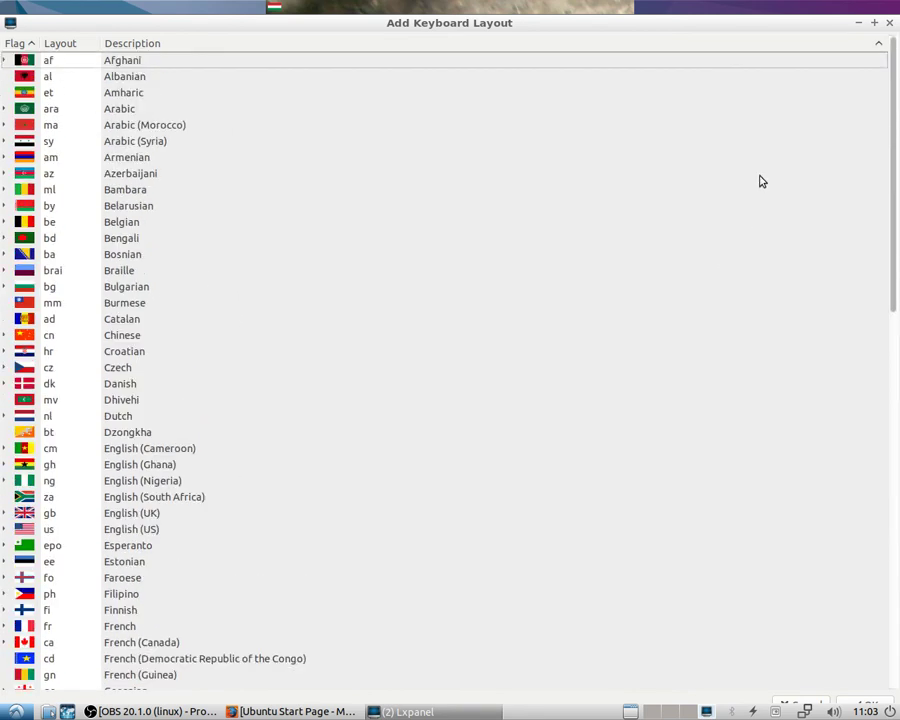
click(890, 22)
click(681, 22)
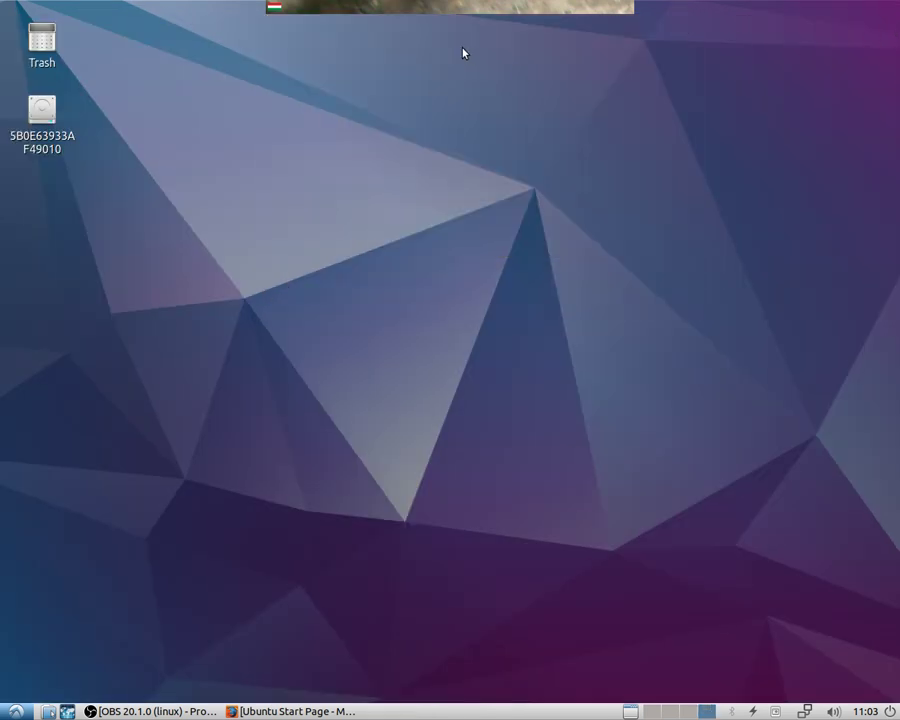
- Add the CPUFreq frontend plugin to the top panel and close the panel preferences
right_click(430, 6)
click(469, 11)
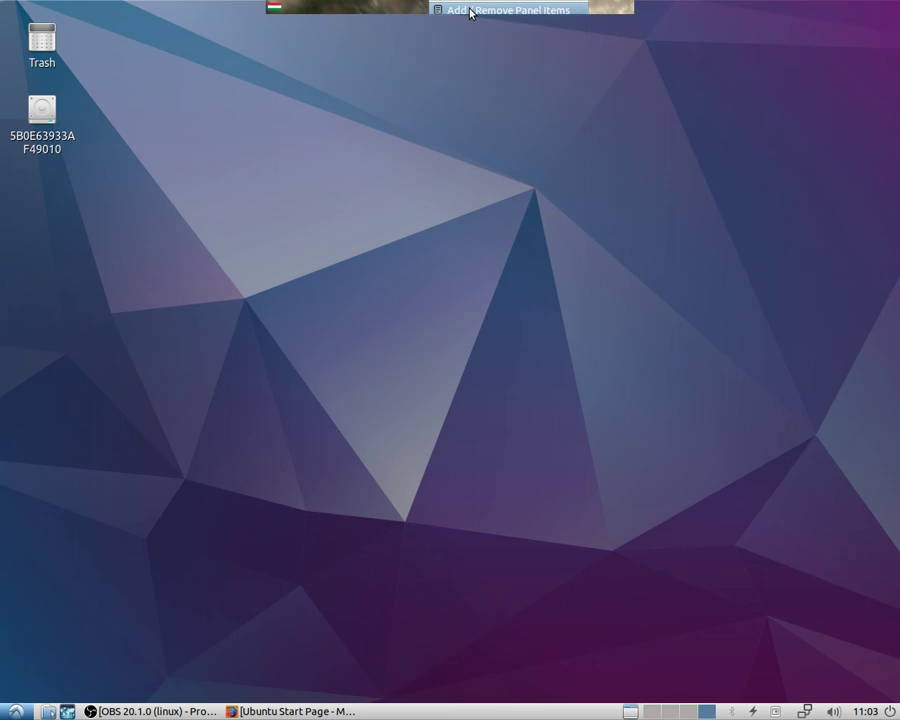
click(565, 289)
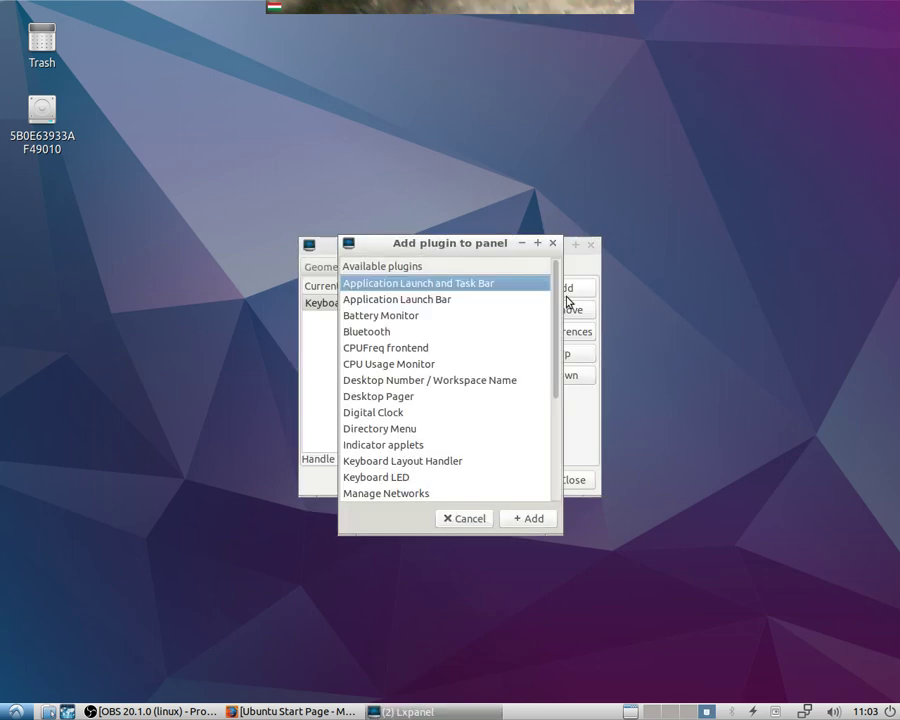
click(427, 349)
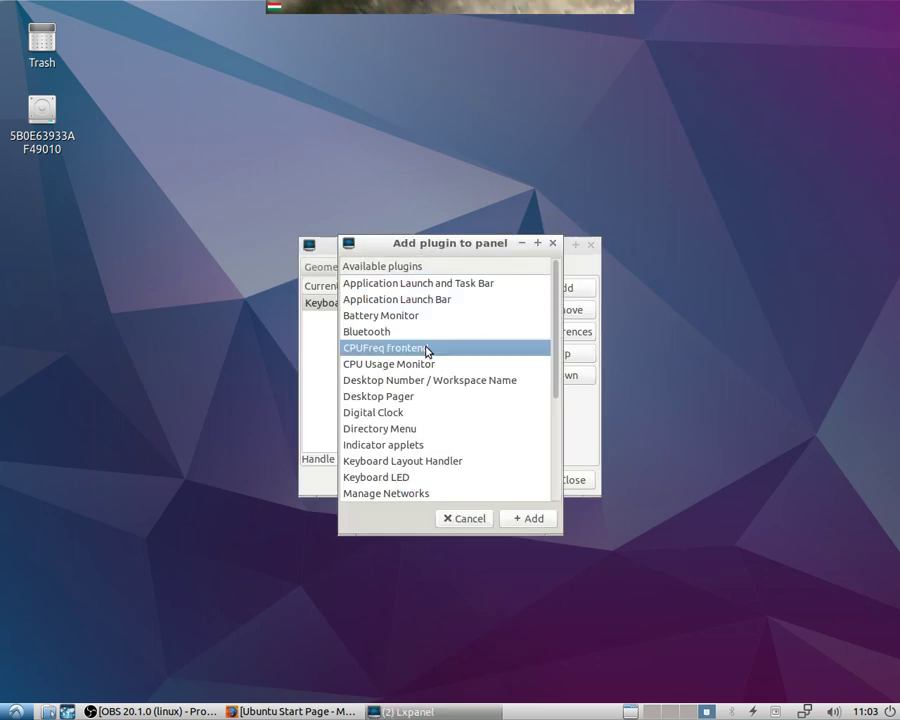
click(532, 518)
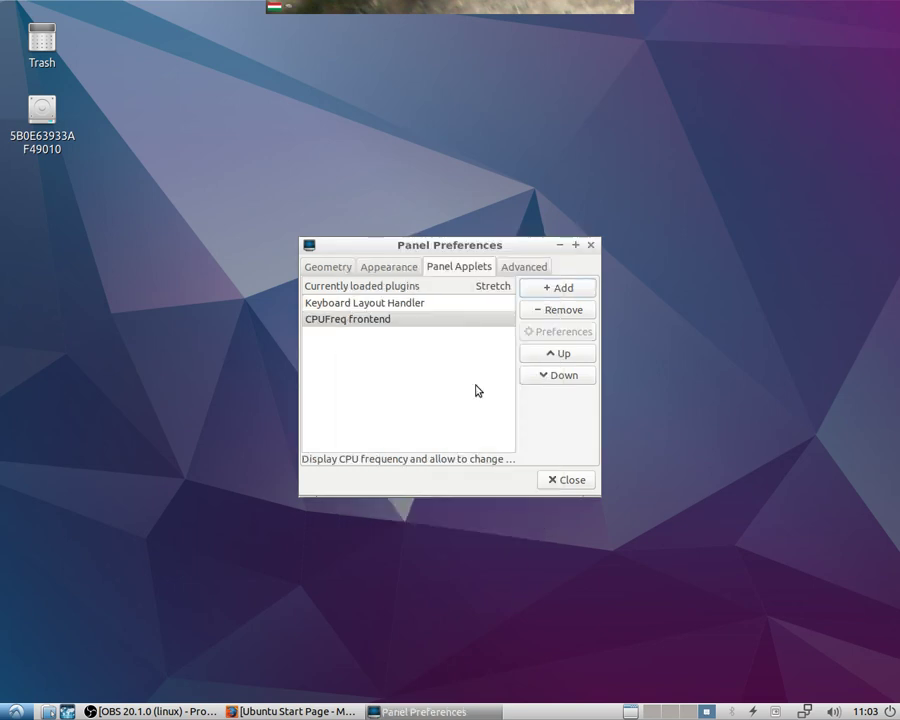
click(565, 480)
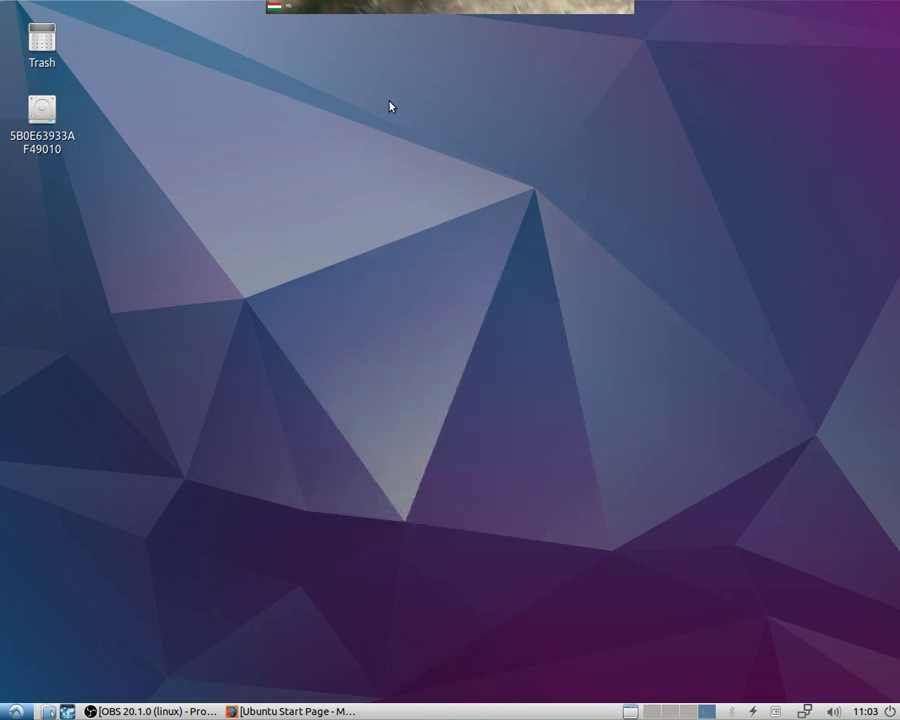
- Add the CPU Usage Monitor plugin to the top panel
right_click(343, 10)
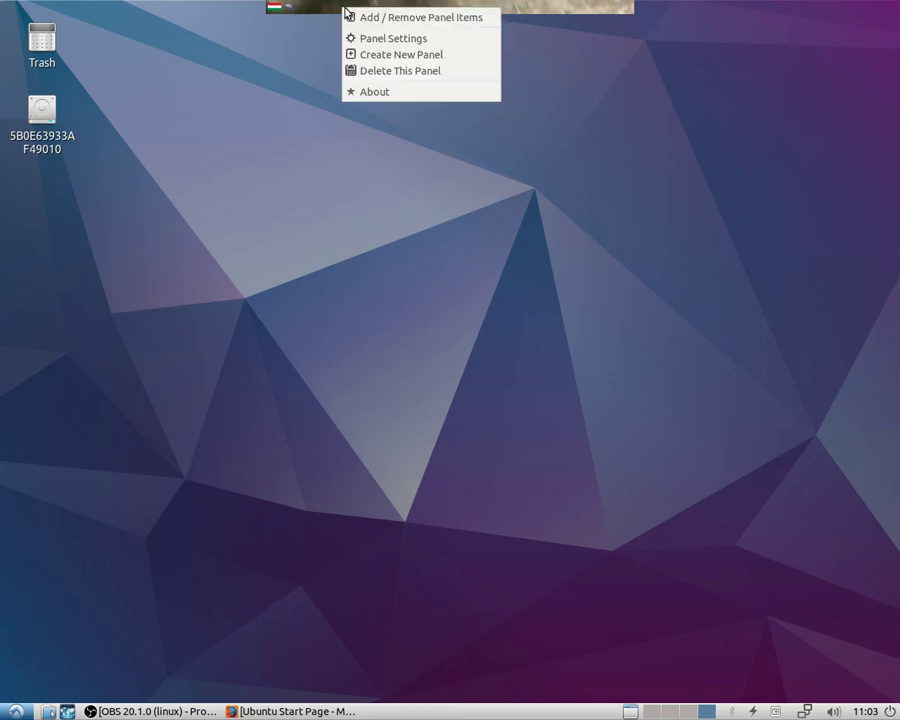
click(461, 20)
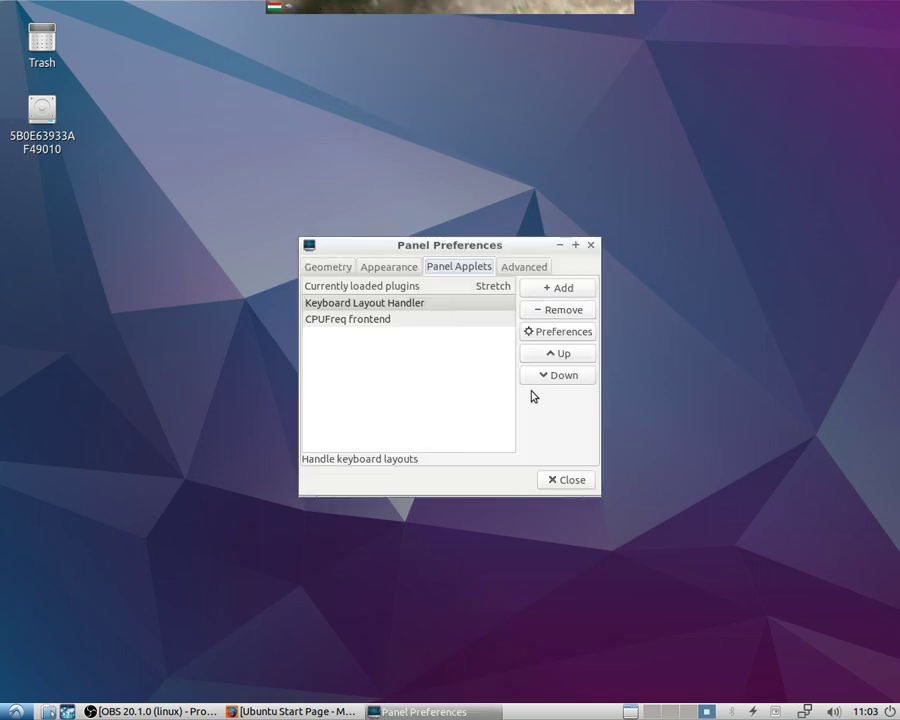
click(568, 292)
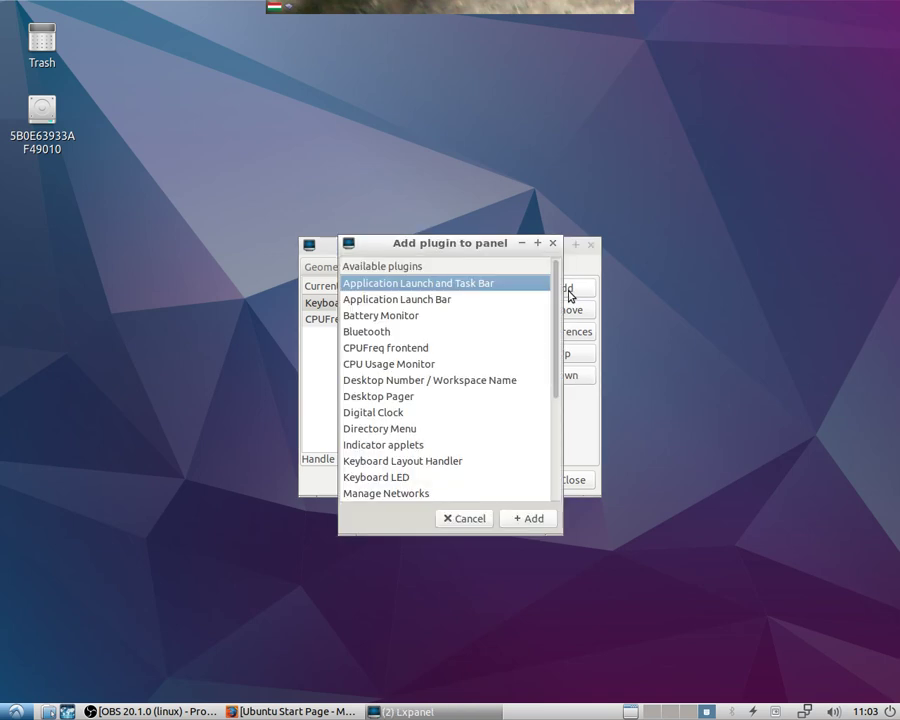
click(424, 366)
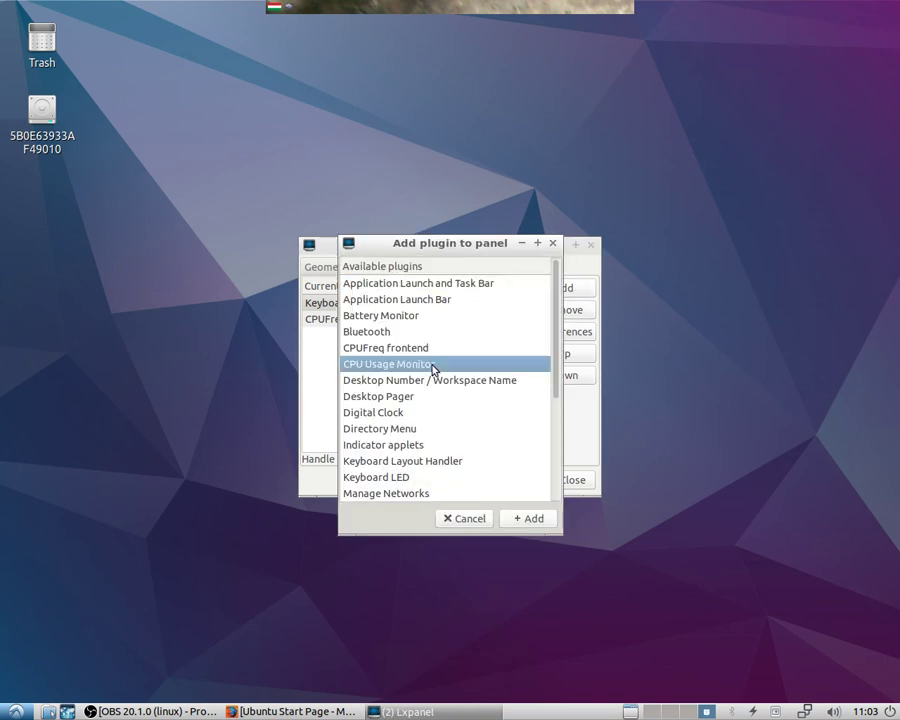
click(527, 515)
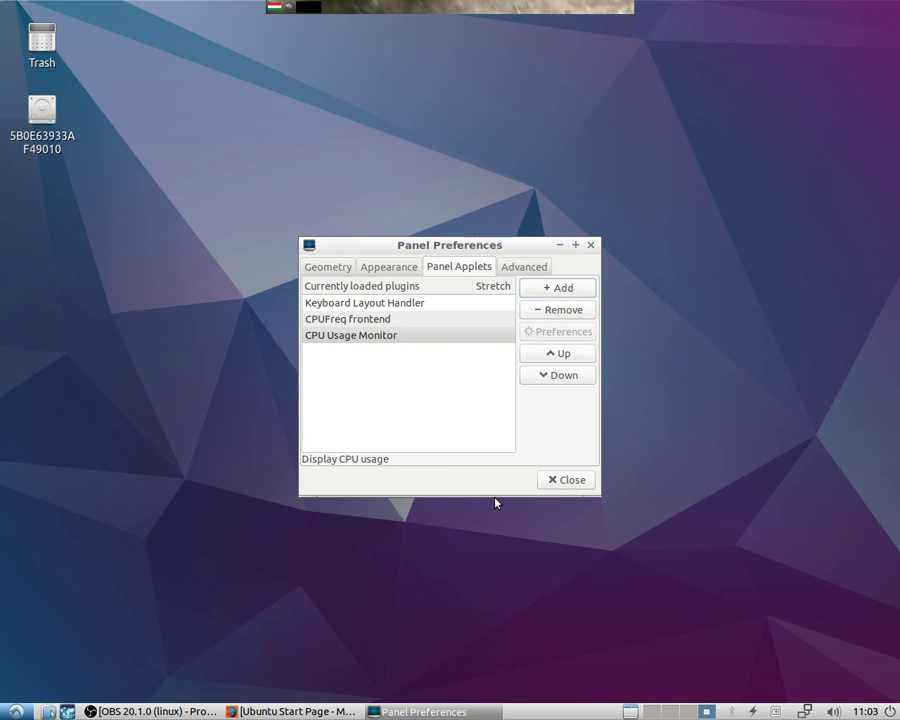
- Check the CPU Usage Monitor applet's options and review the top panel's appearance, geometry and applet preferences
right_click(321, 9)
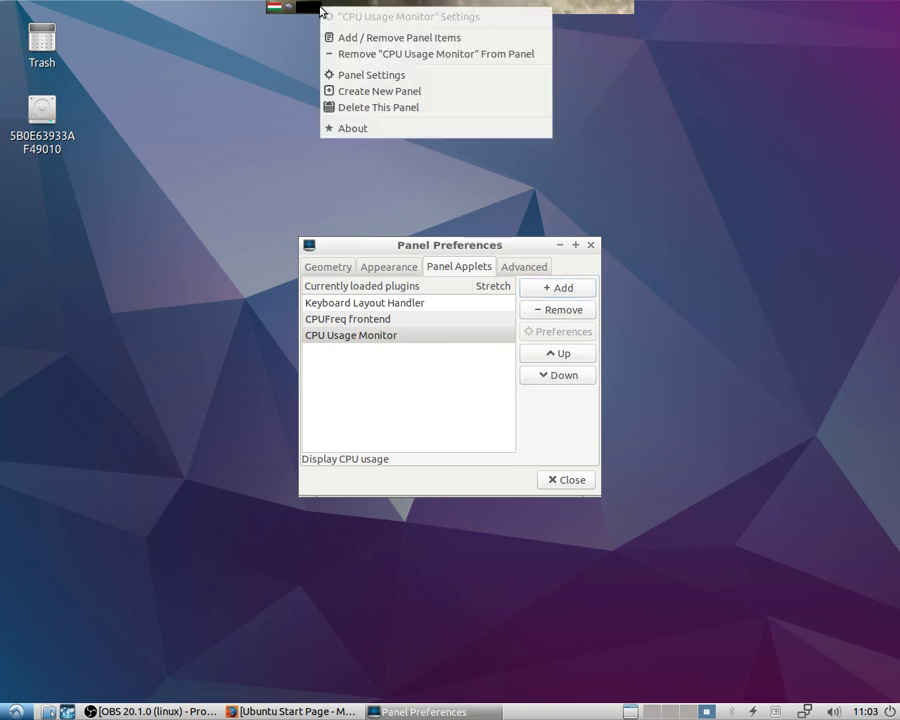
right_click(510, 7)
right_click(539, 10)
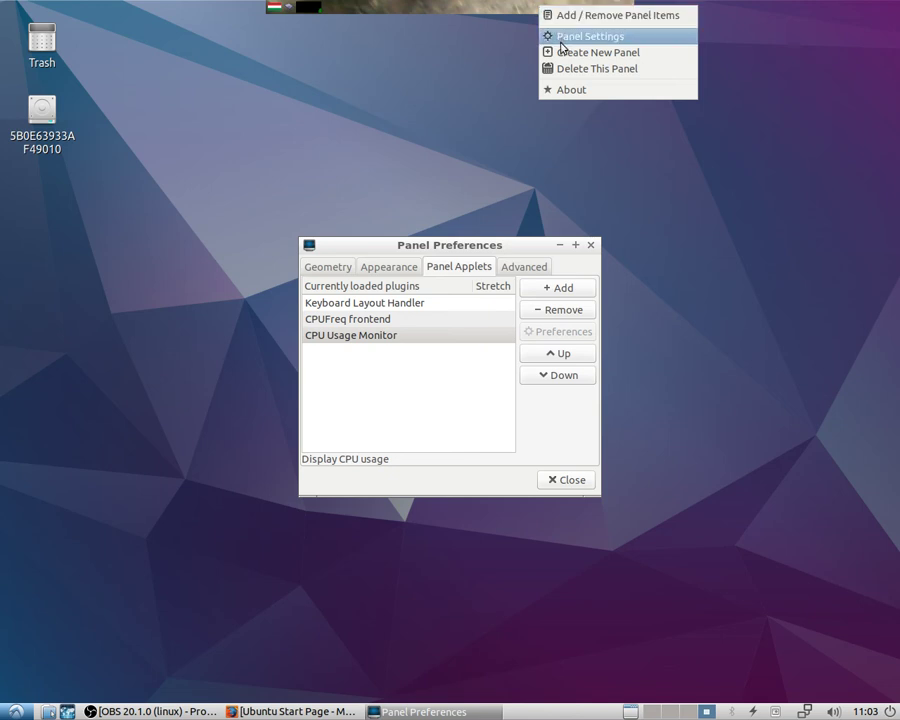
click(410, 268)
click(410, 272)
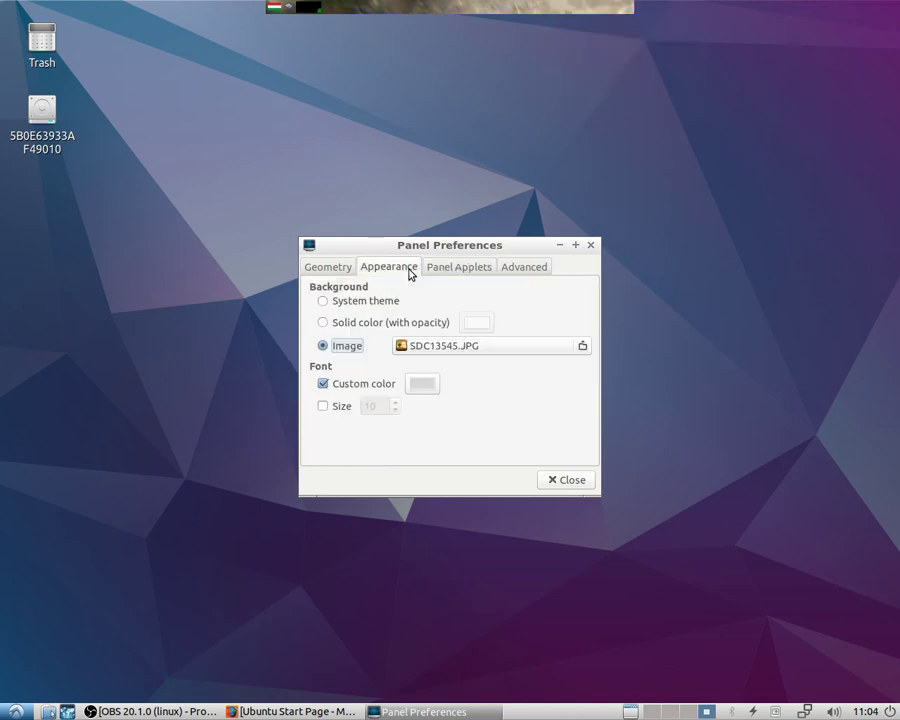
click(326, 270)
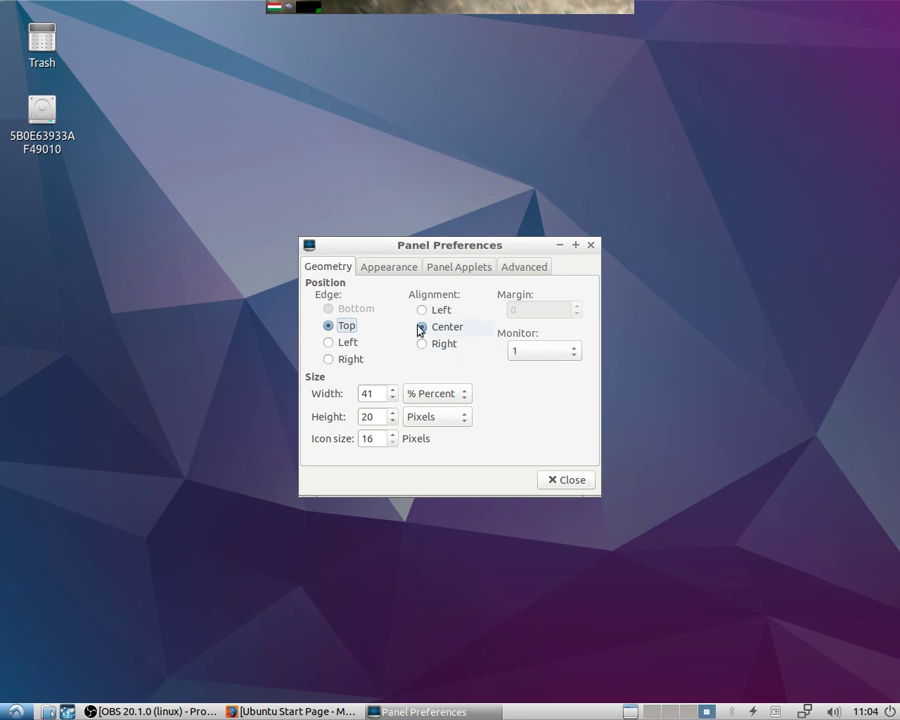
click(386, 267)
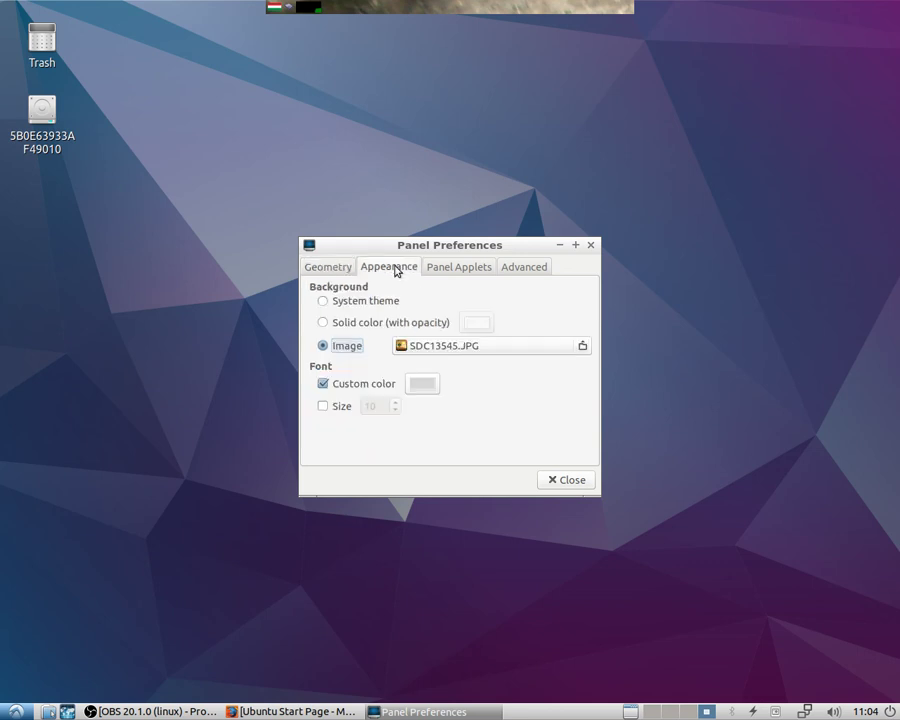
click(461, 268)
- Make the top panel minimize when not in use, and turn off its reserved space and dock treatment
click(530, 268)
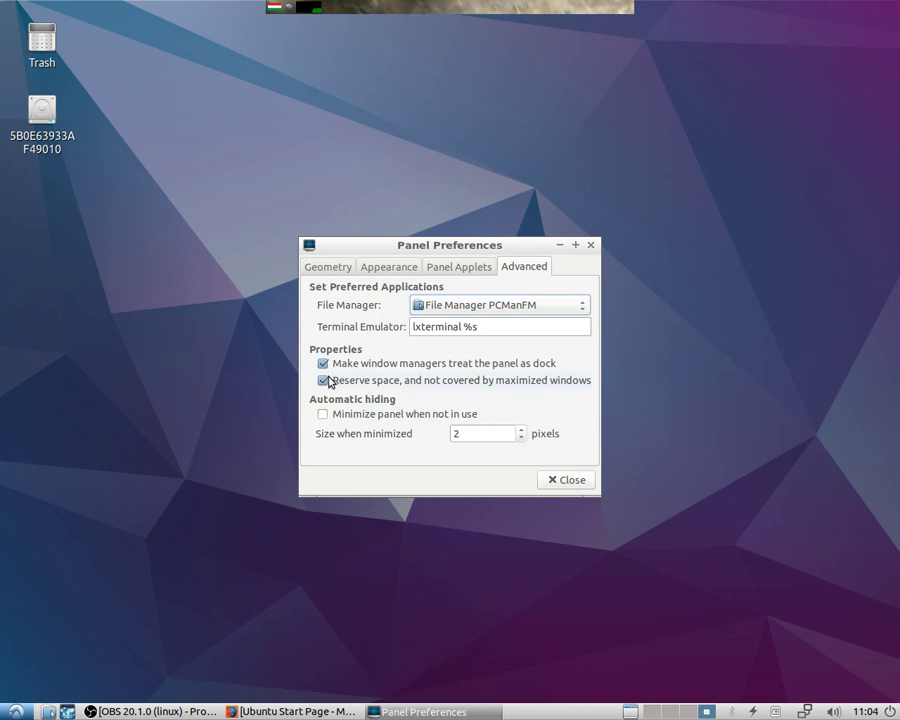
click(323, 414)
click(323, 380)
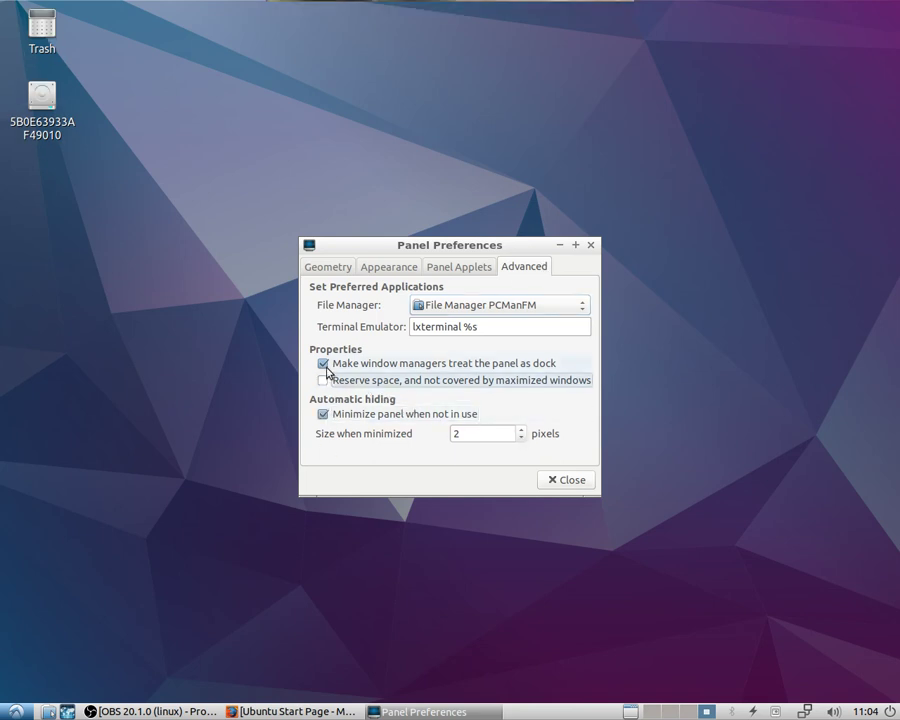
click(324, 365)
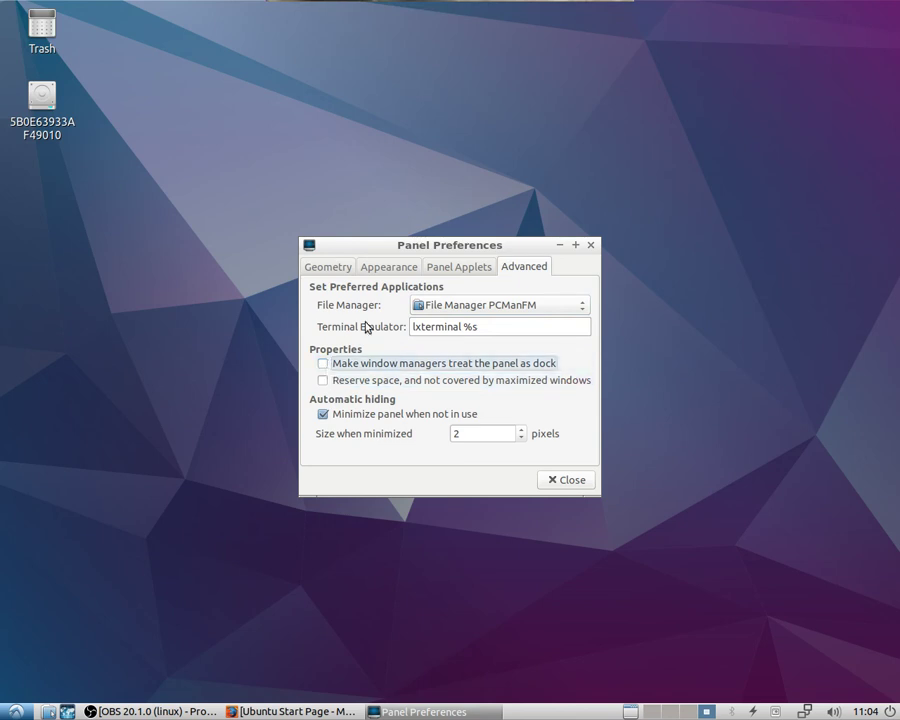
- Set the top panel's icon size to 25 pixels and close the panel preferences
click(461, 266)
click(380, 272)
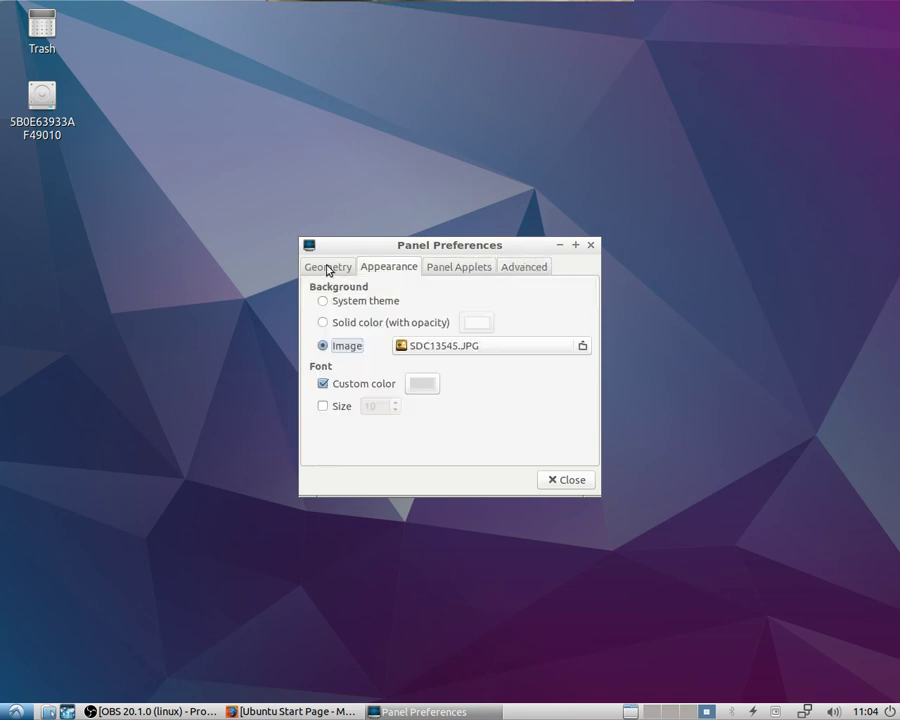
click(327, 267)
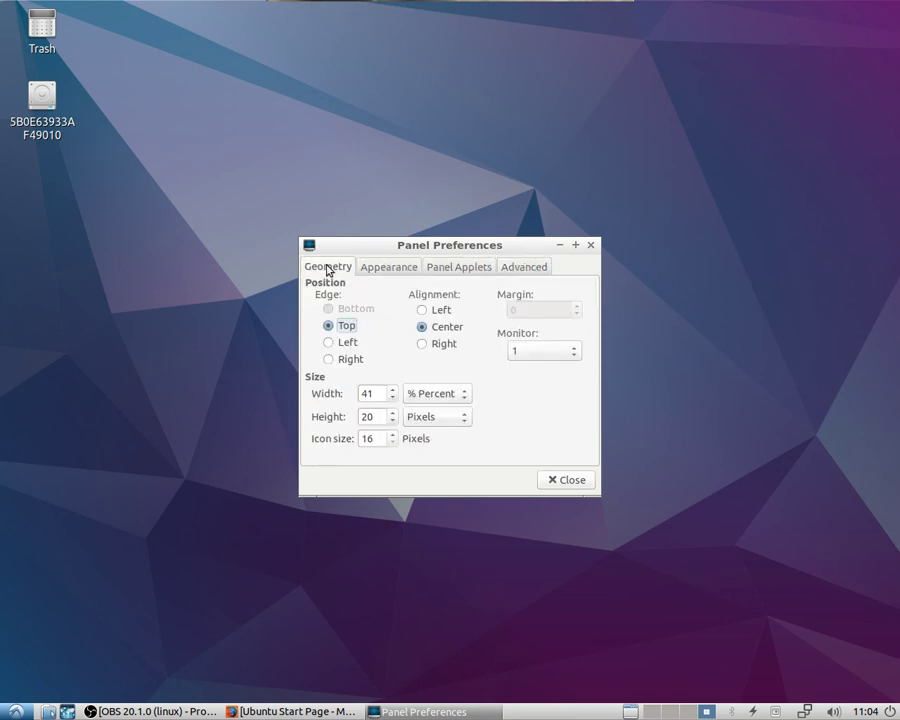
click(392, 434)
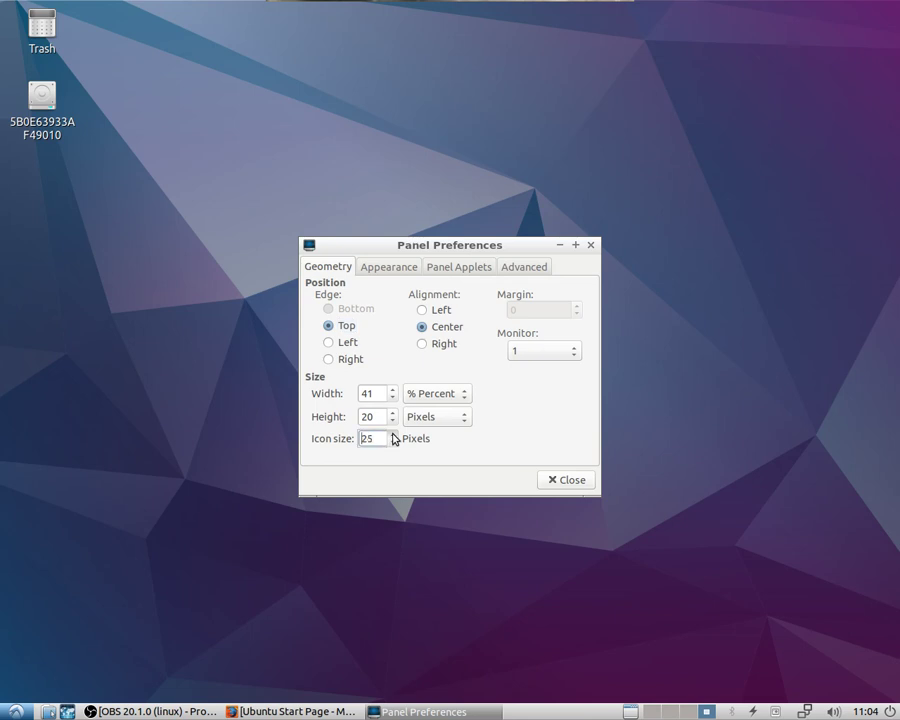
click(393, 442)
click(393, 442)
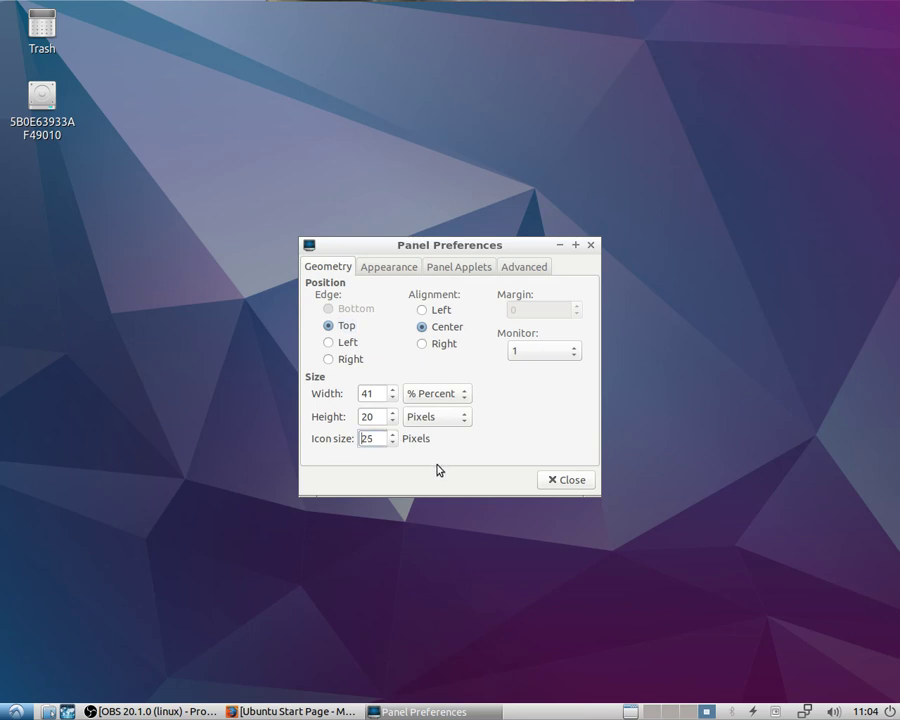
click(557, 480)
- Reopen the top panel's settings and raise its icon size to about 41 pixels
right_click(454, 6)
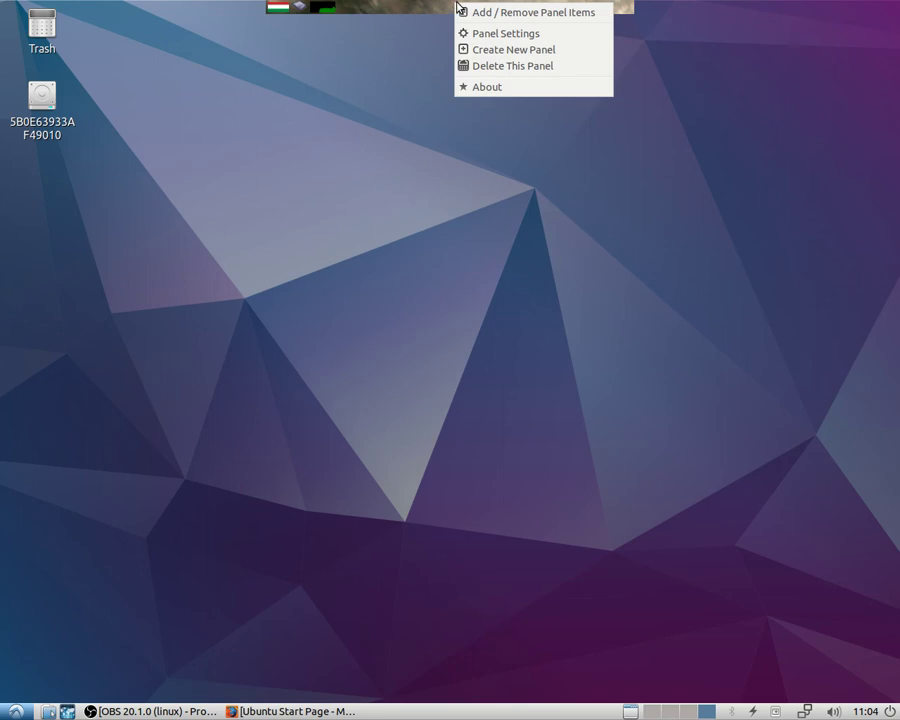
click(540, 40)
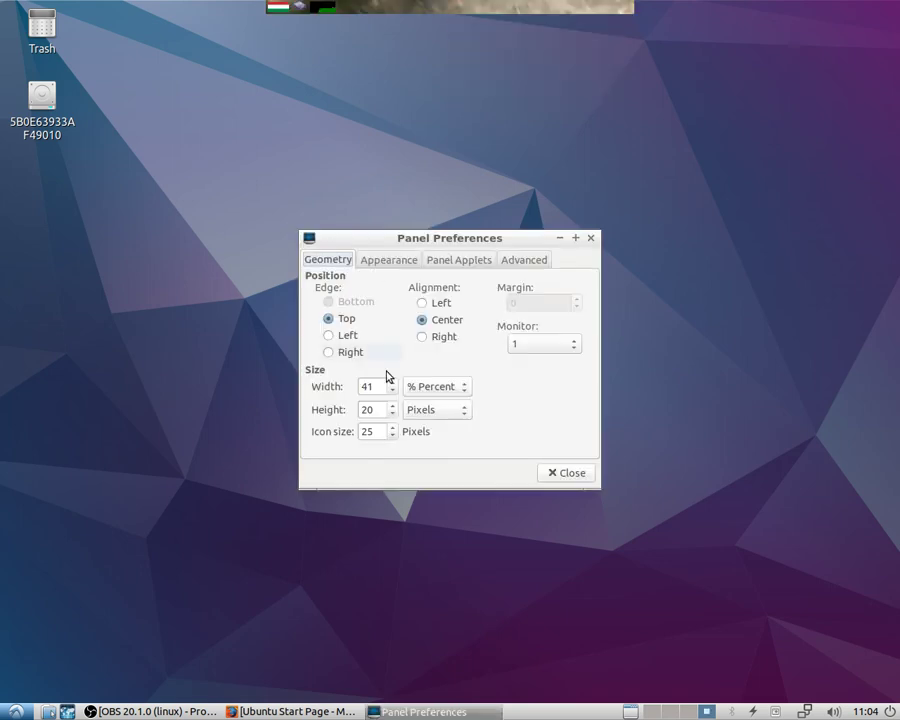
click(393, 428)
click(393, 428)
click(393, 428)
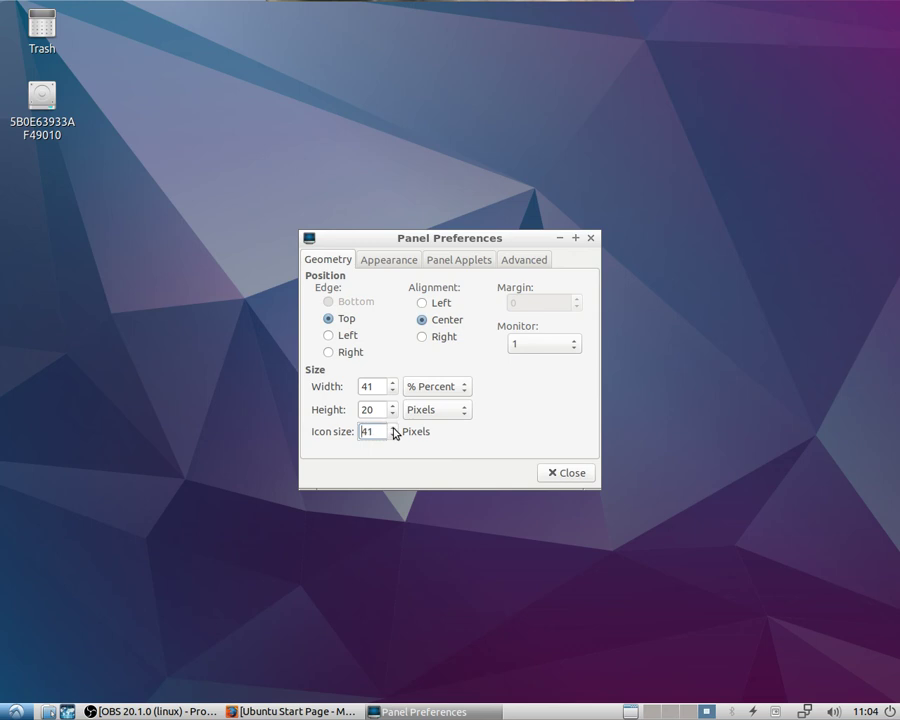
click(394, 437)
click(394, 437)
click(393, 436)
click(393, 436)
- Increase the top panel's height to suit the larger icons and close the panel preferences
click(394, 406)
click(394, 406)
click(394, 406)
click(394, 406)
click(562, 475)
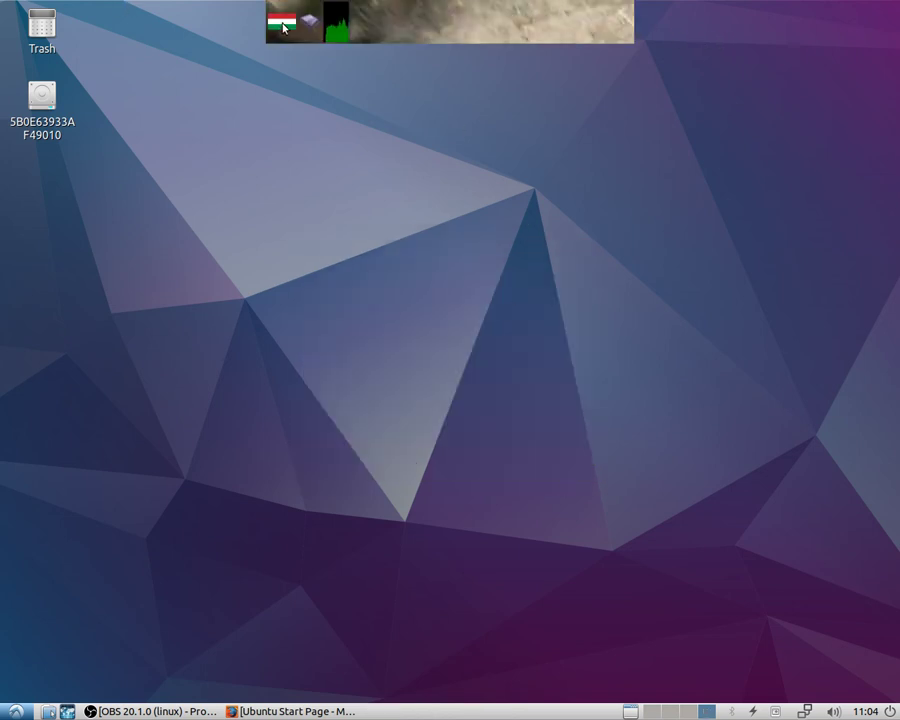
- Delete the custom top panel from the desktop and accept the deletion
right_click(343, 35)
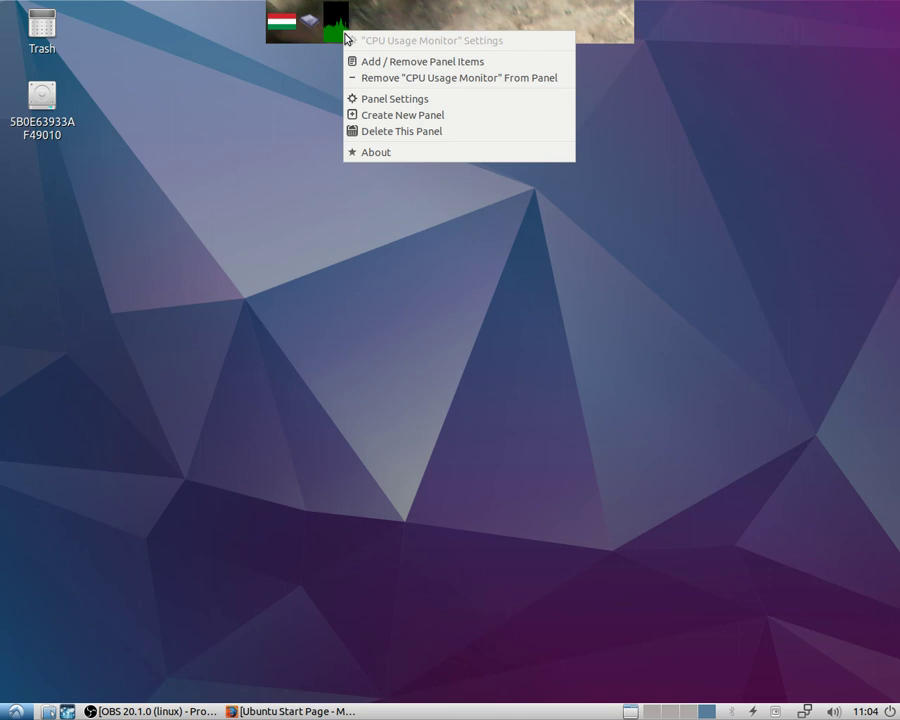
click(454, 26)
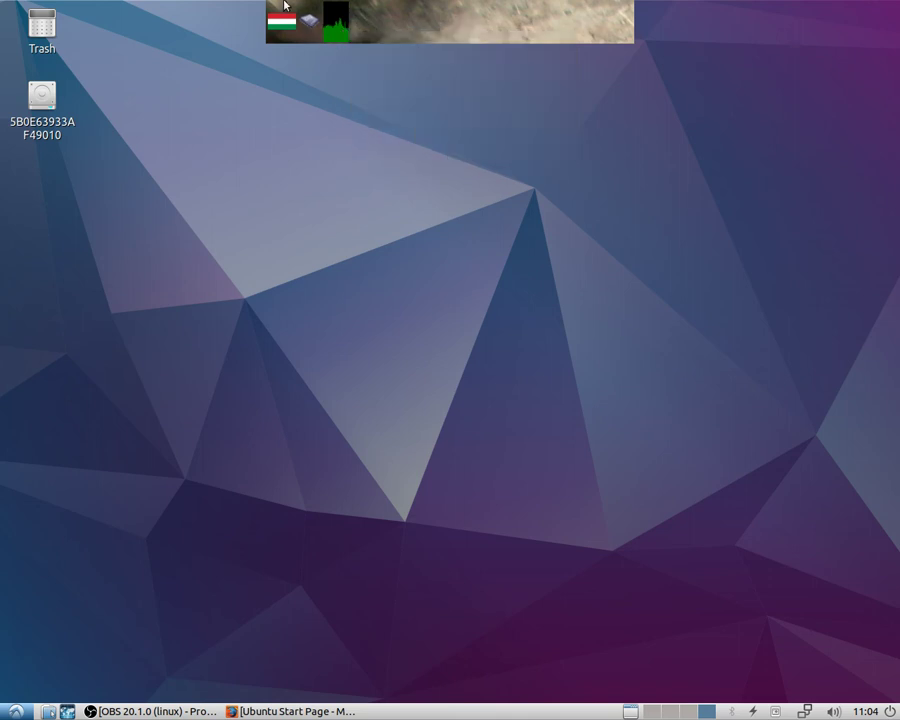
right_click(451, 15)
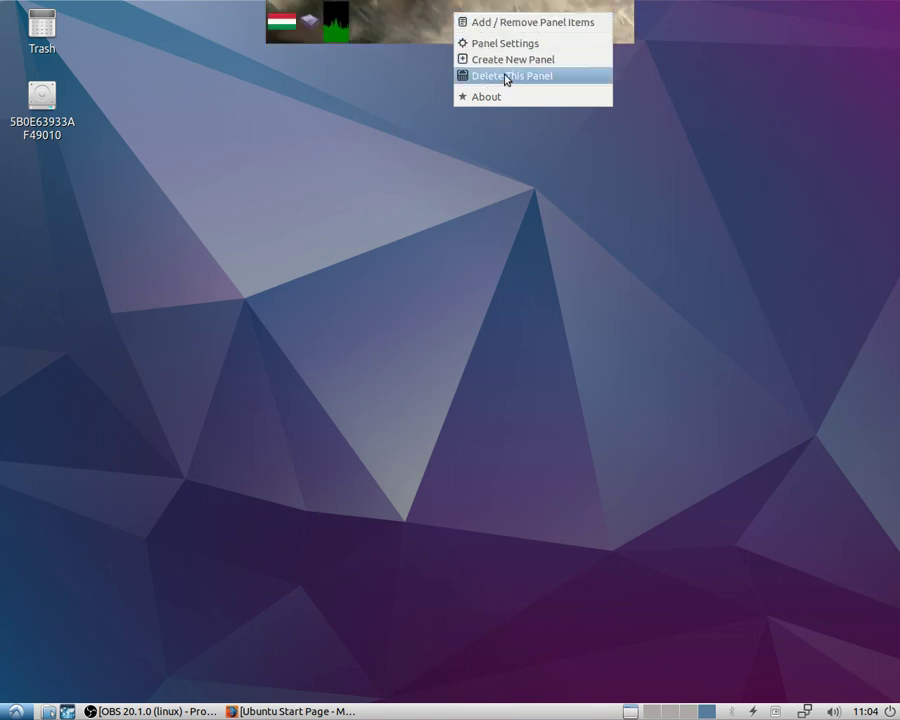
click(557, 76)
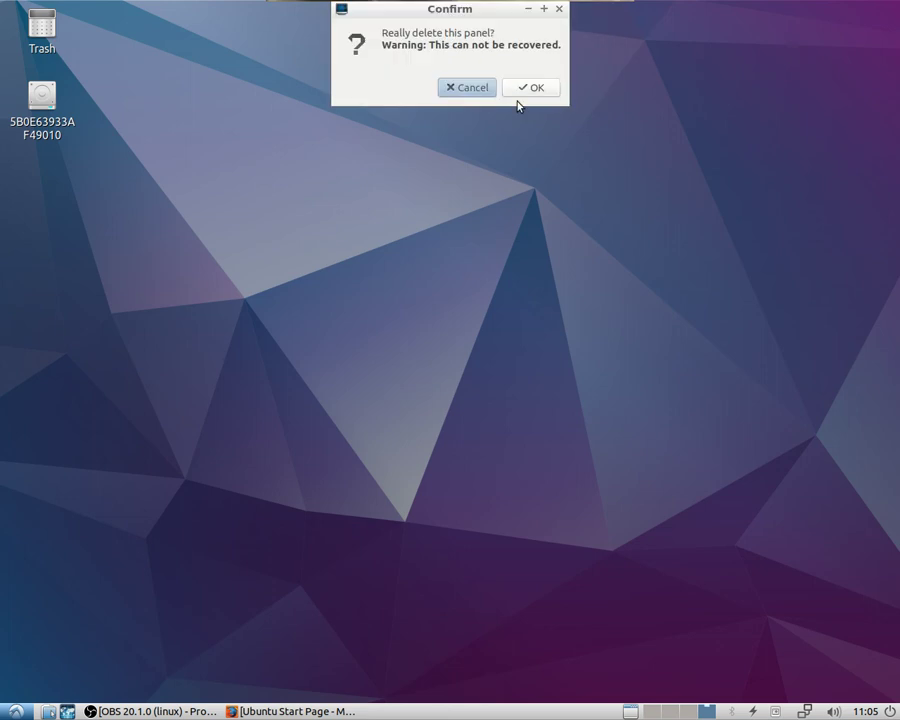
click(528, 88)
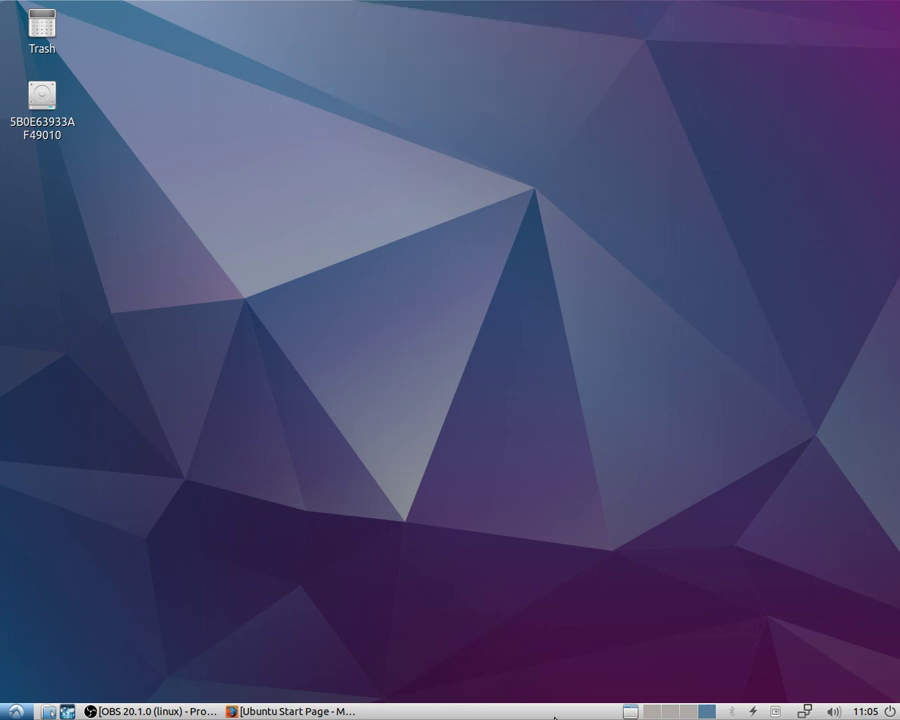
- Browse the Sound & Video, Accessories, System Tools and Preferences application categories, and open Customize Look and Feel
click(15, 711)
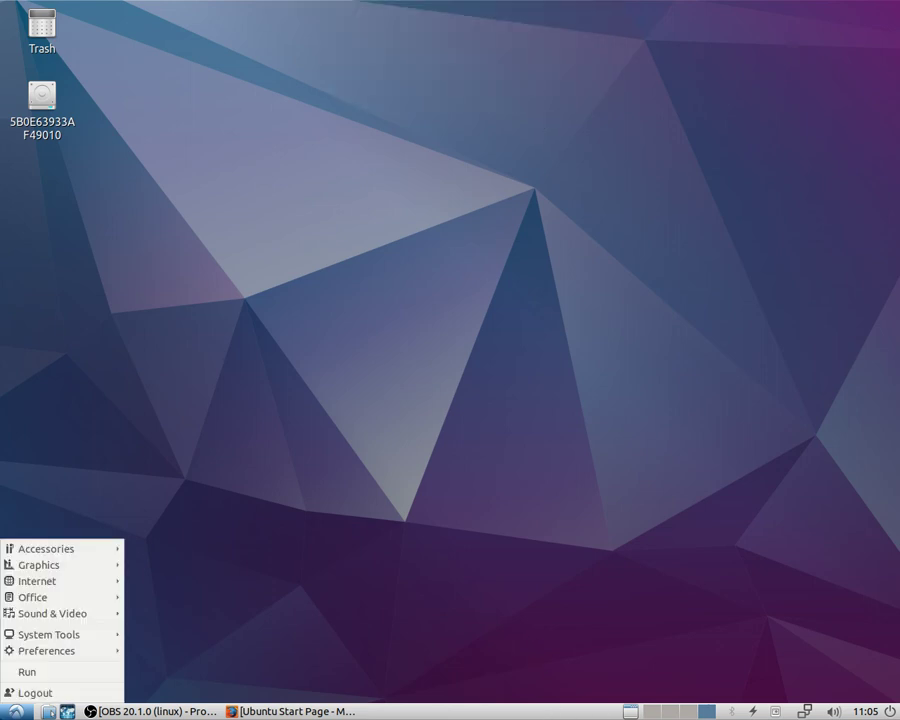
mouse_move(102, 614)
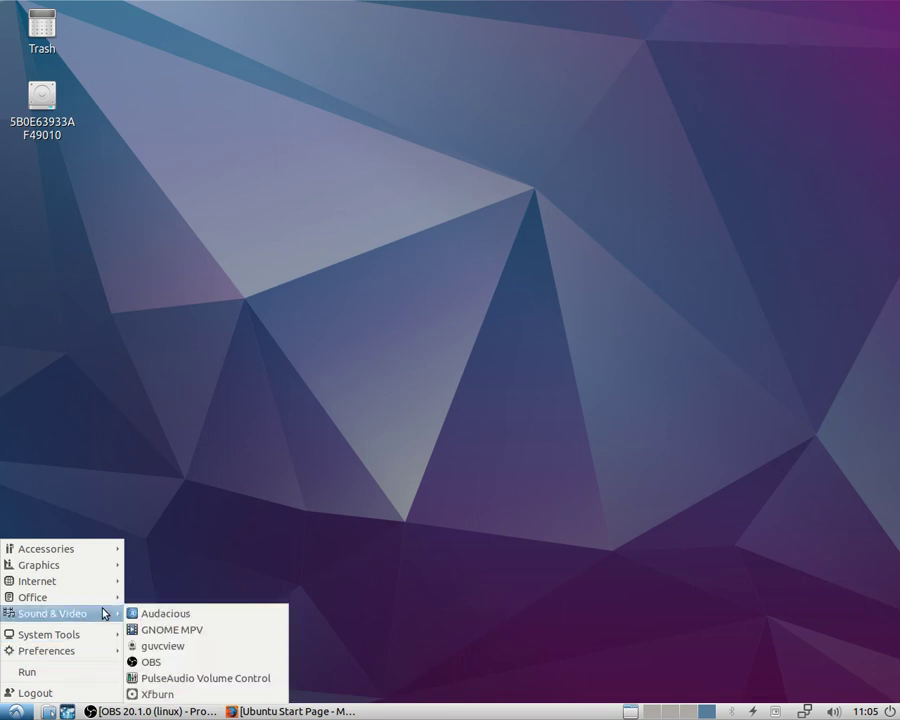
mouse_move(94, 552)
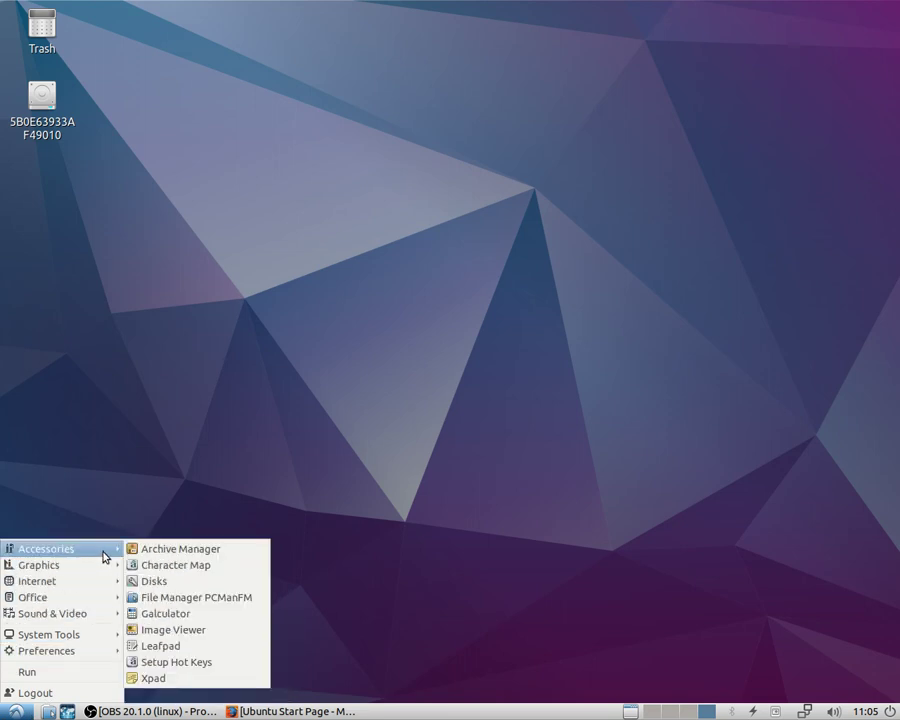
mouse_move(50, 614)
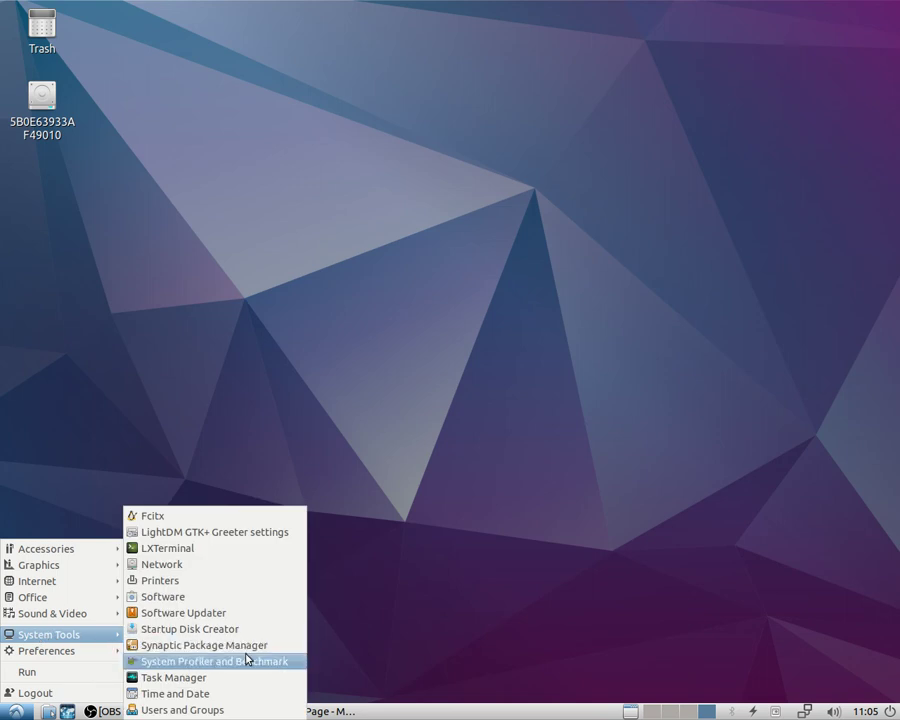
mouse_move(80, 655)
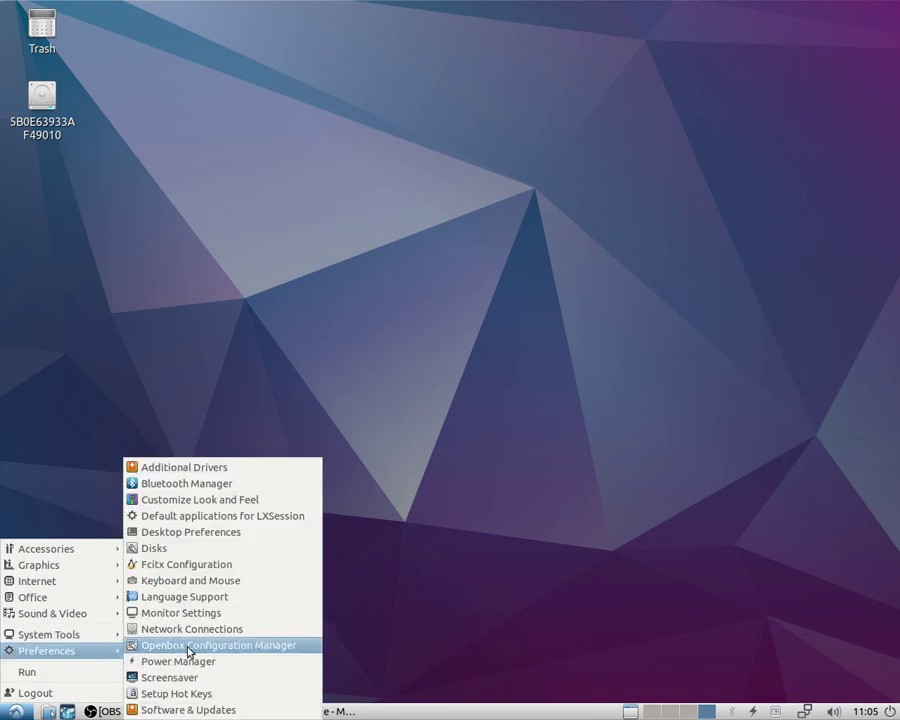
click(236, 502)
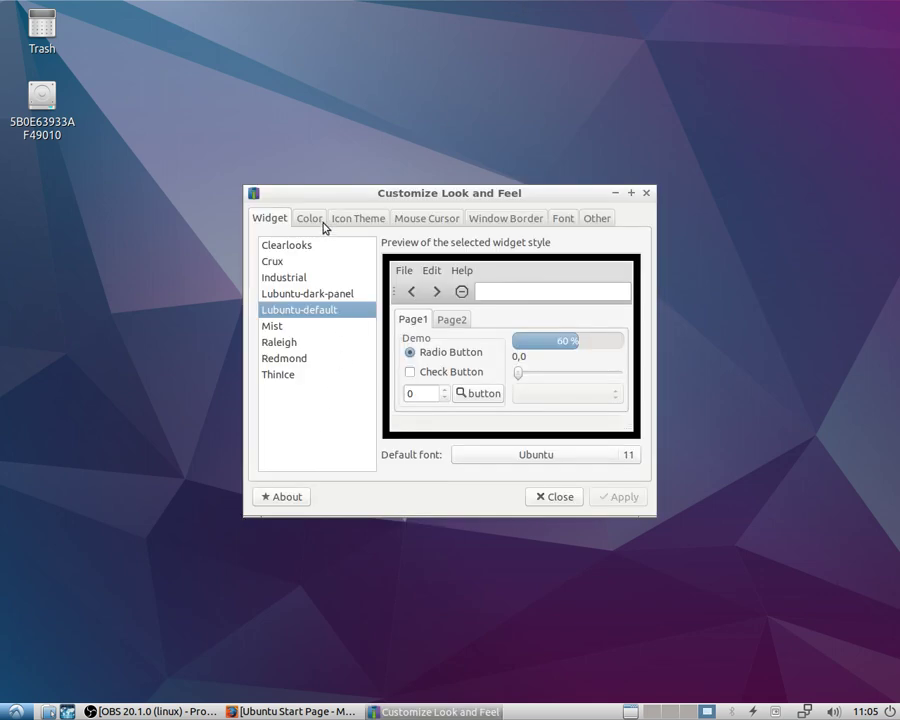
- Look at the color scheme options and preview the GNOME, Lubuntu (transitional) and Lubuntu-dark-panel icon themes, ending on Lubuntu
click(318, 221)
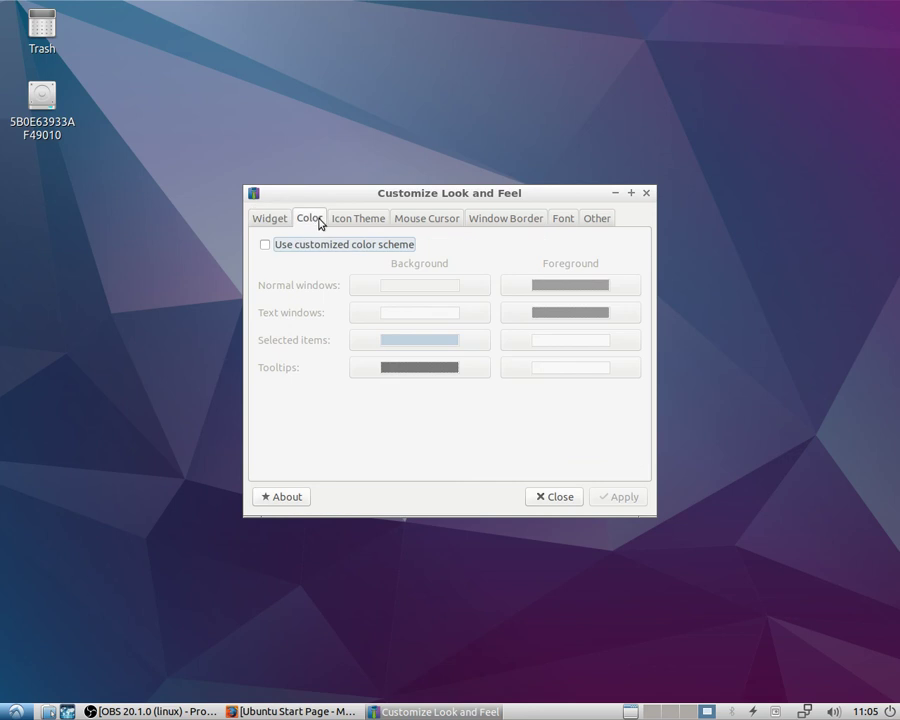
click(372, 221)
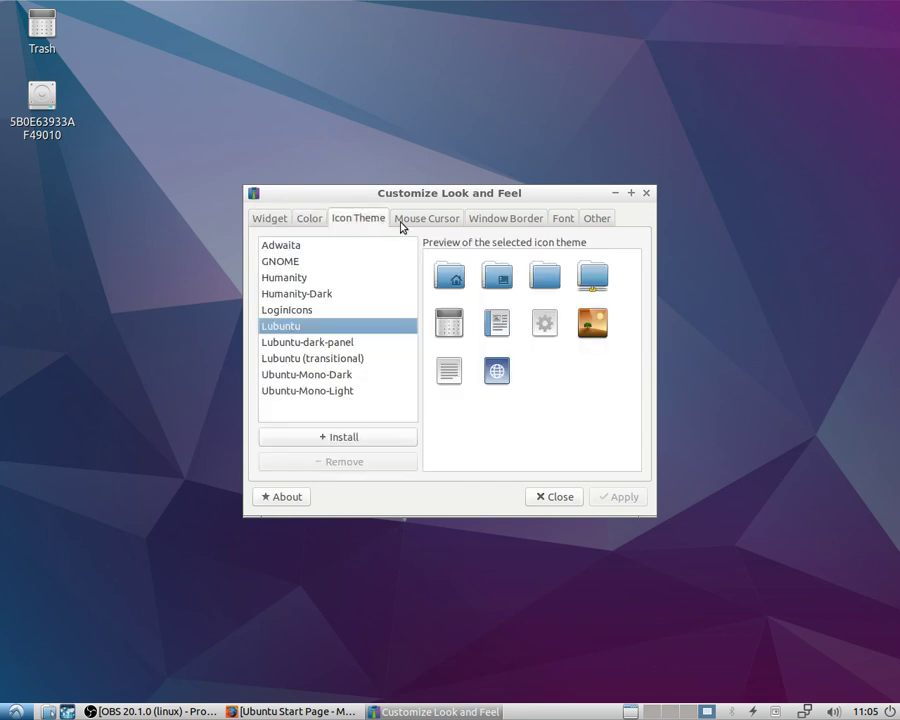
click(295, 262)
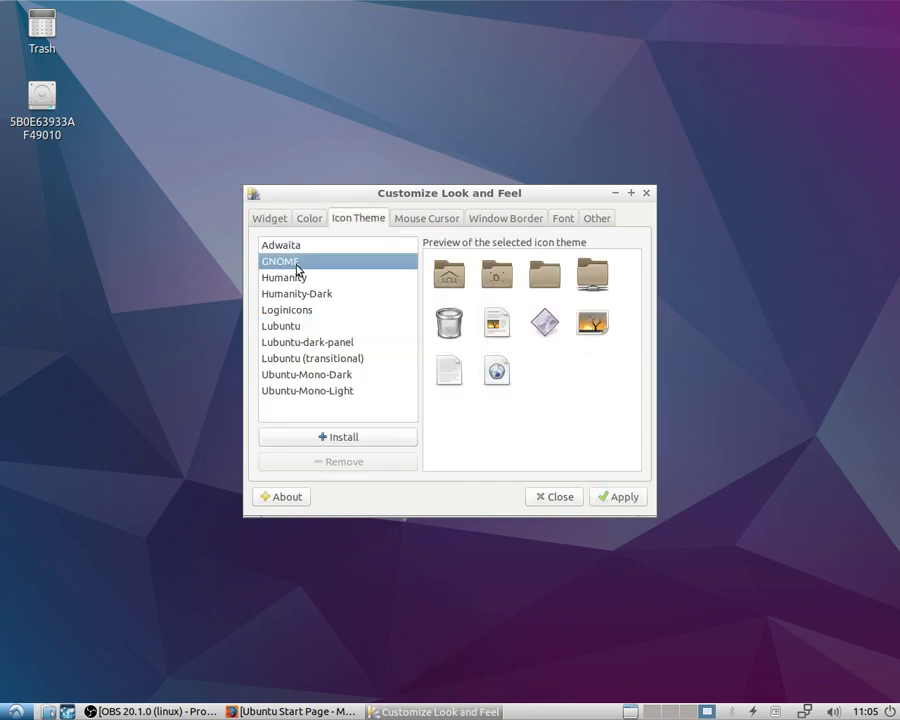
click(294, 327)
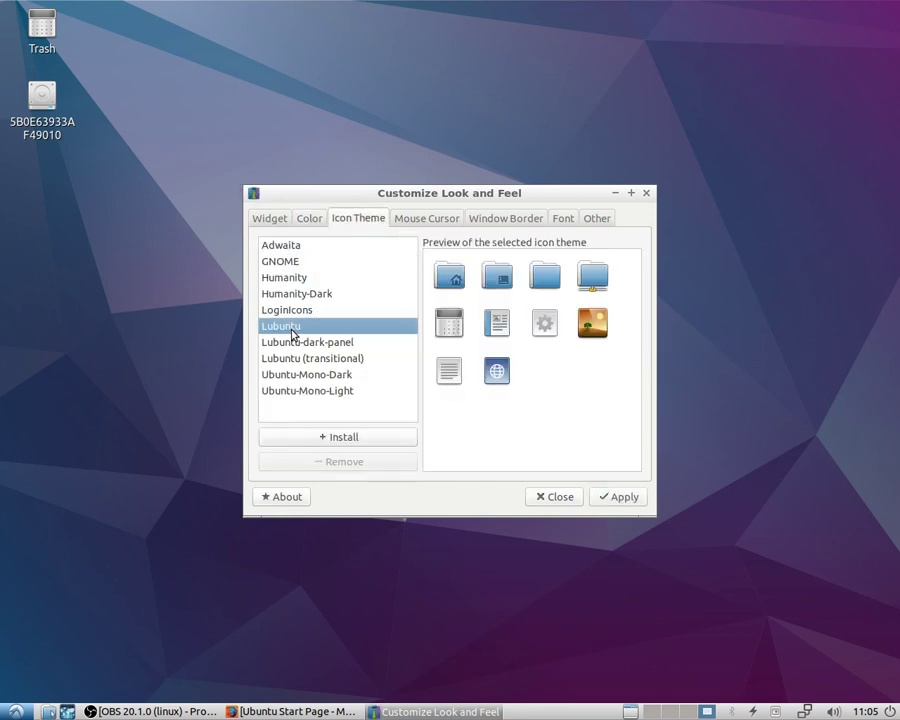
click(336, 360)
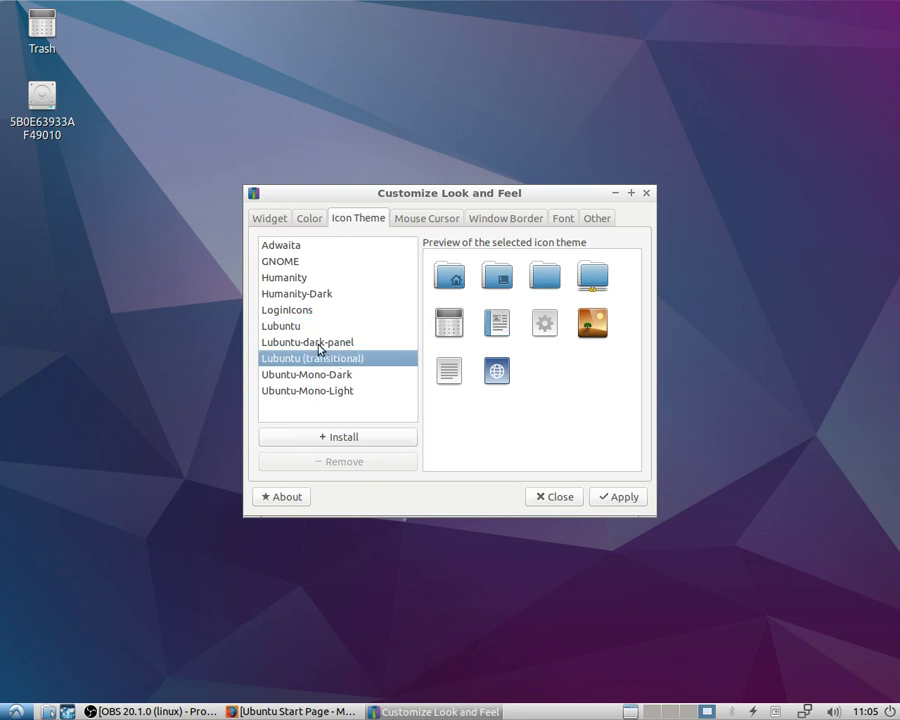
click(305, 342)
click(299, 328)
- View the mouse cursor themes, and open the theme installation file chooser and dismiss it without choosing a file
click(411, 220)
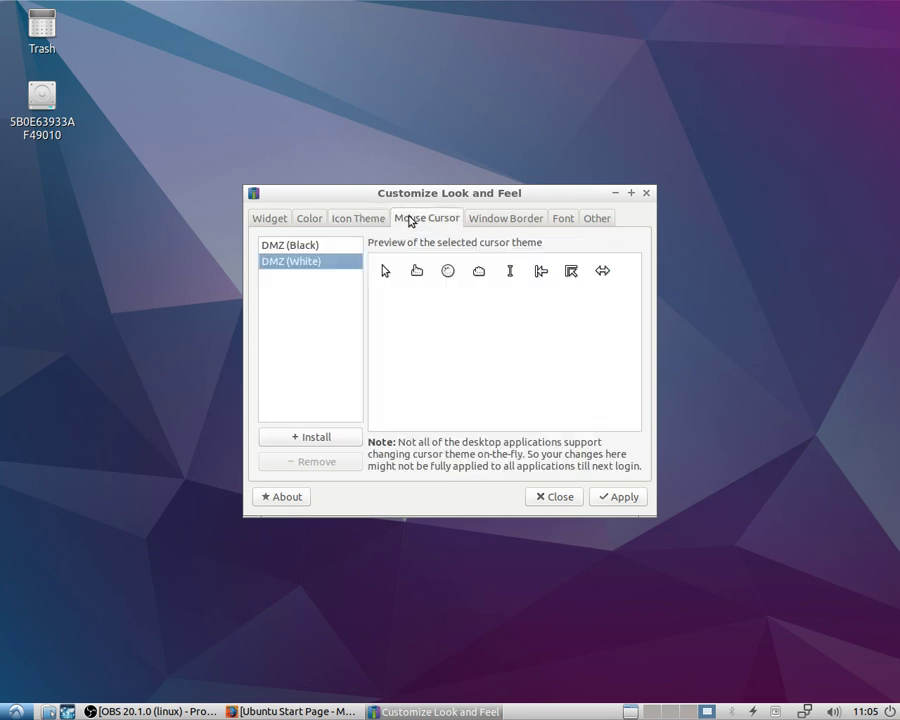
click(338, 438)
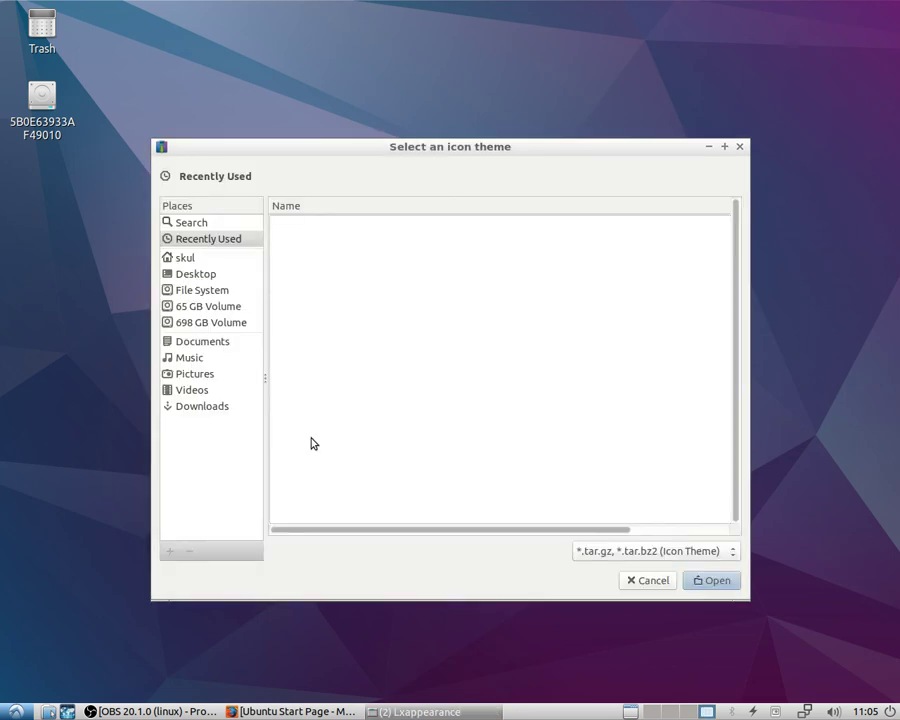
click(741, 147)
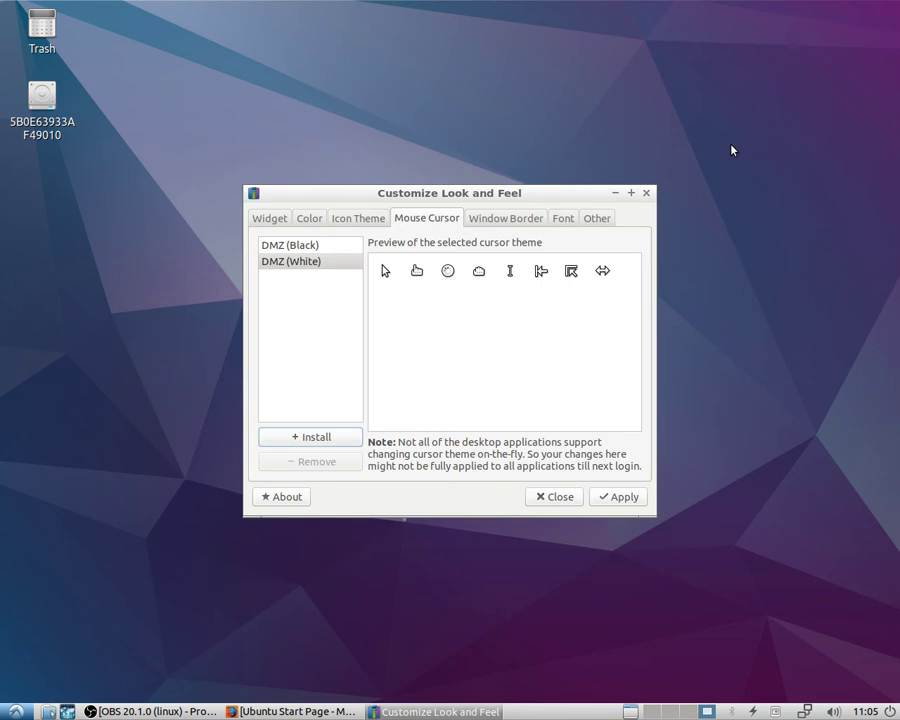
- Preview the Lubuntu-dark-panel window border theme and reselect Lubuntu-default
click(522, 219)
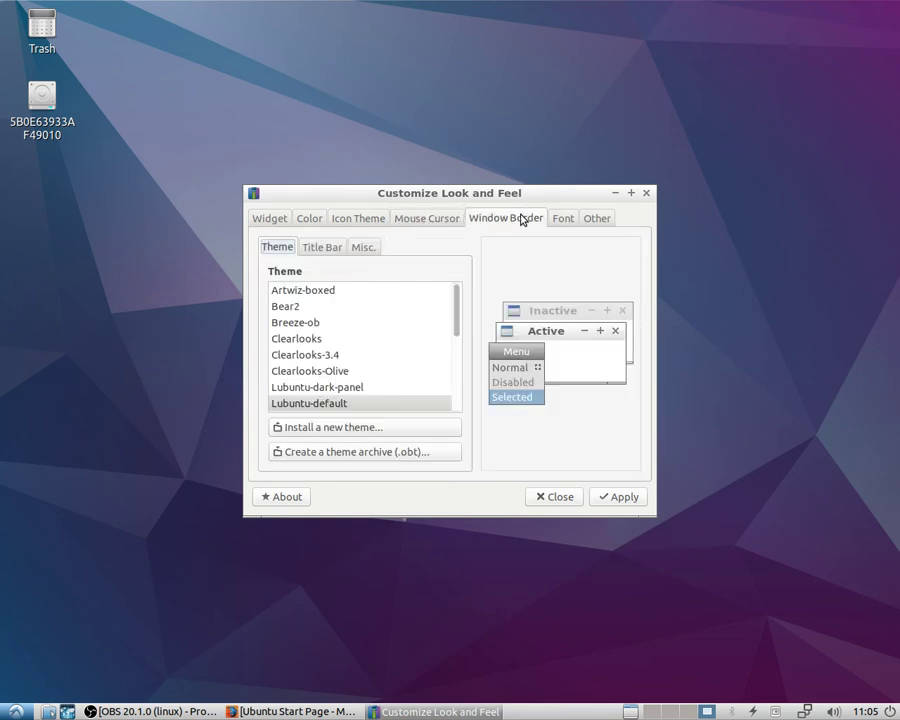
click(337, 389)
click(343, 404)
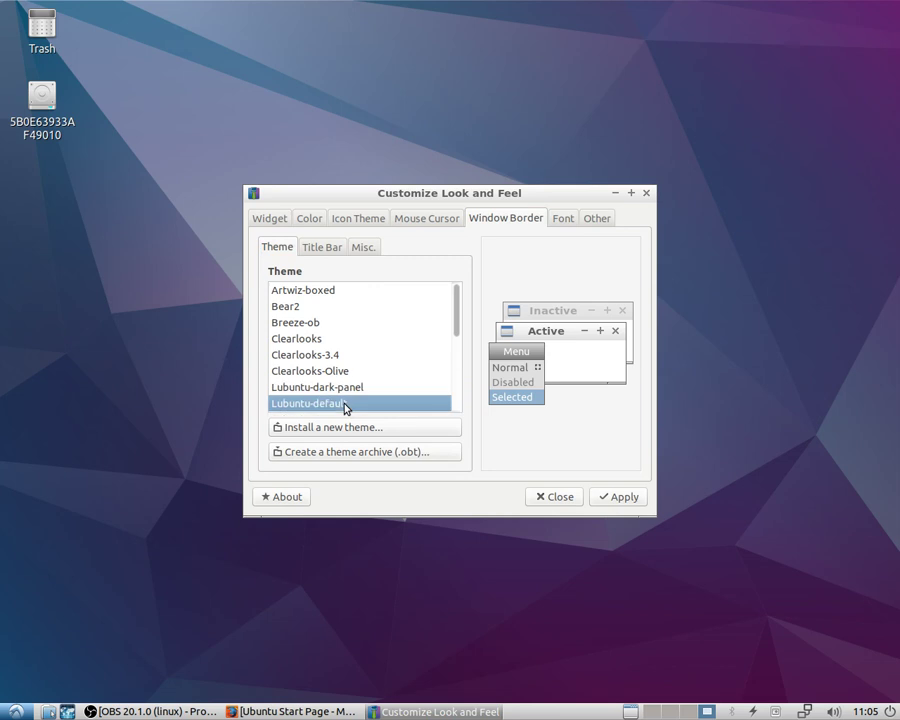
- Examine the font rendering settings, including the sub-pixel geometry choices, and view the toolbar, sound and accessibility options
click(564, 220)
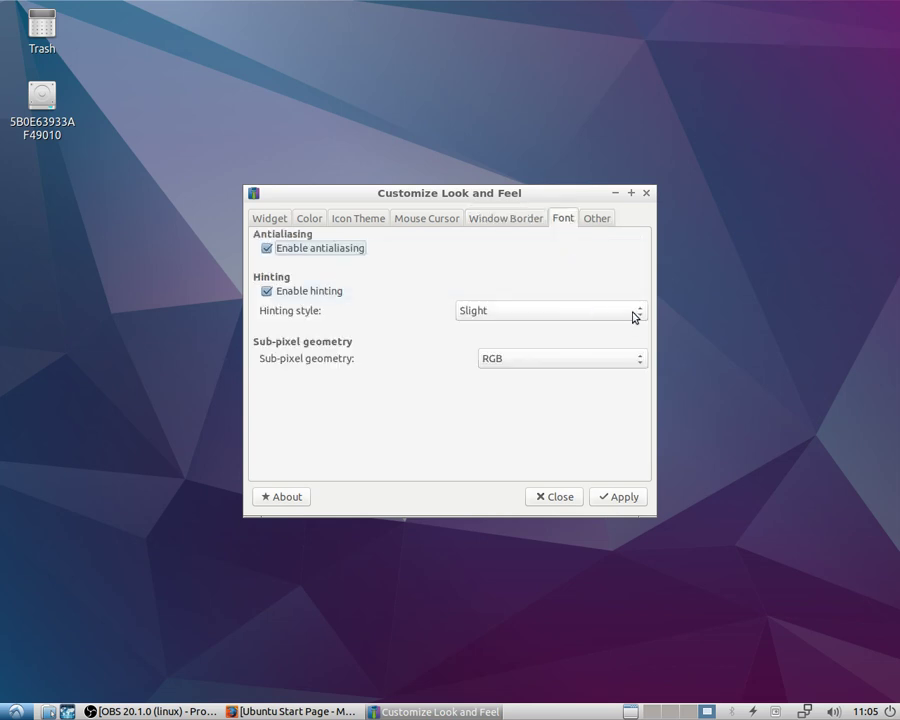
click(619, 361)
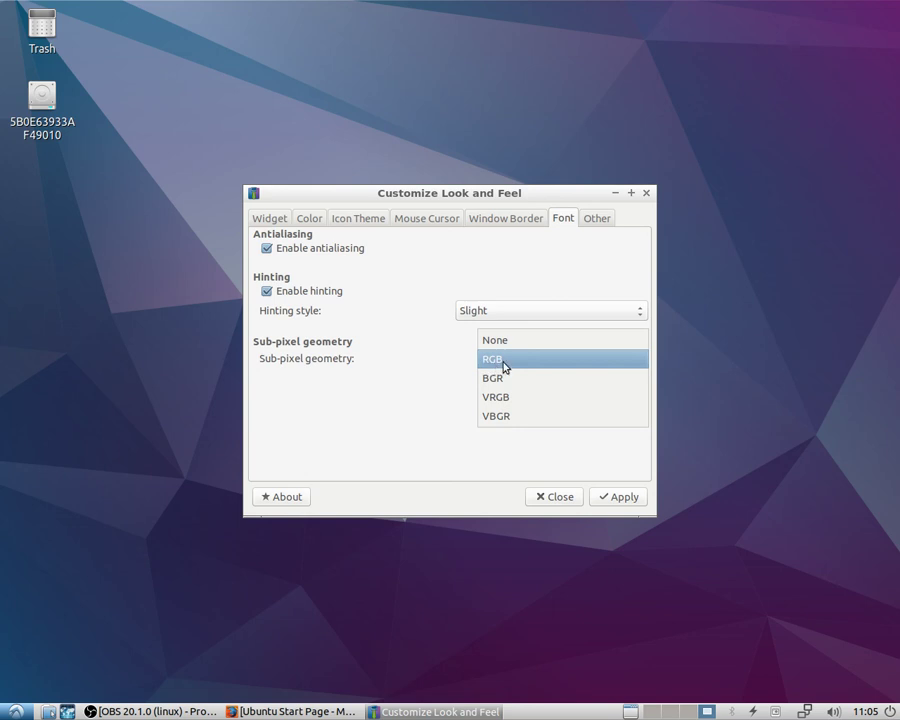
click(487, 278)
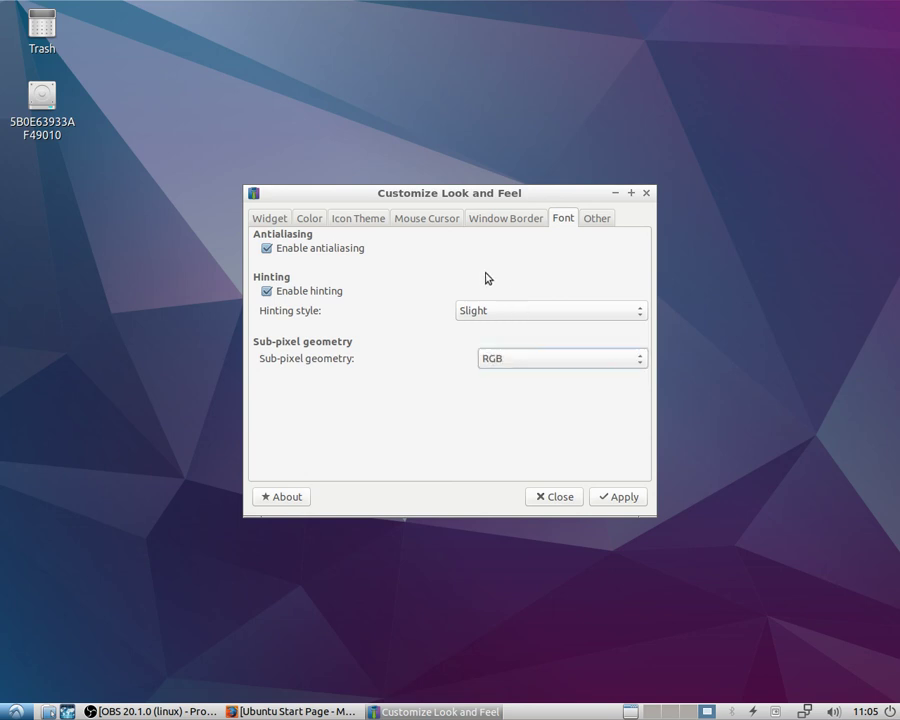
click(597, 218)
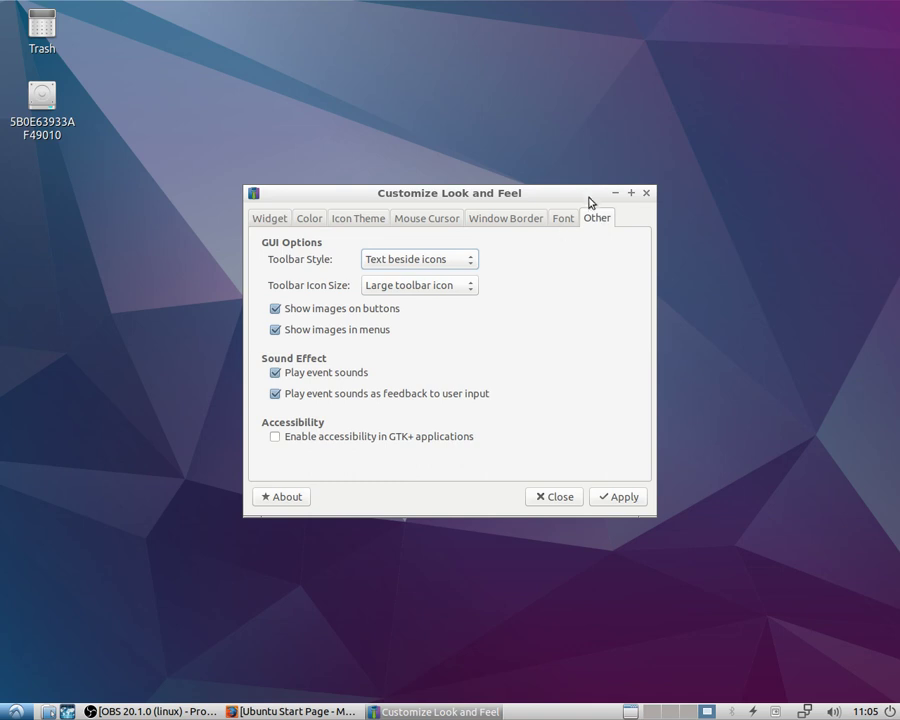
- Revisit the mouse cursor, icon theme and widget settings, and close Customize Look and Feel without applying changes
click(436, 220)
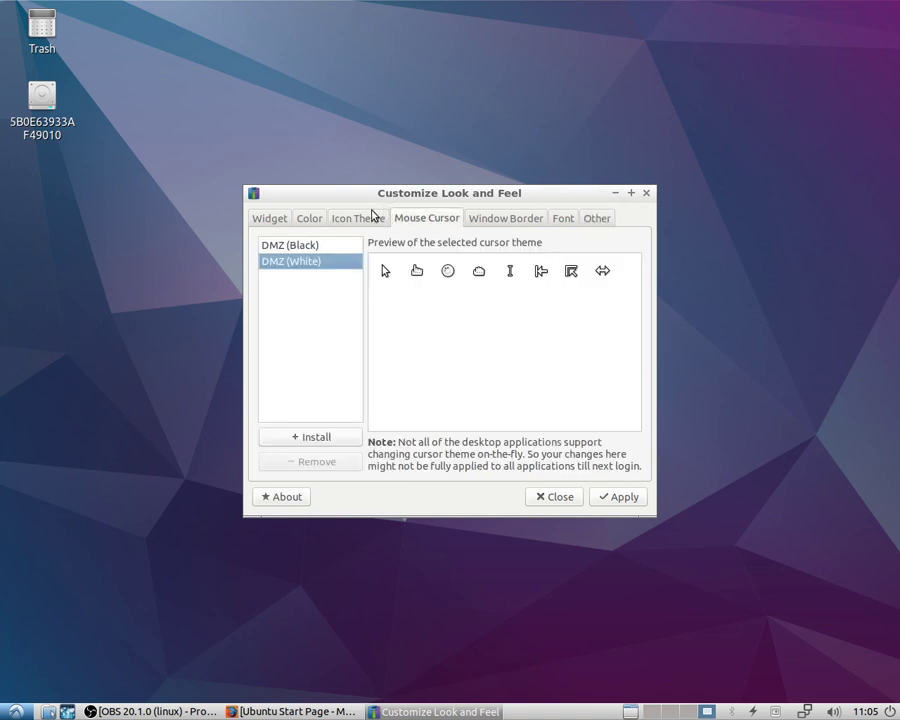
click(370, 218)
click(272, 219)
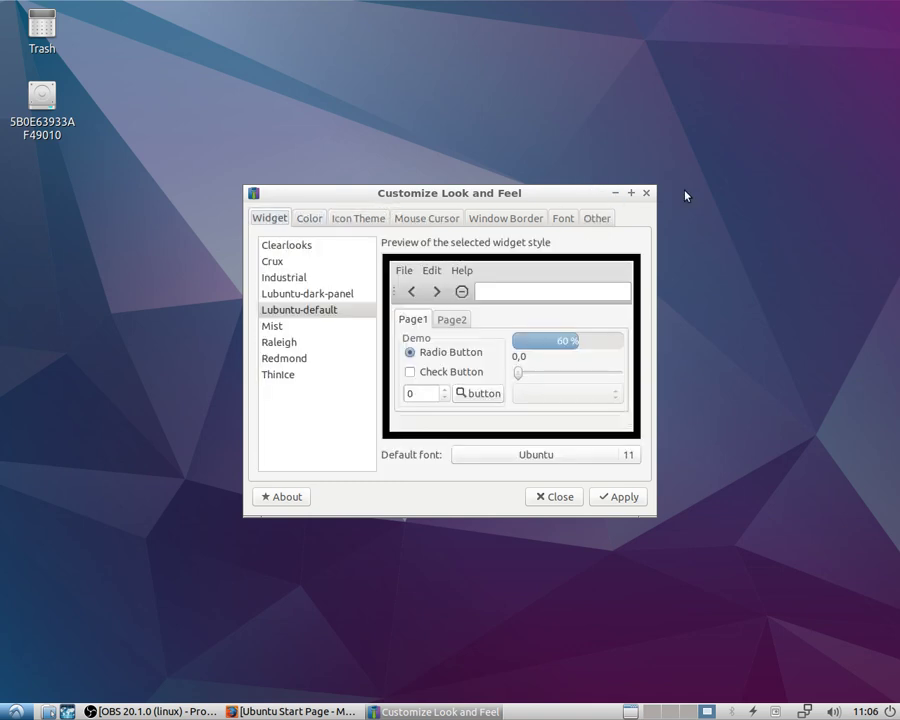
click(646, 193)
- Open the desktop preferences and set the label text font size to 20
right_click(371, 262)
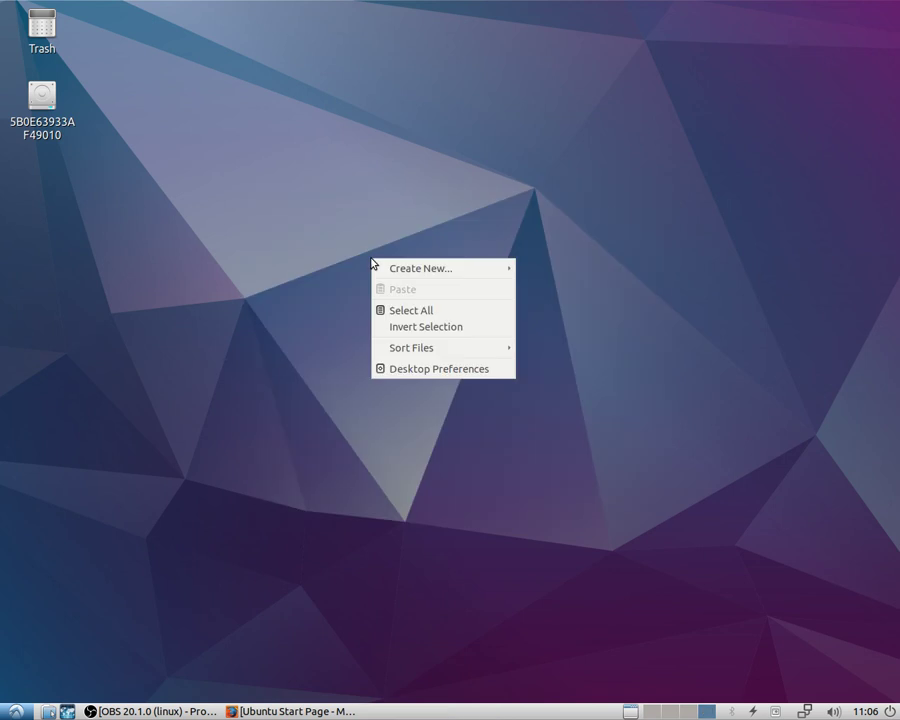
mouse_move(463, 352)
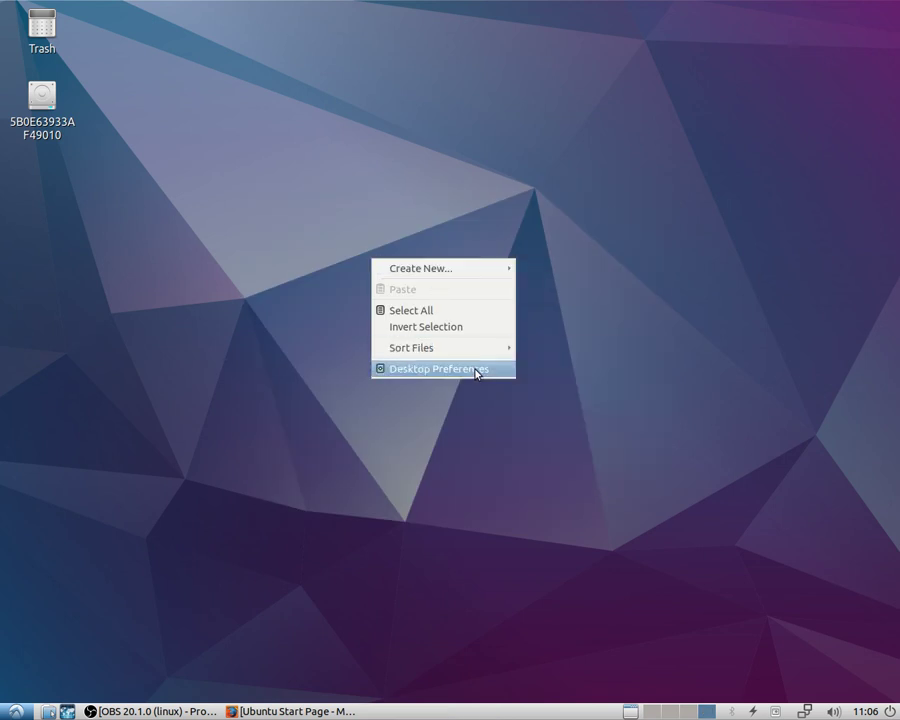
click(476, 371)
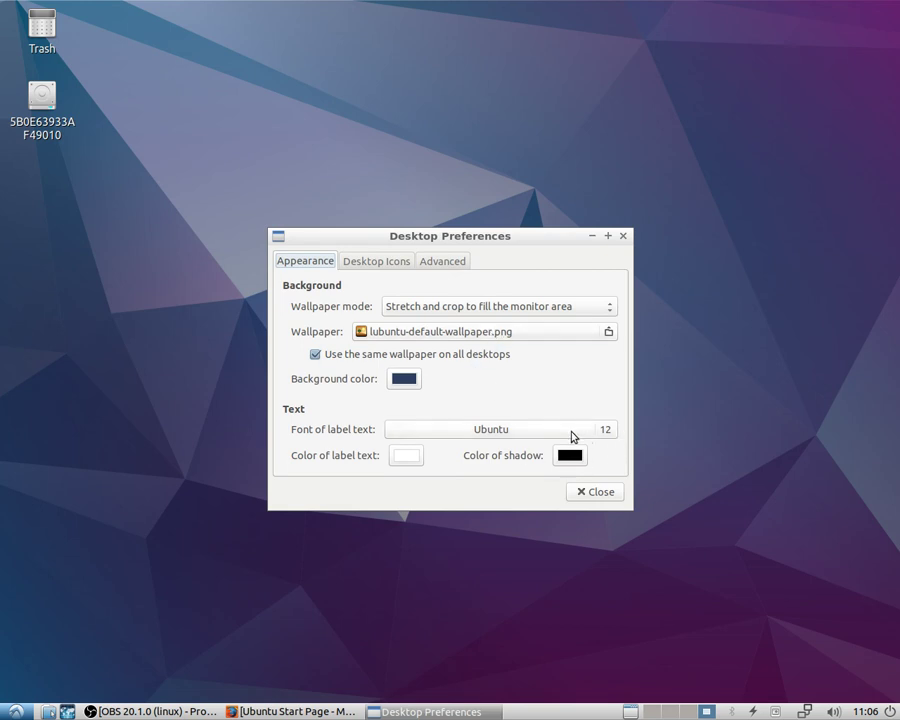
click(608, 432)
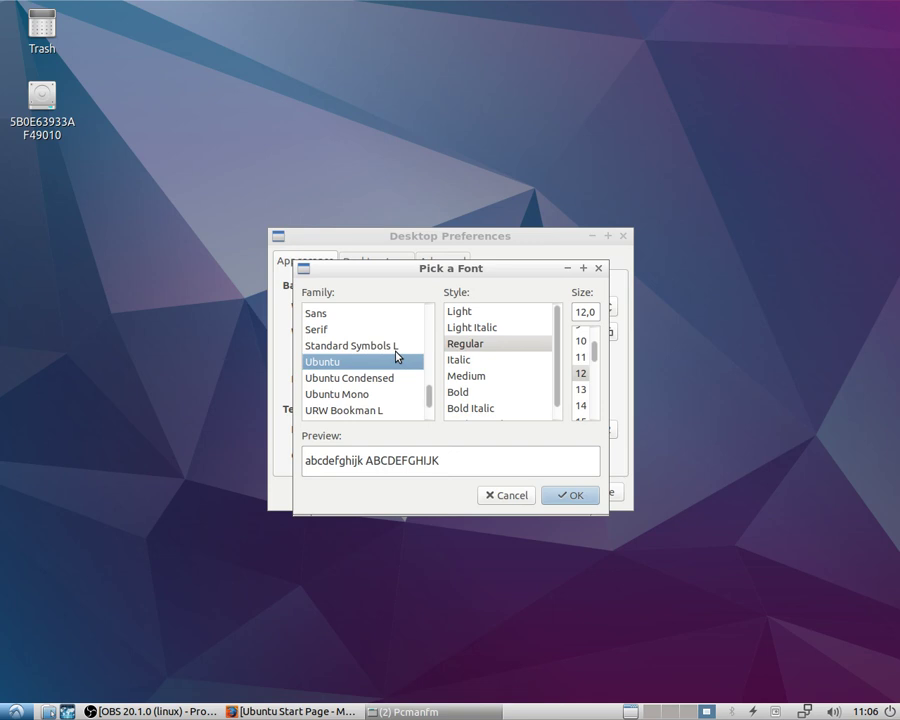
drag(595, 349, 599, 365)
click(584, 417)
click(572, 497)
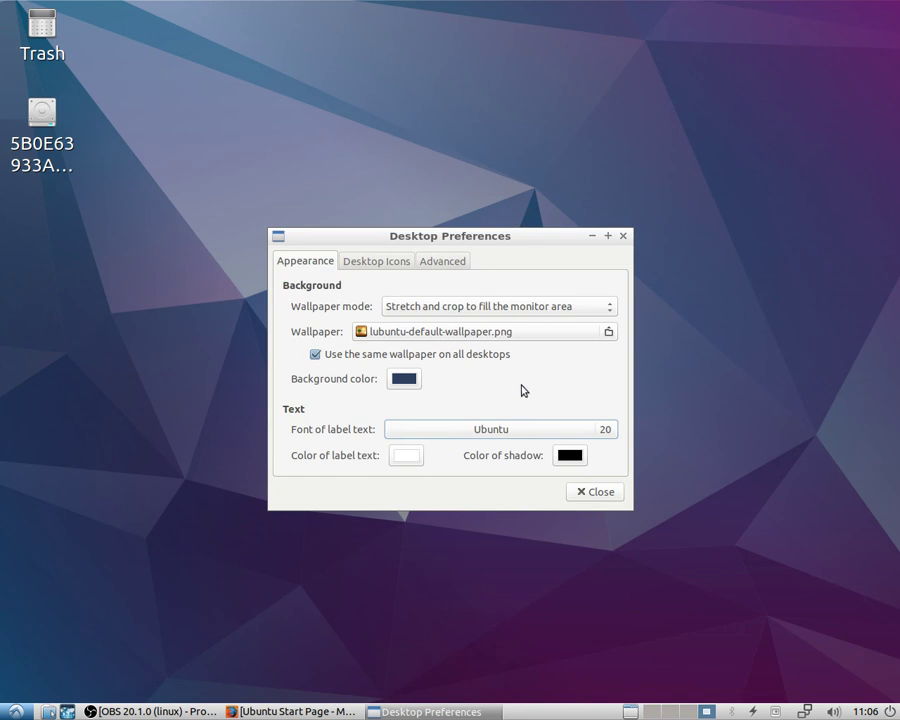
- Set the desktop label text font size to 12, testing it by adding "gffdfgdfggde" to the font preview
click(610, 433)
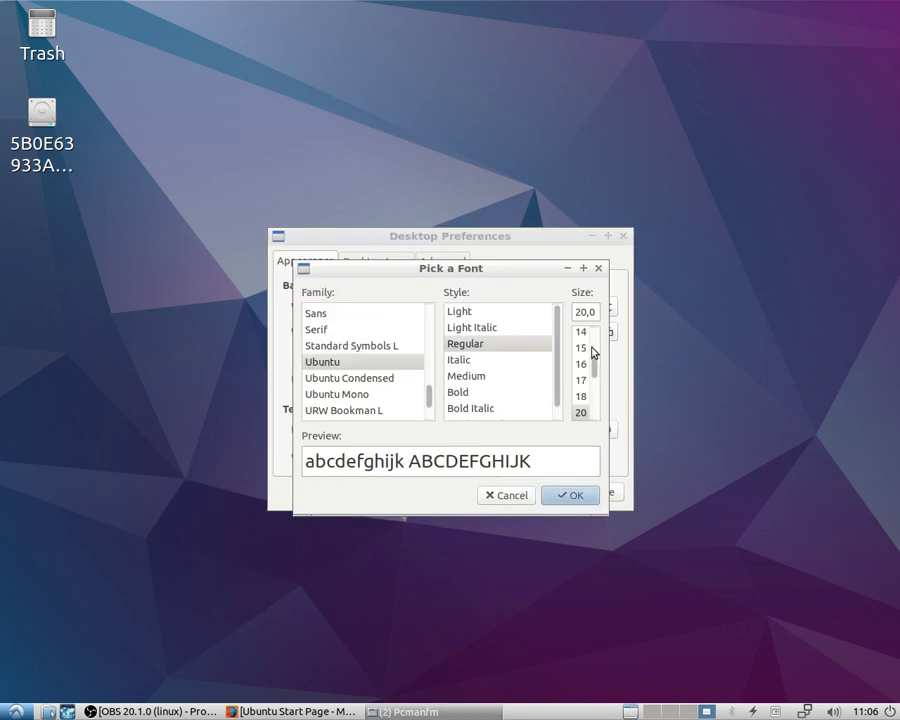
scroll(588, 365, up, 3)
scroll(586, 395, down, 1)
click(581, 384)
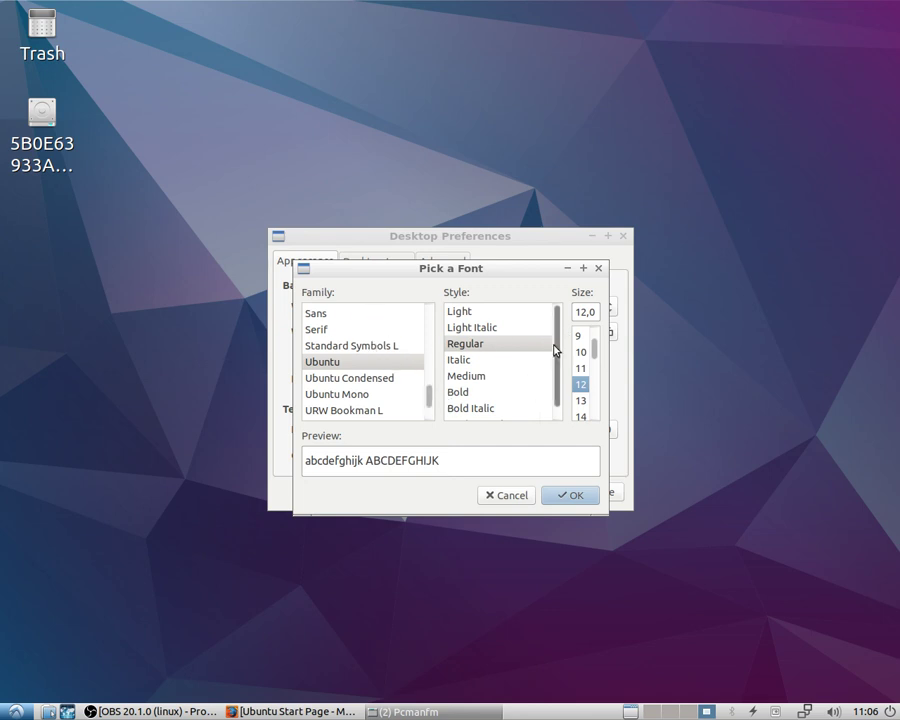
drag(556, 348, 556, 372)
click(466, 455)
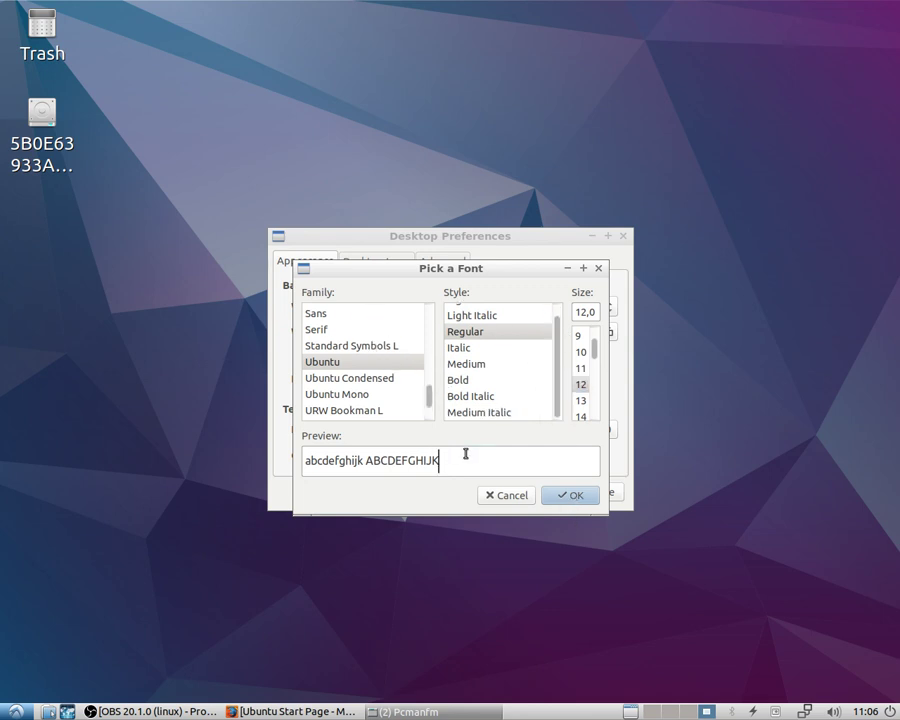
text(gffdfgdfggde)
click(572, 495)
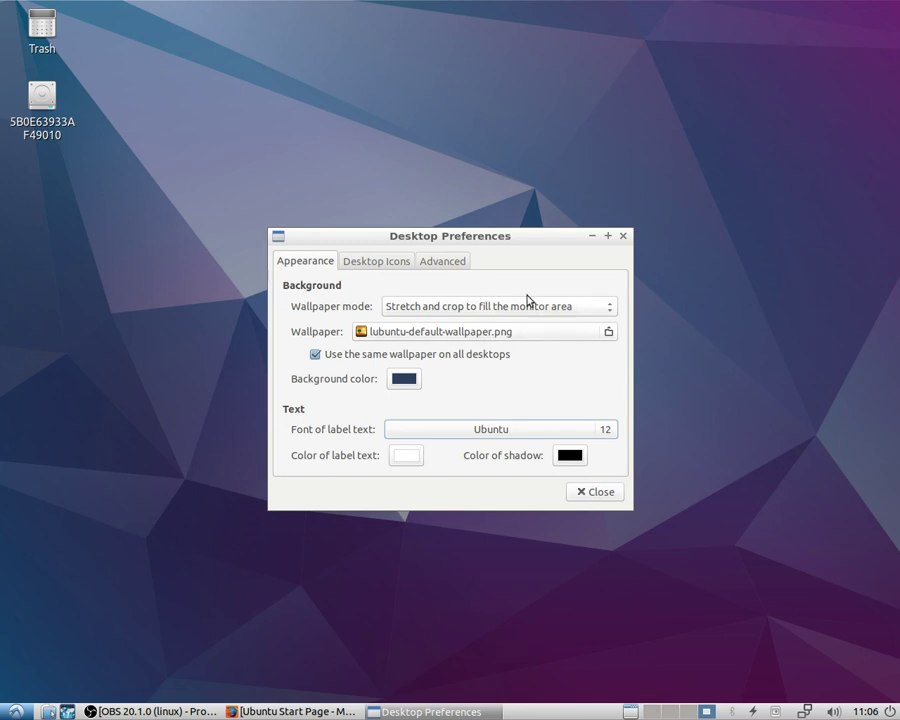
- Browse the wallpaper image chooser through the usr and share folders, and close it without picking a file
click(608, 331)
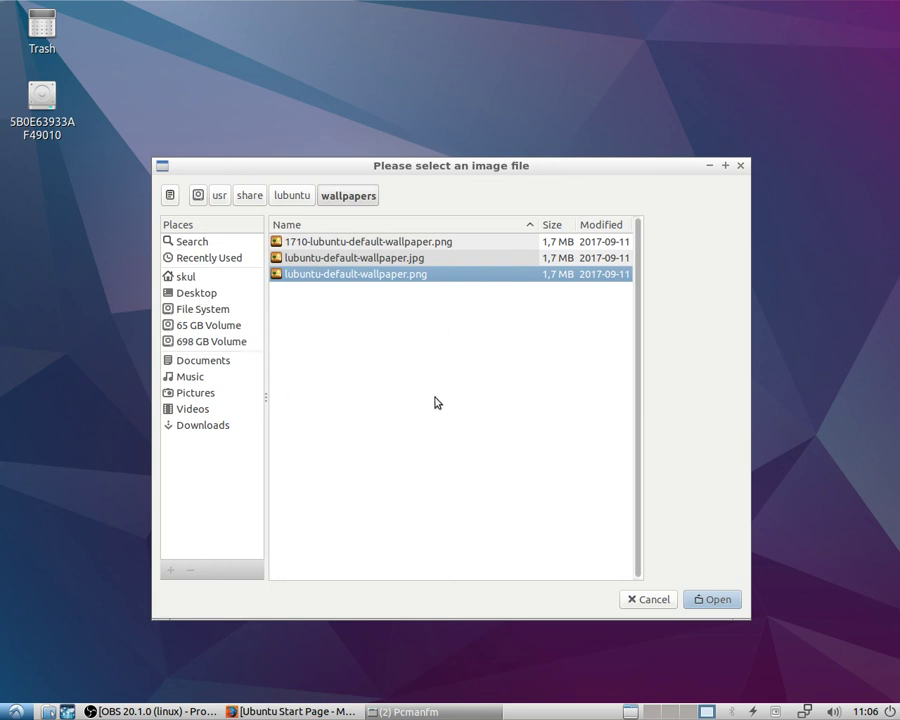
click(221, 198)
click(252, 199)
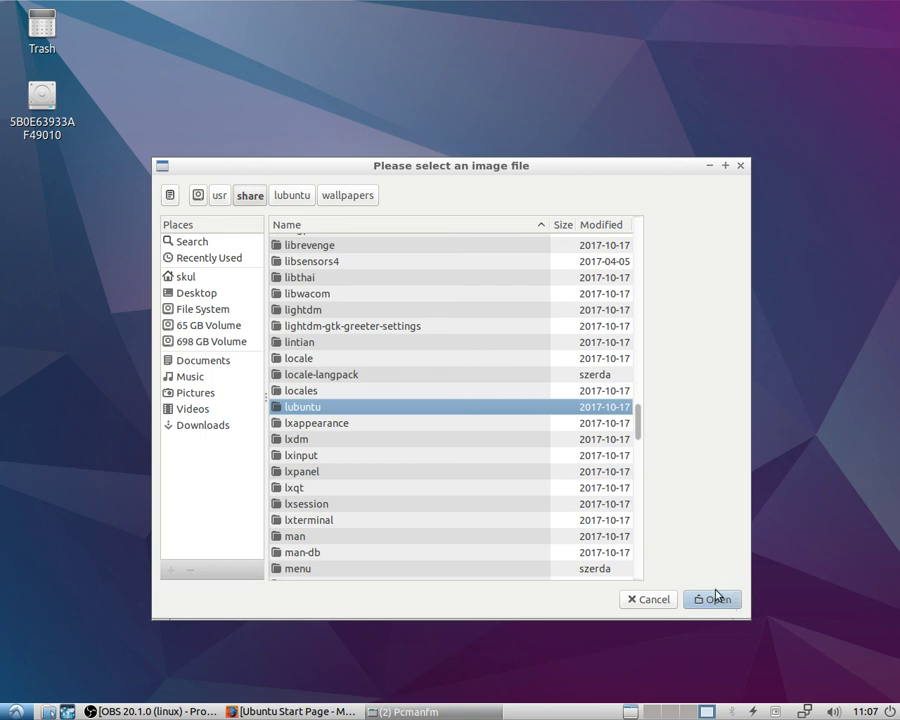
drag(637, 447, 670, 567)
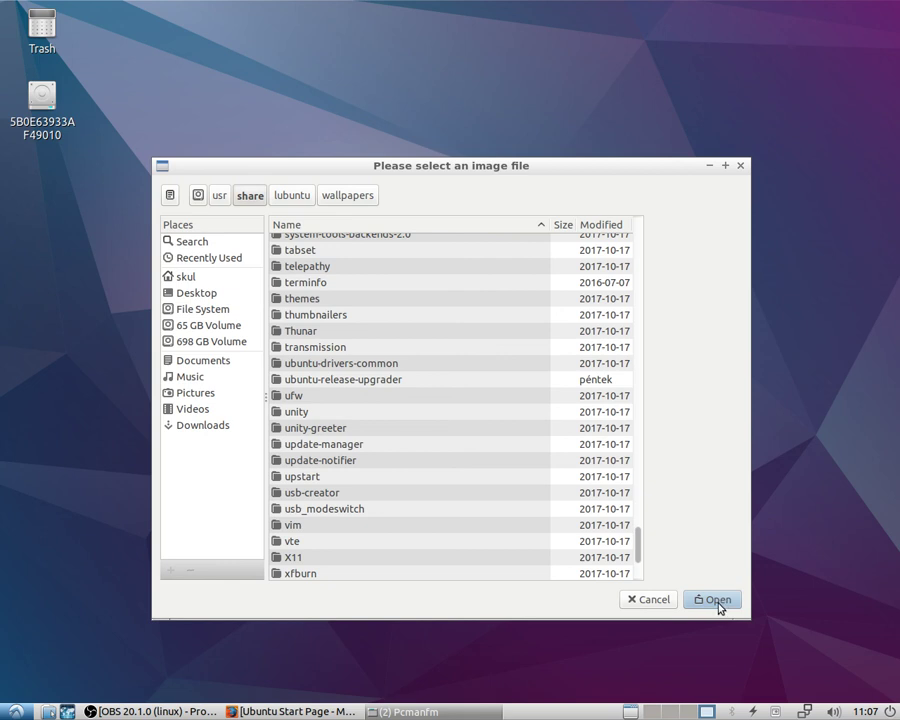
click(741, 166)
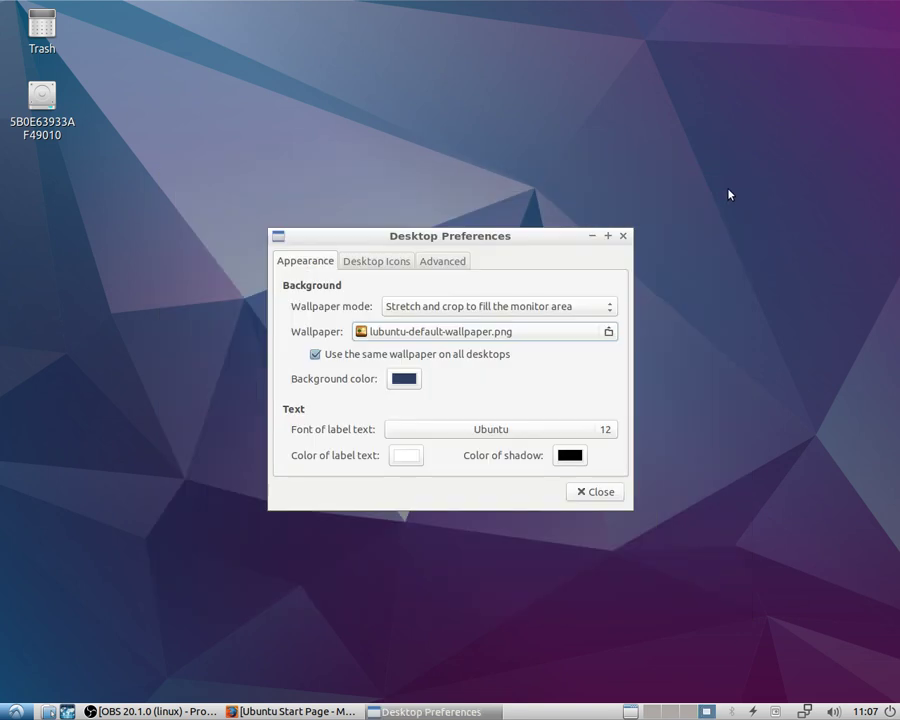
- View the desktop icon and advanced options in Desktop Preferences, and close the dialog
click(366, 261)
click(436, 263)
click(623, 237)
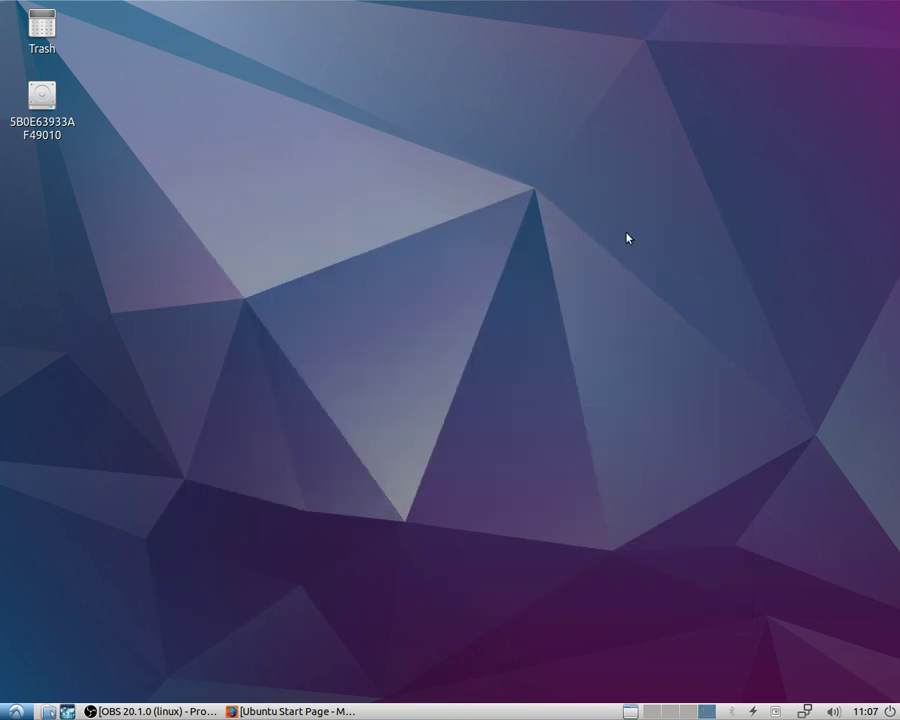
- Launch Software Updater to check for updates and reposition its window on the desktop
click(15, 711)
mouse_move(93, 597)
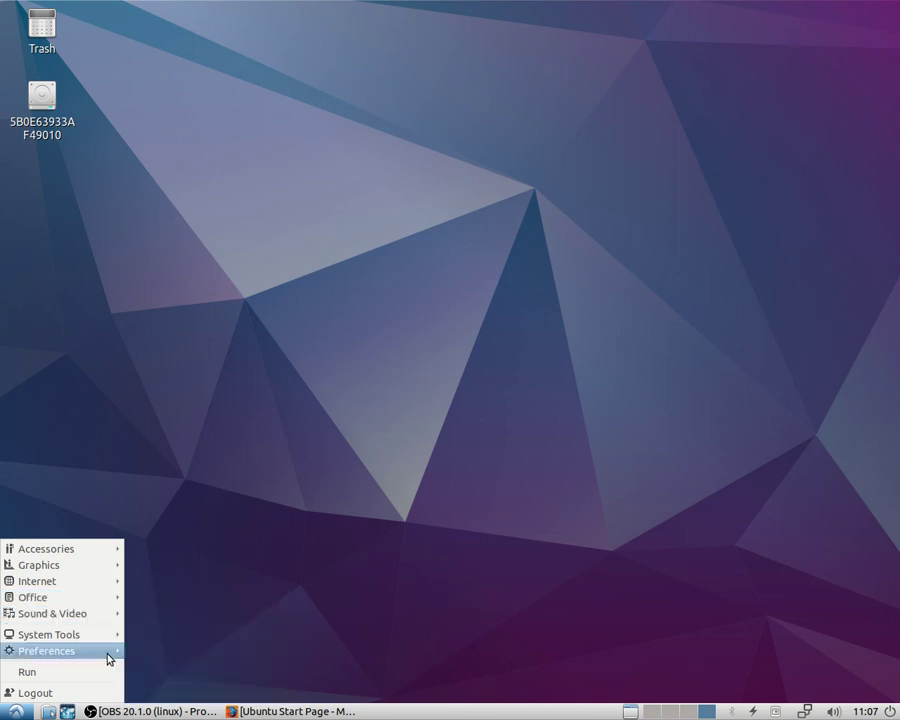
mouse_move(104, 637)
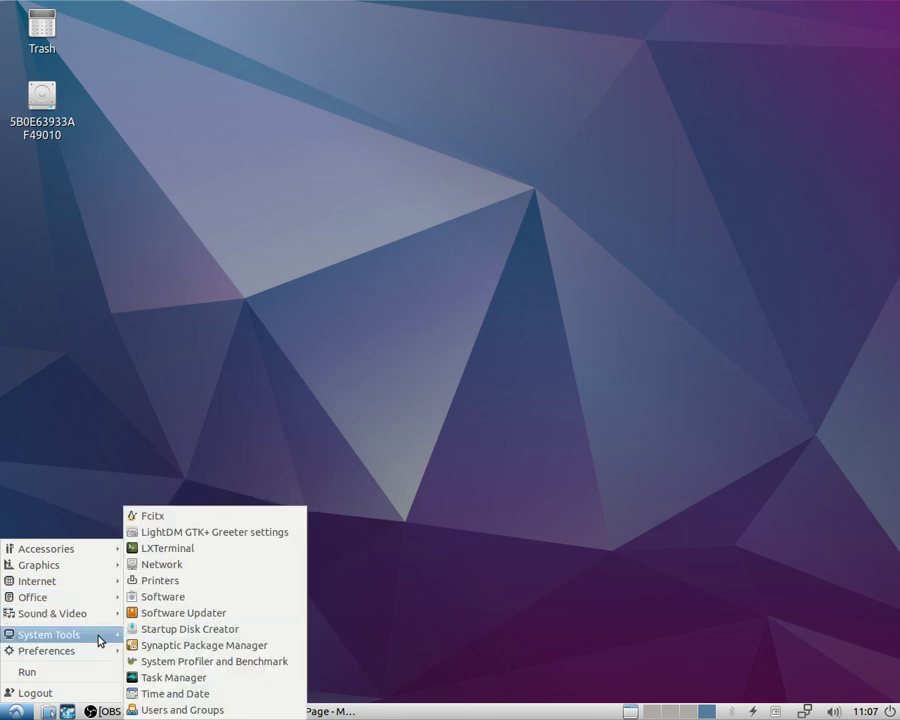
click(250, 614)
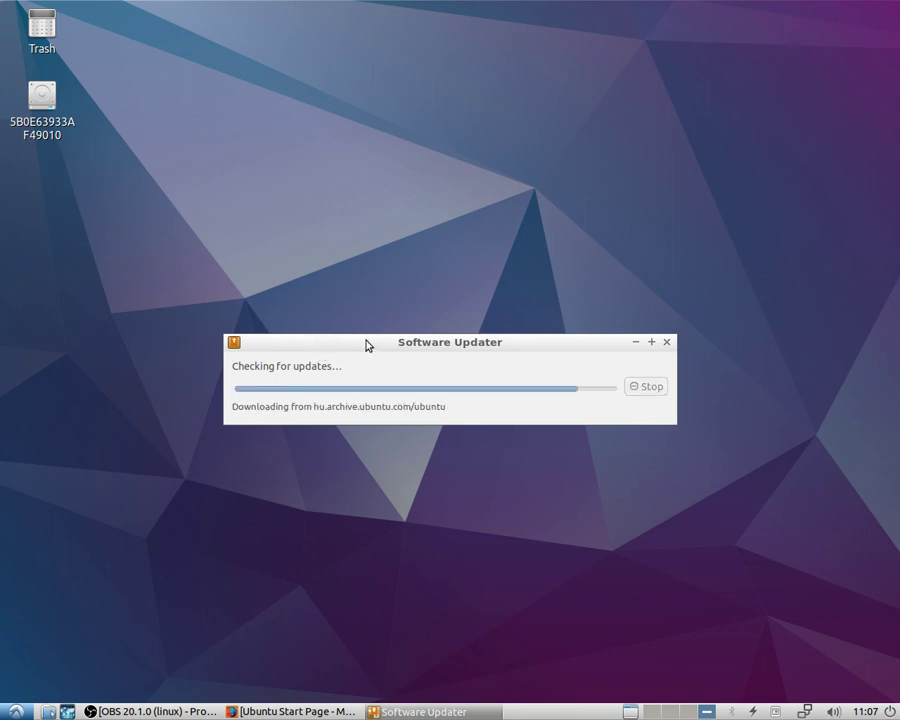
drag(494, 342, 441, 160)
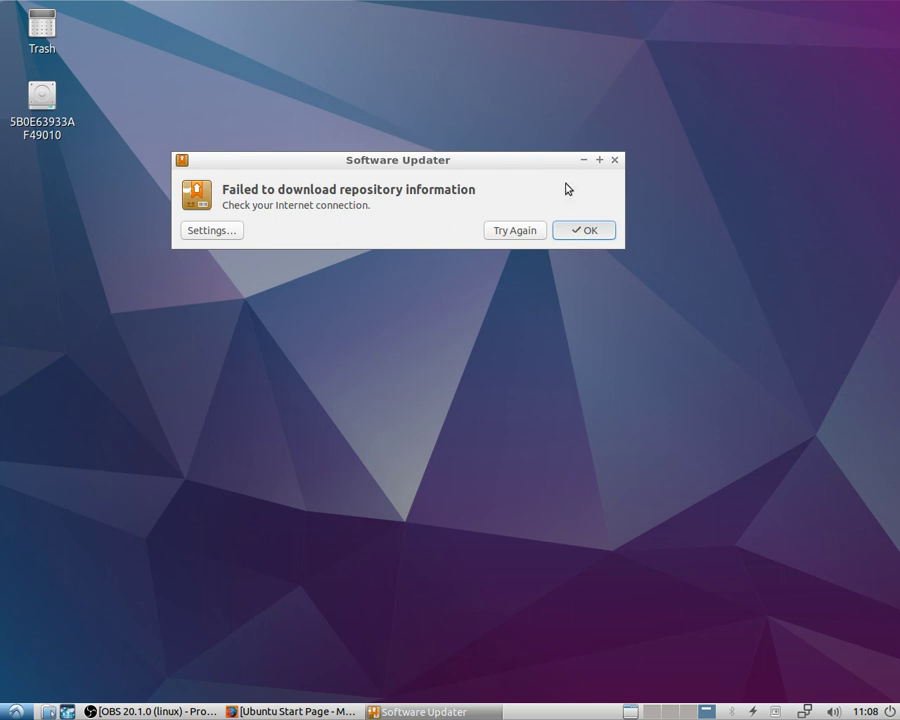
drag(558, 160, 659, 367)
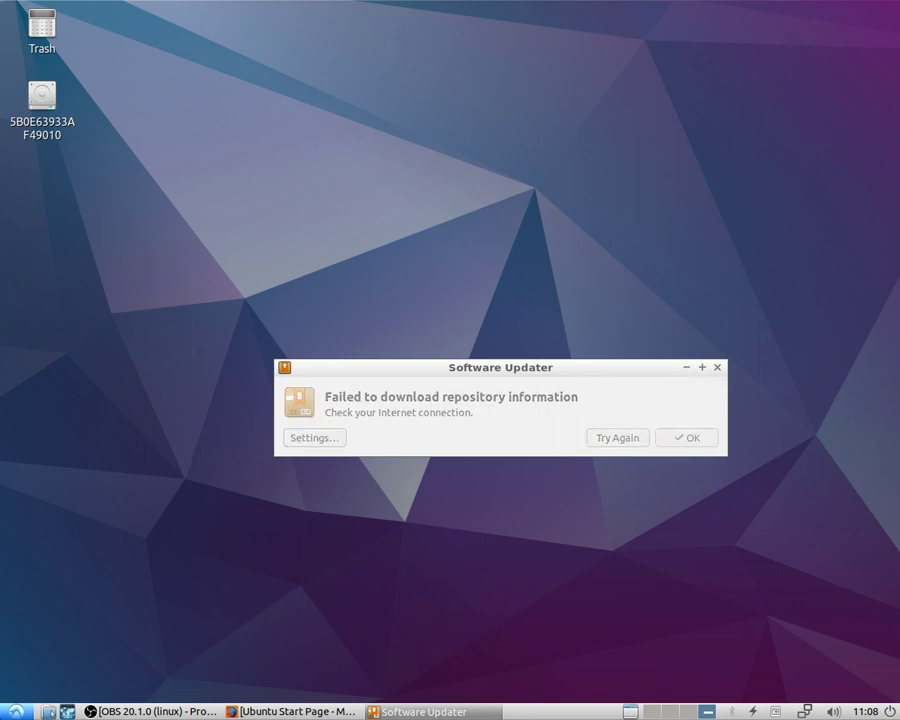
- Bring up the Firefox window and close it, and dismiss Software Updater
click(290, 711)
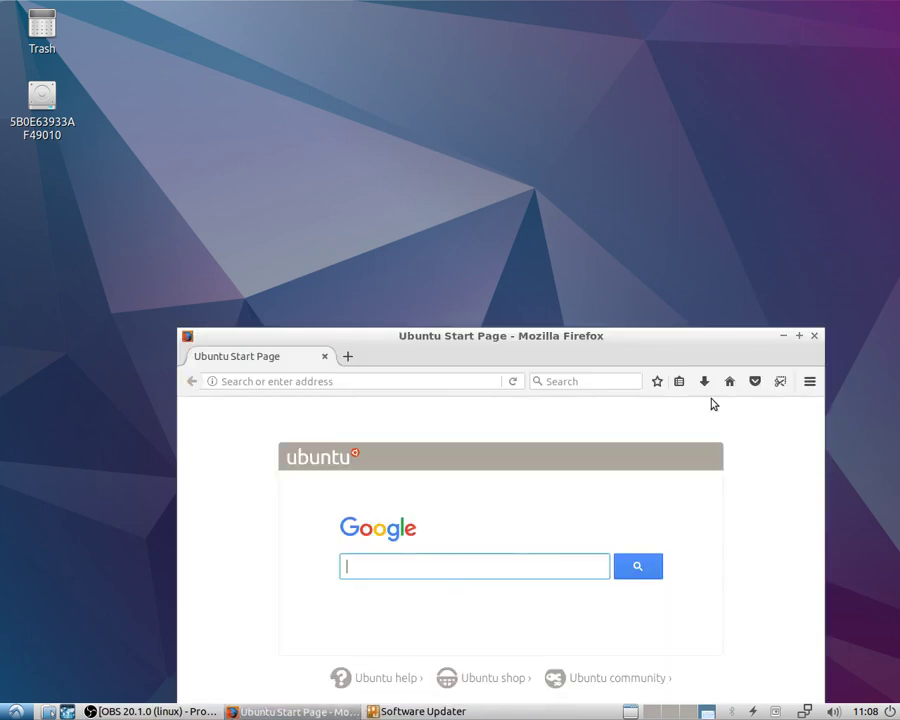
click(814, 336)
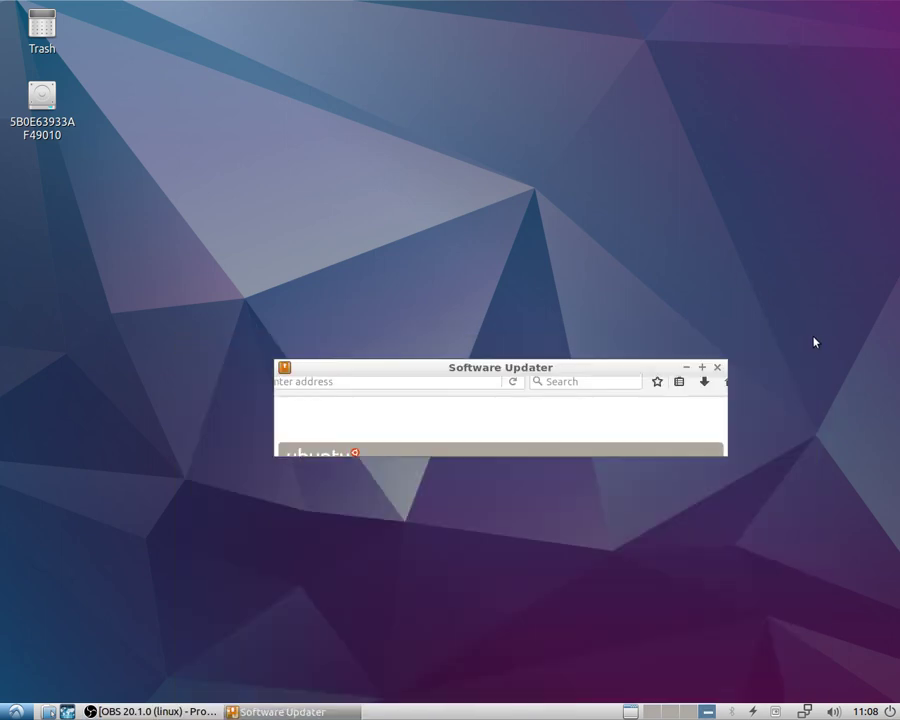
key(super)
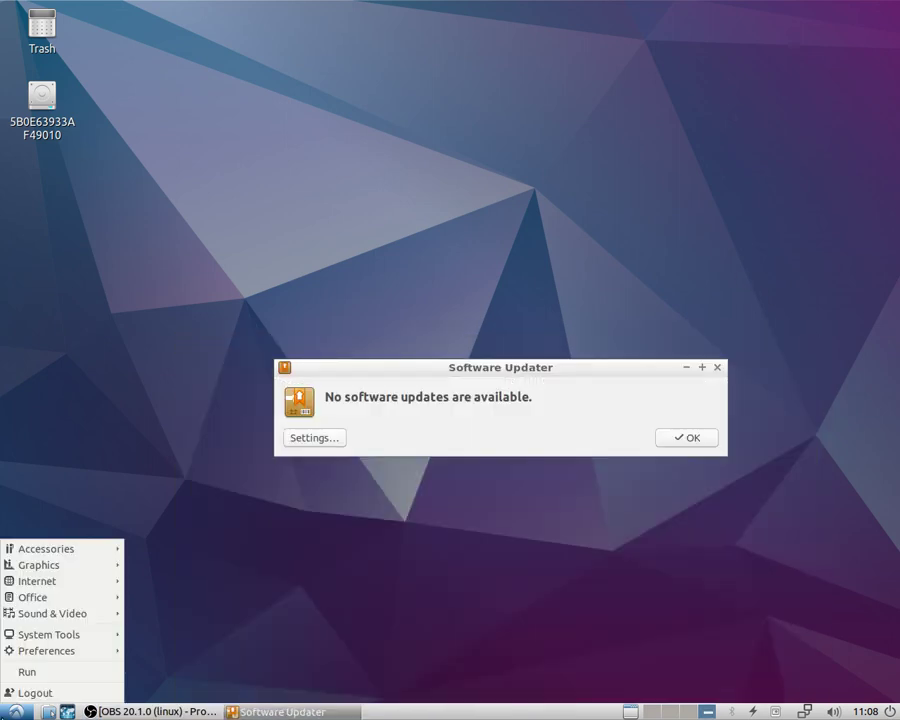
click(706, 444)
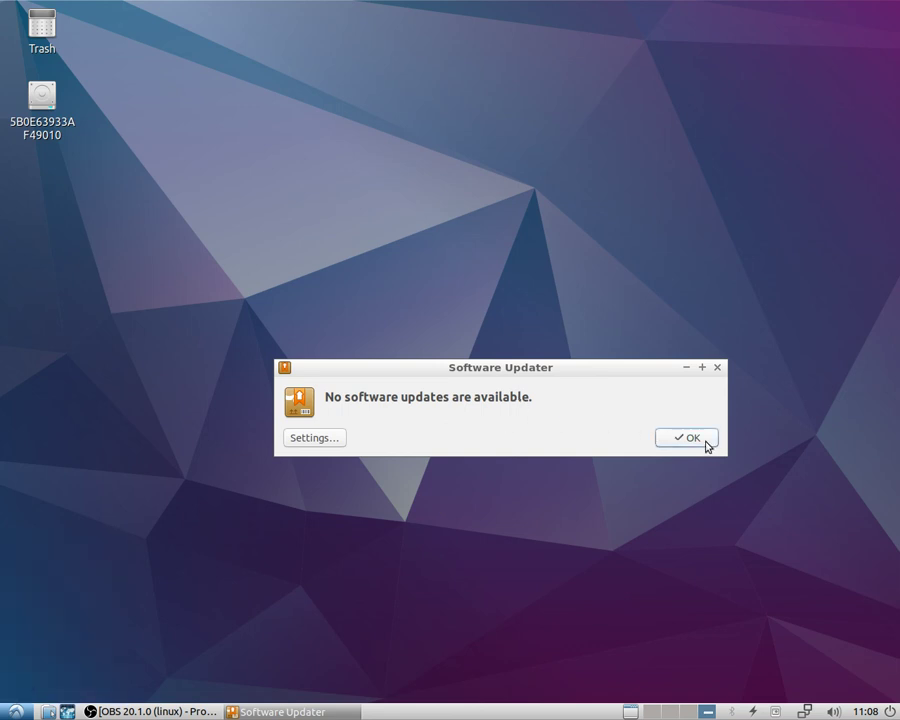
click(706, 444)
- Open Language Support from the preferences and dismiss the offer to install missing translations and writing aids
click(15, 711)
mouse_move(14, 650)
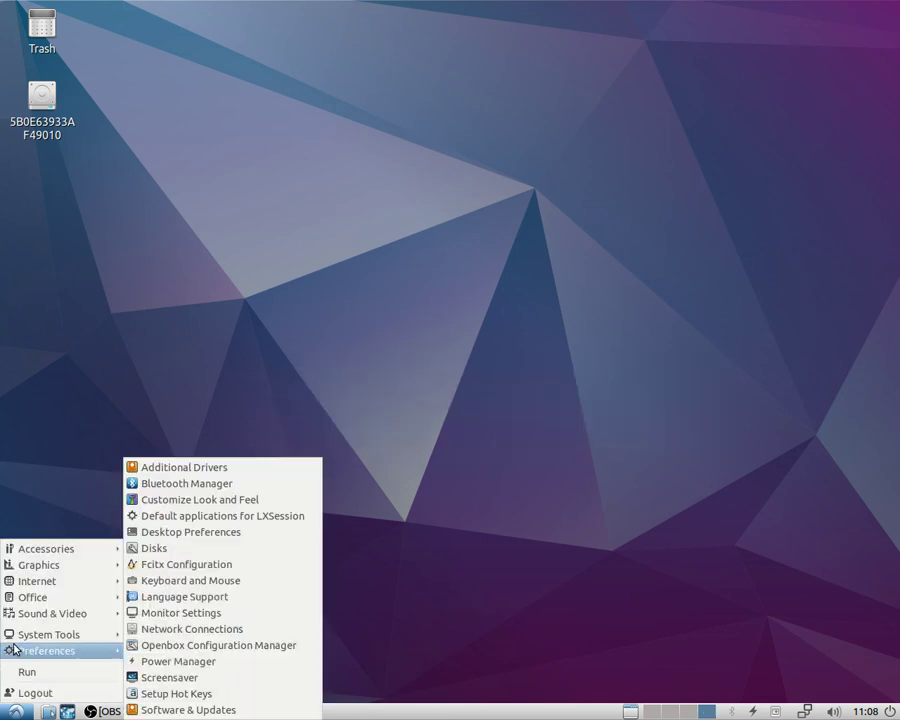
click(262, 600)
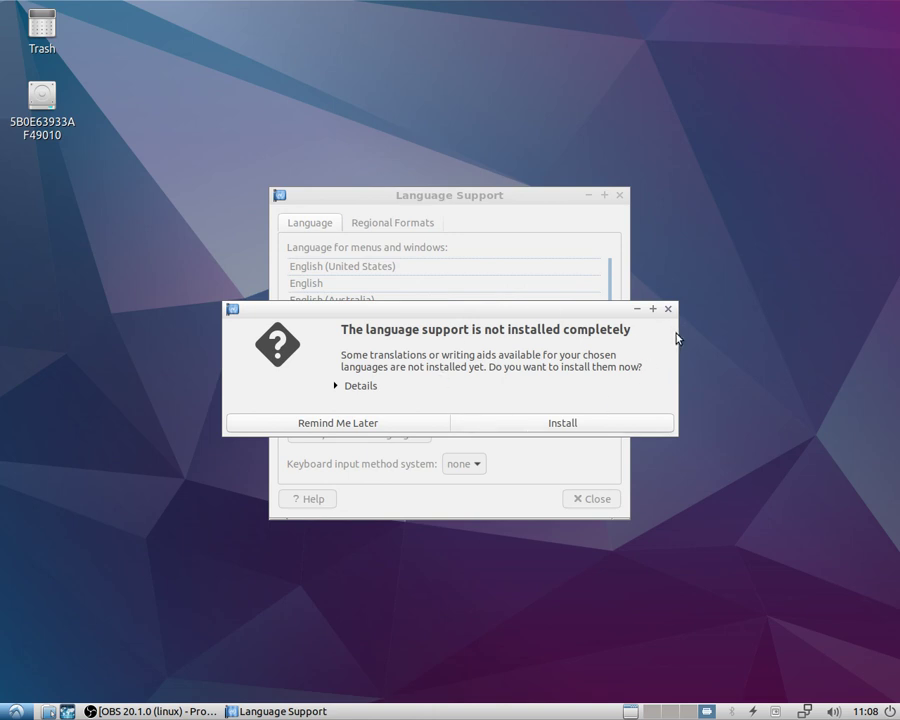
click(670, 308)
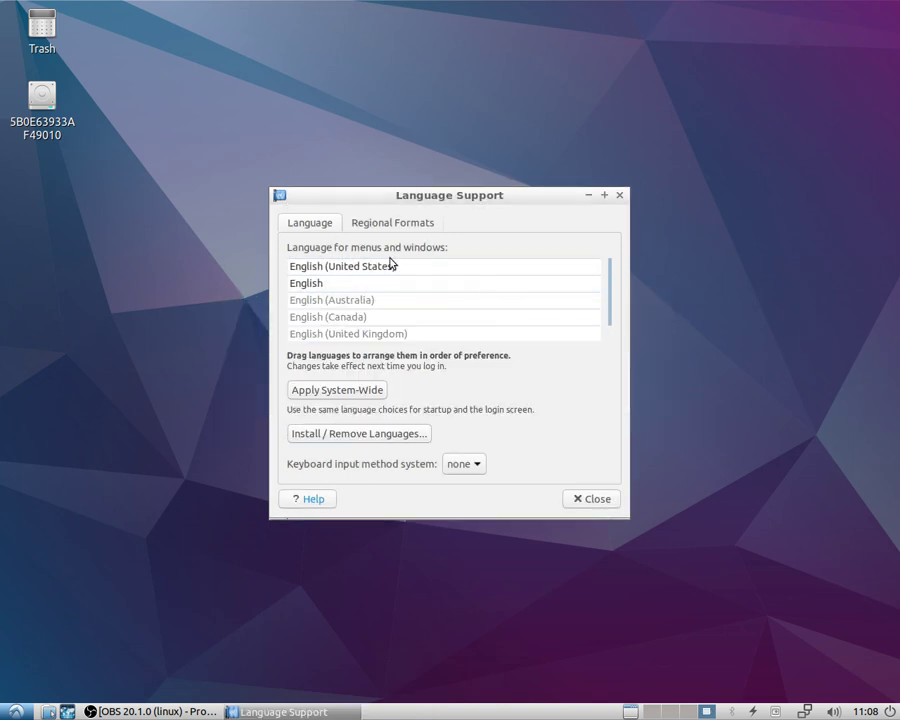
- View the menu language list and the regional formats, and close Language Support
click(360, 267)
click(368, 226)
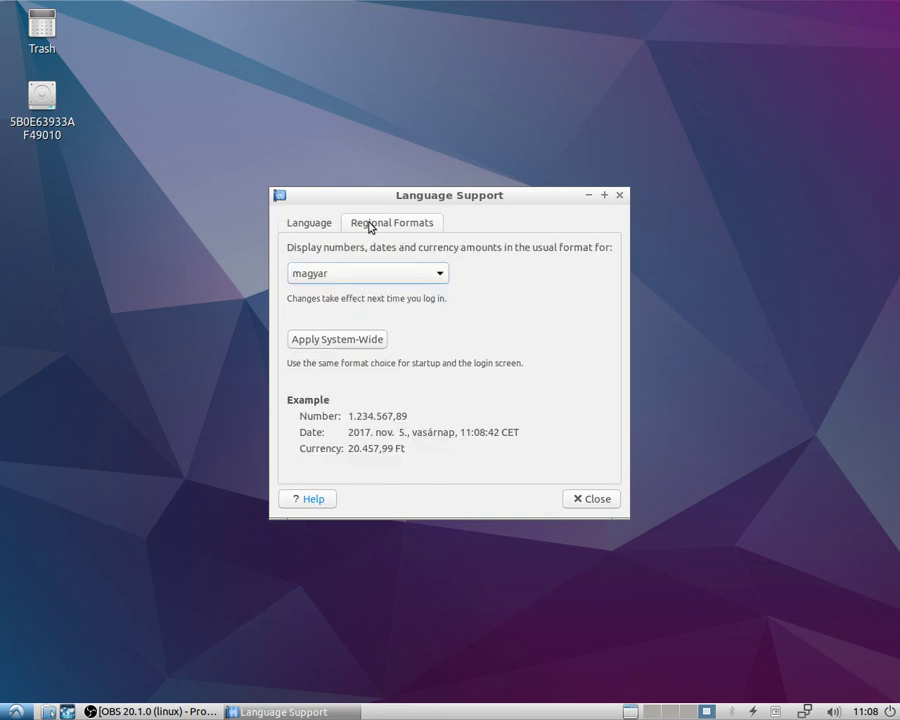
click(305, 224)
click(345, 284)
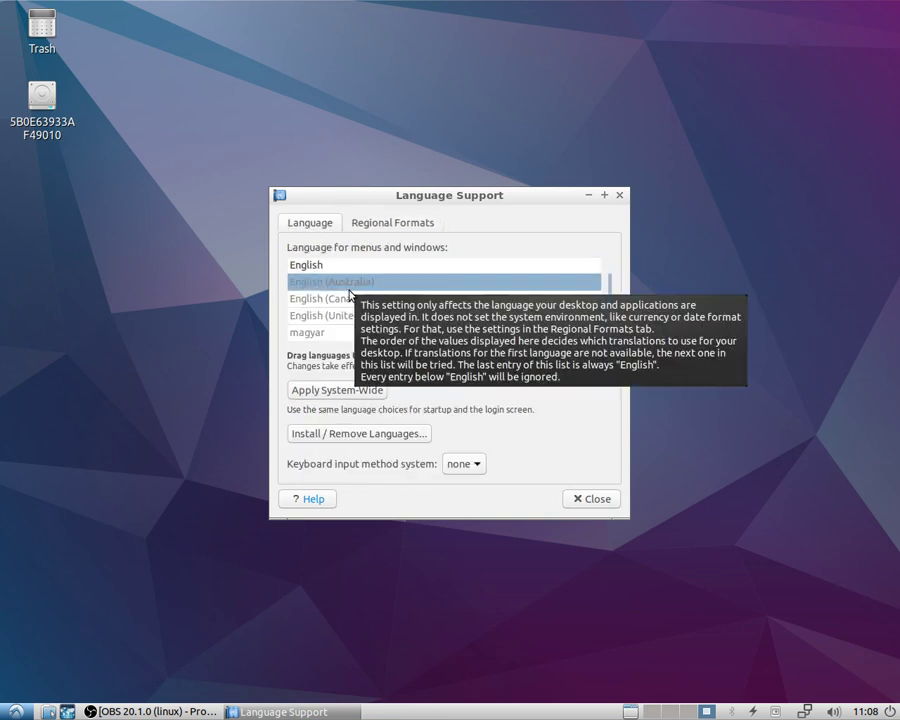
click(597, 498)
- Open Startup Disk Creator to view its source image and target disk options, and close it
click(15, 711)
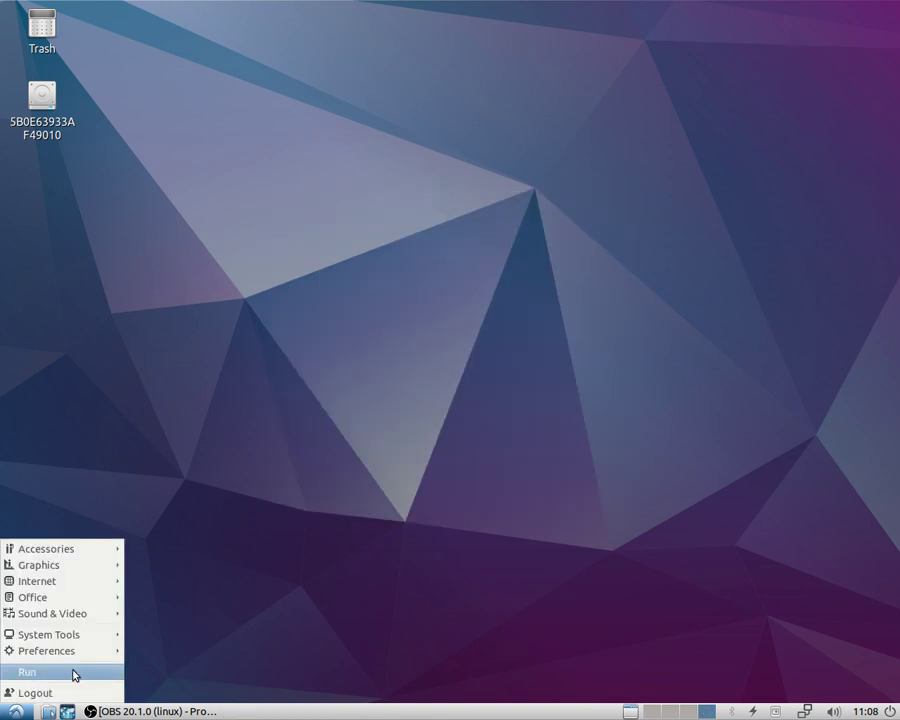
mouse_move(96, 631)
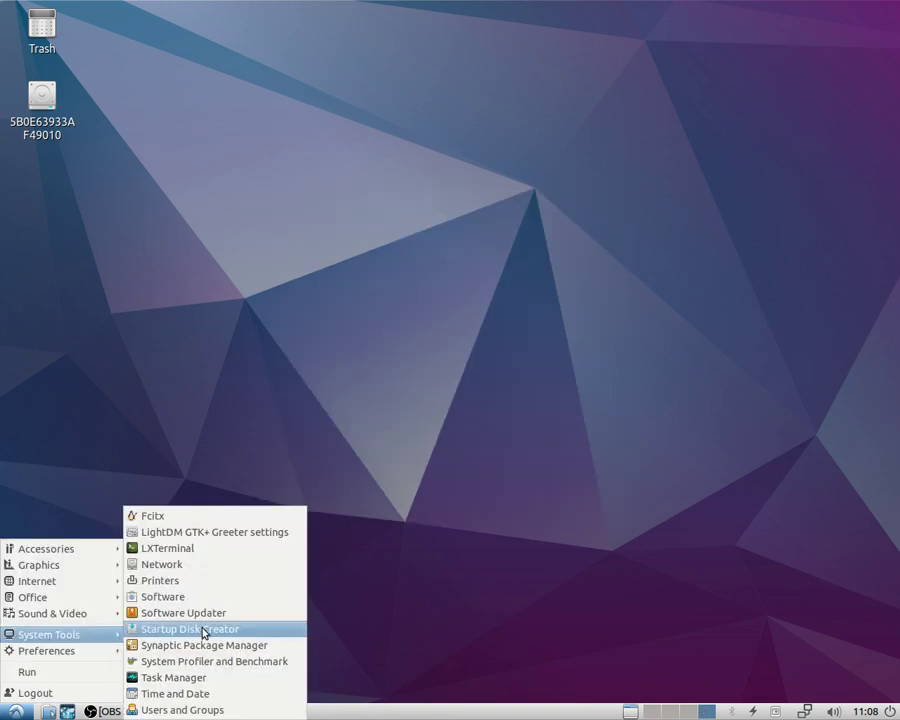
click(259, 633)
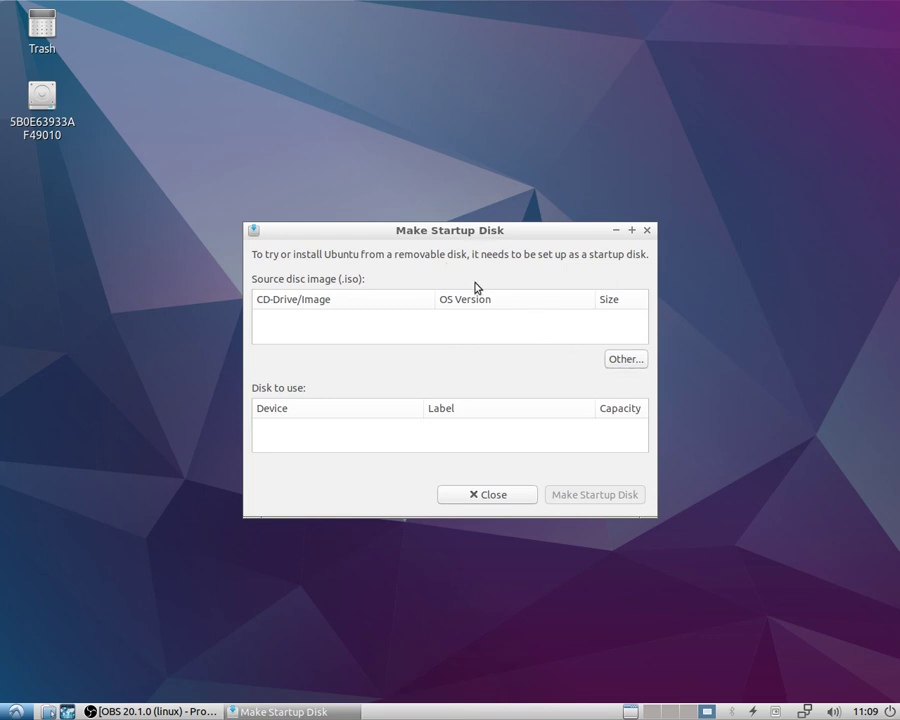
click(649, 232)
- Open the Software store past its welcome screen, view the codecs in the Add-ons category, and close the store
click(16, 711)
mouse_move(86, 657)
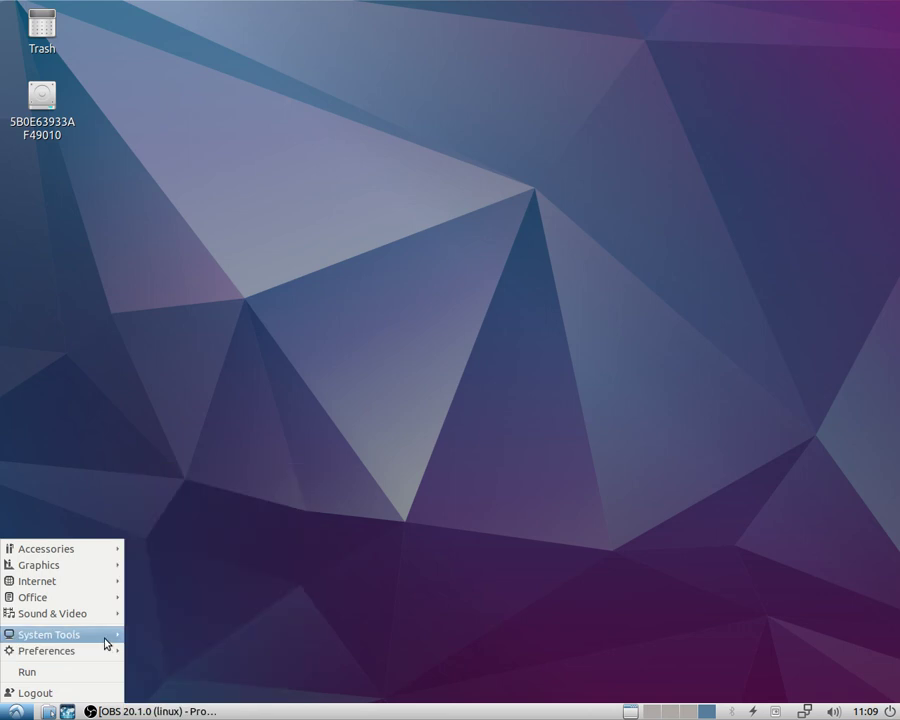
mouse_move(106, 637)
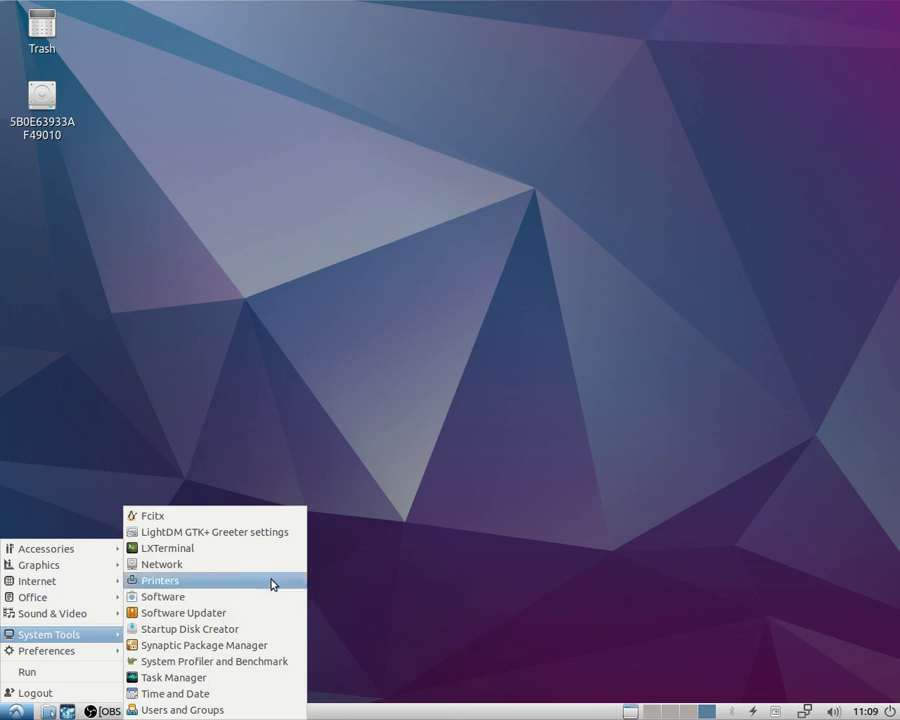
click(257, 607)
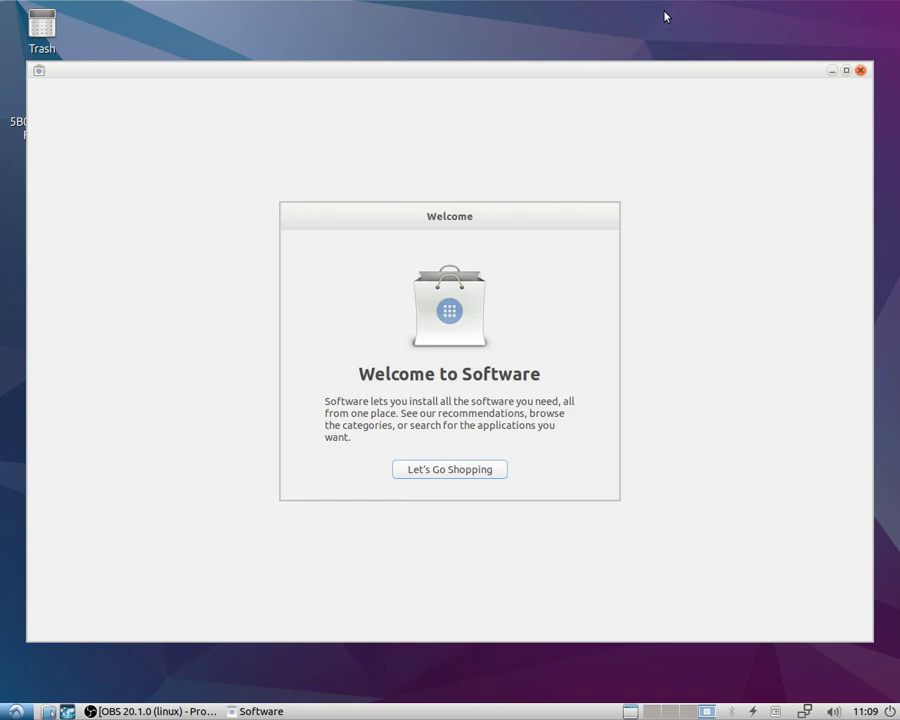
click(449, 469)
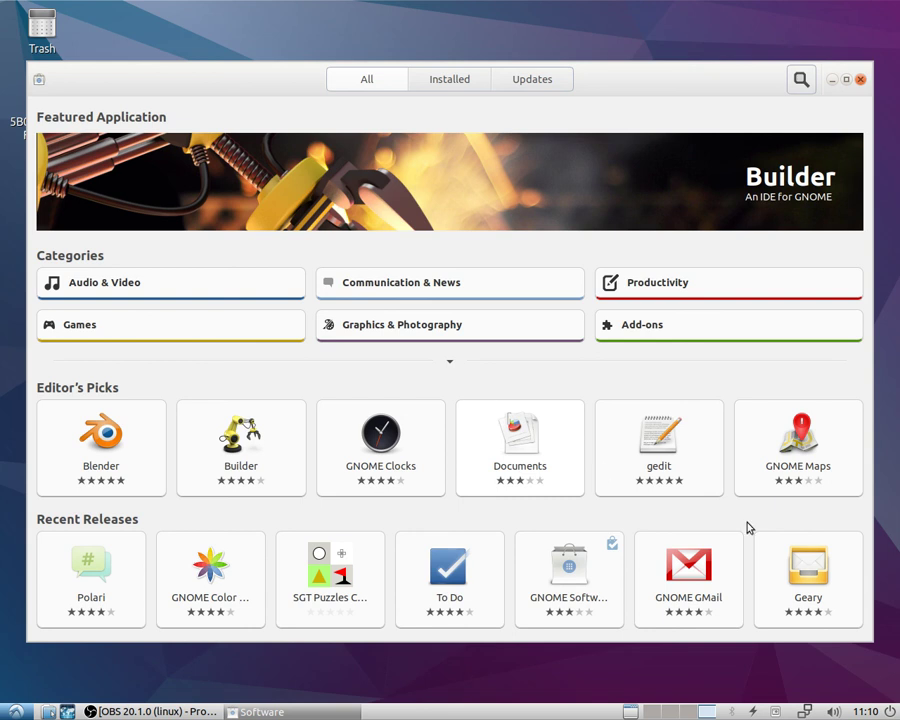
click(663, 322)
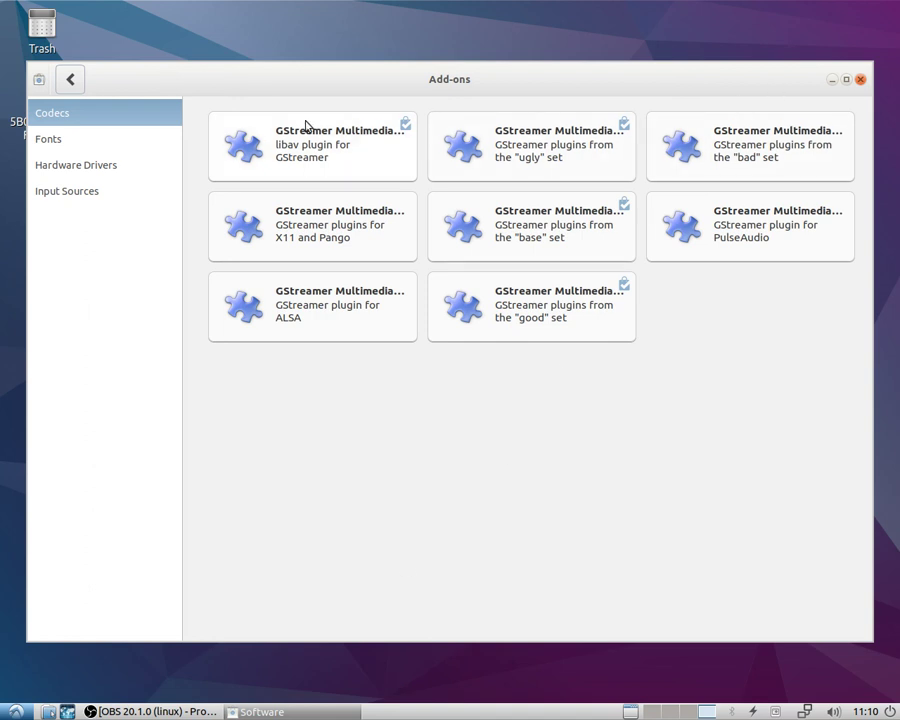
click(860, 80)
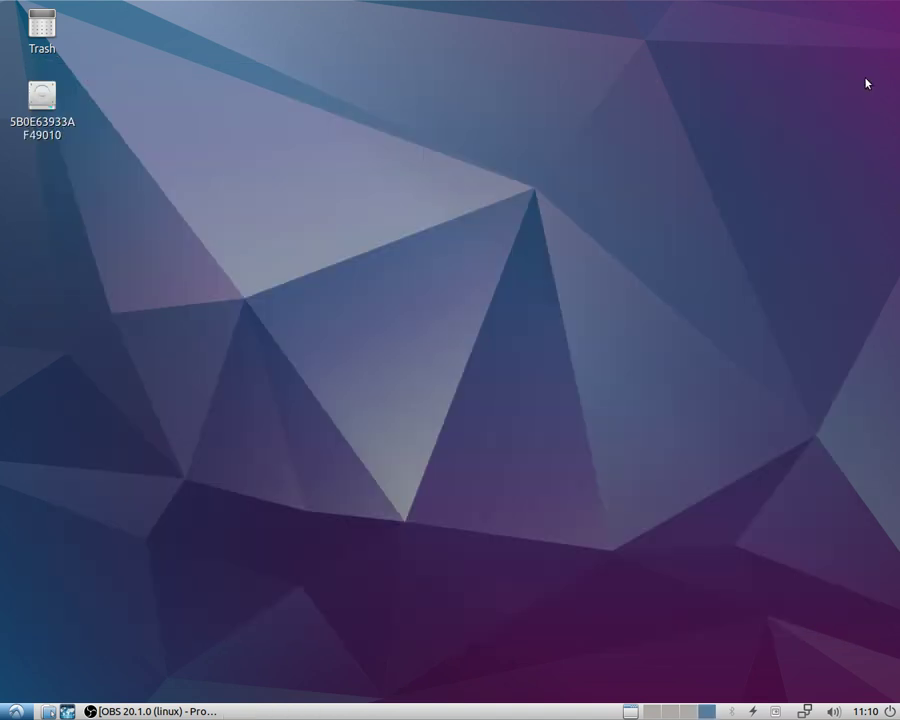